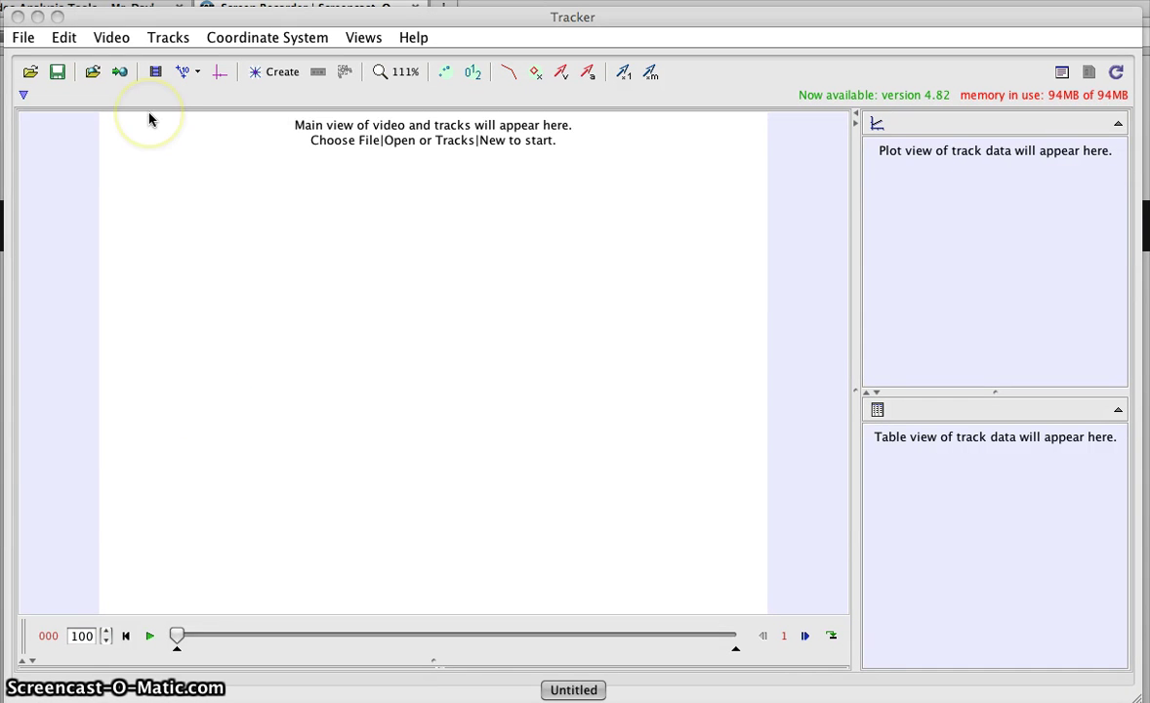
Import the video file IMG_0058.MOV from the home folder's Desktop.
{"action": "left_click", "coordinate": [166, 23]}
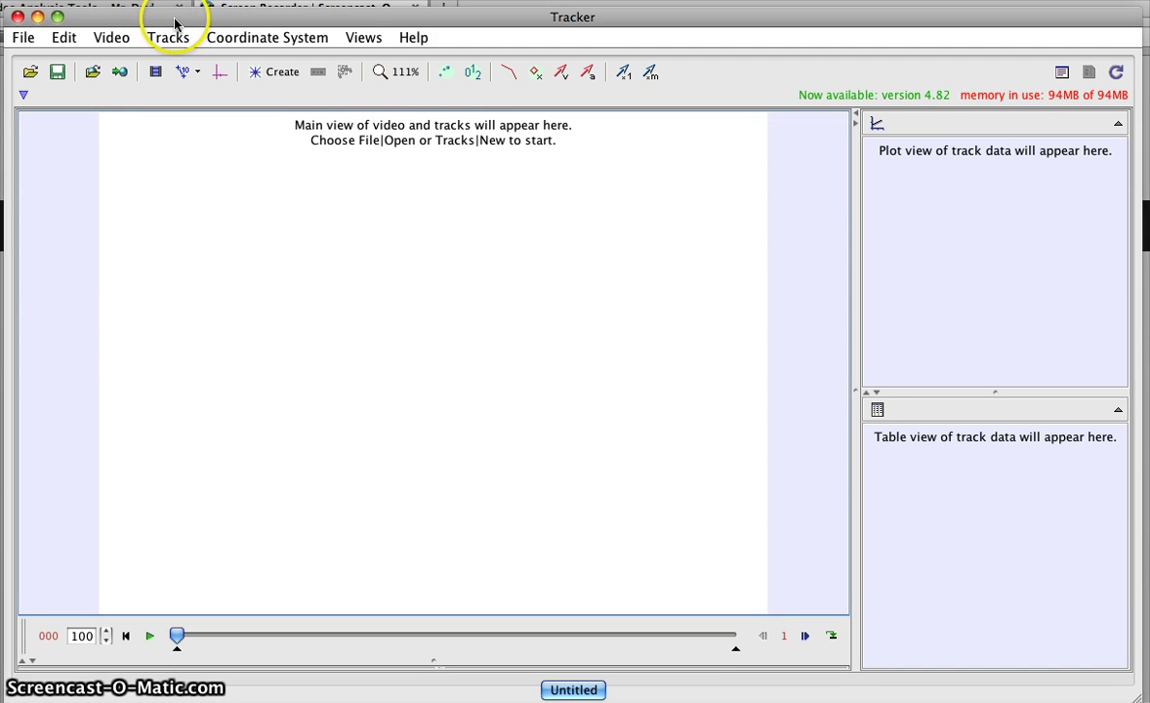
{"action": "left_click_drag", "start_coordinate": [175, 19], "coordinate": [175, 15]}
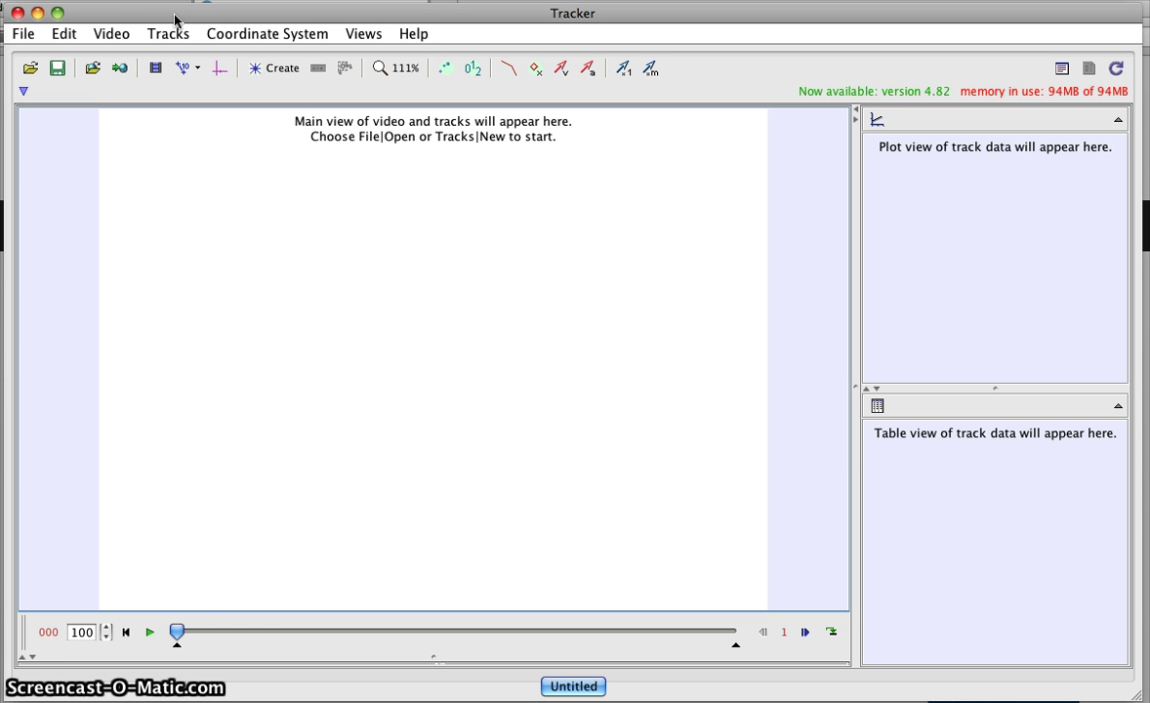
{"action": "left_click", "coordinate": [118, 37]}
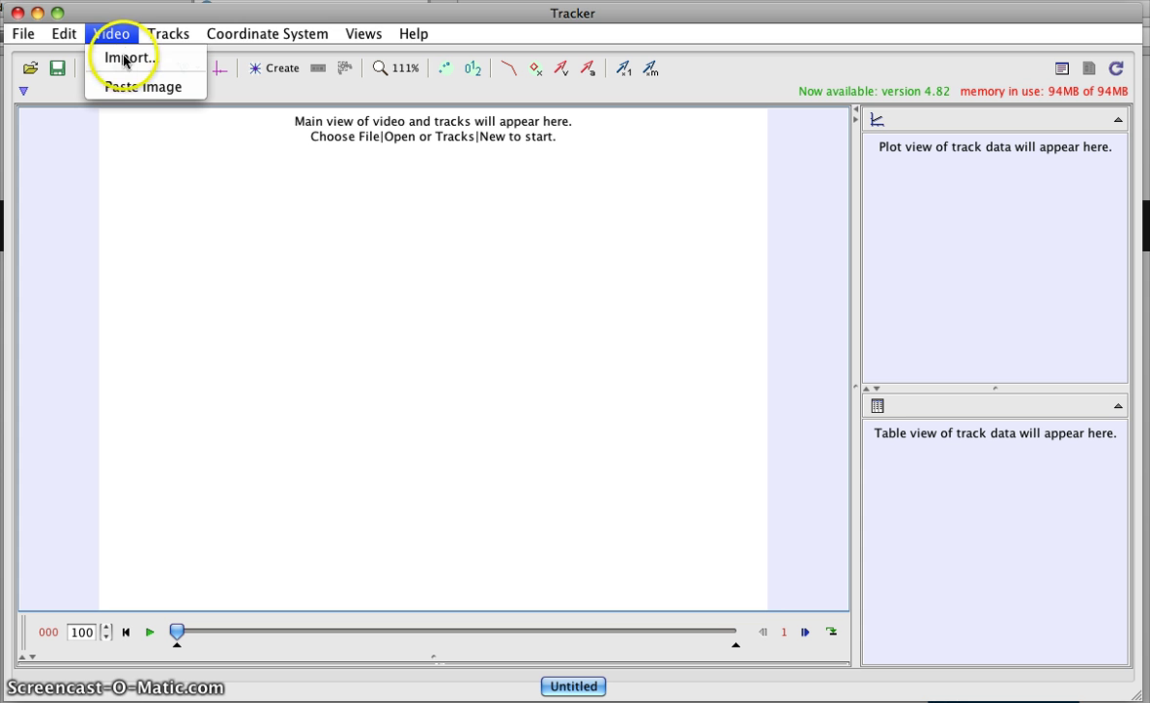
{"action": "left_click", "coordinate": [125, 58]}
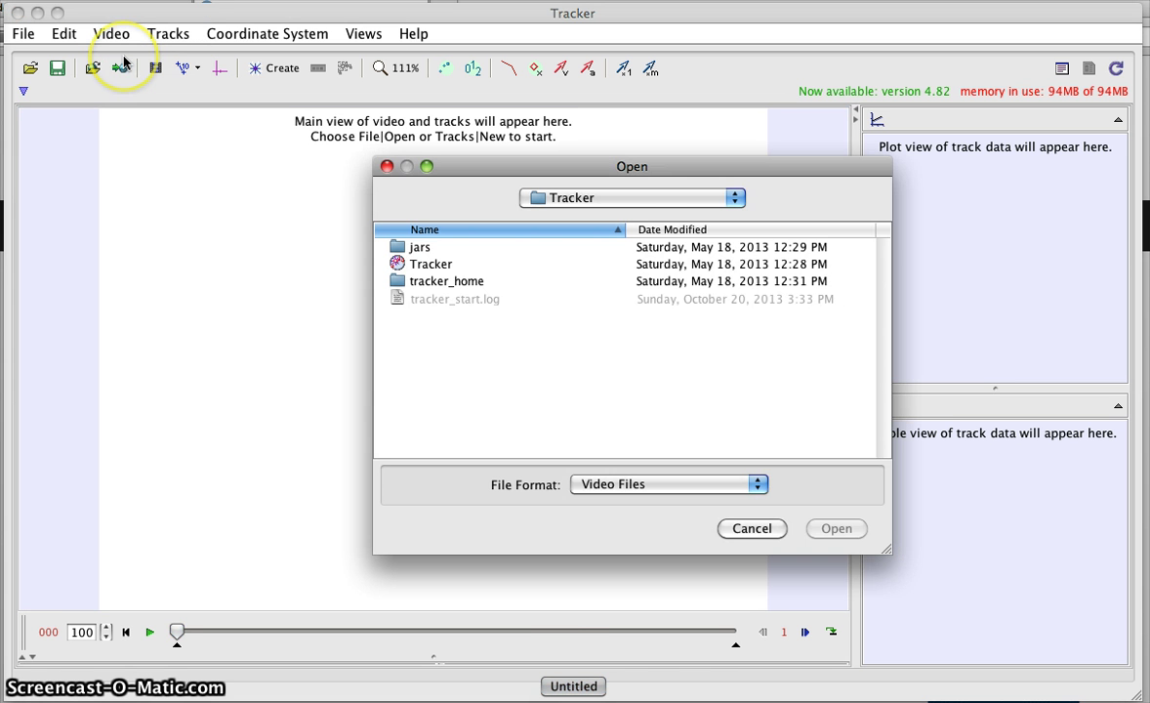
{"action": "left_click", "coordinate": [625, 200]}
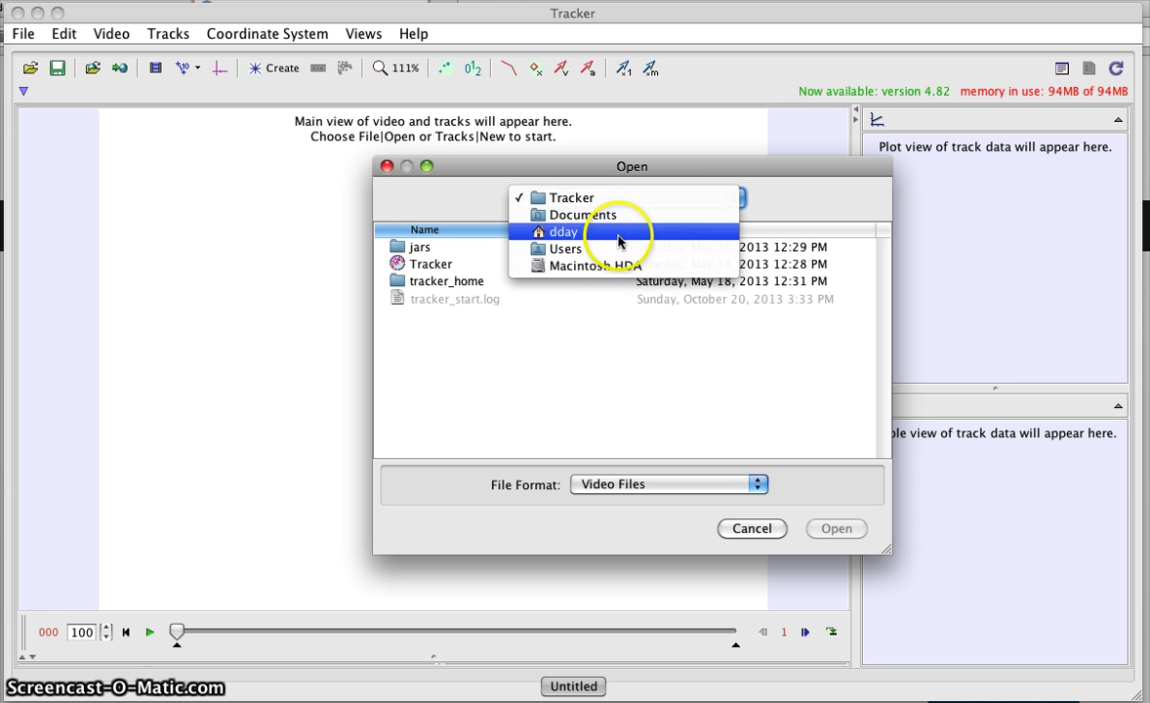
{"action": "left_click", "coordinate": [619, 234]}
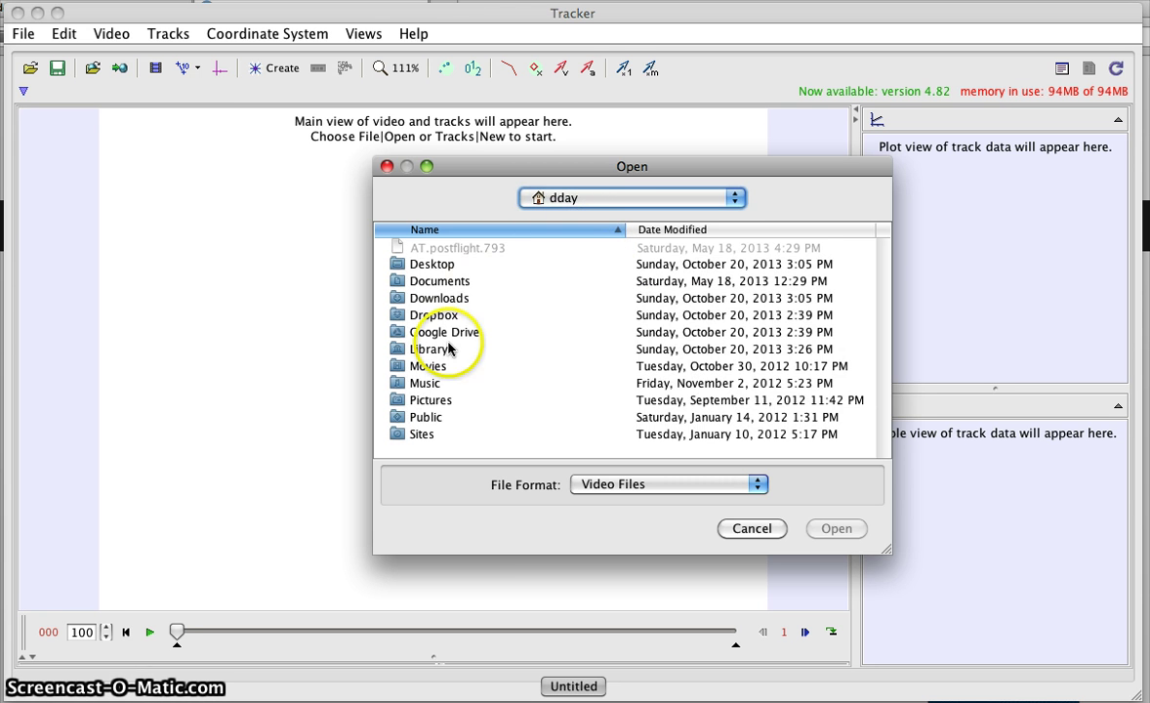
{"action": "left_click", "coordinate": [473, 270]}
{"action": "double_click", "coordinate": [472, 266]}
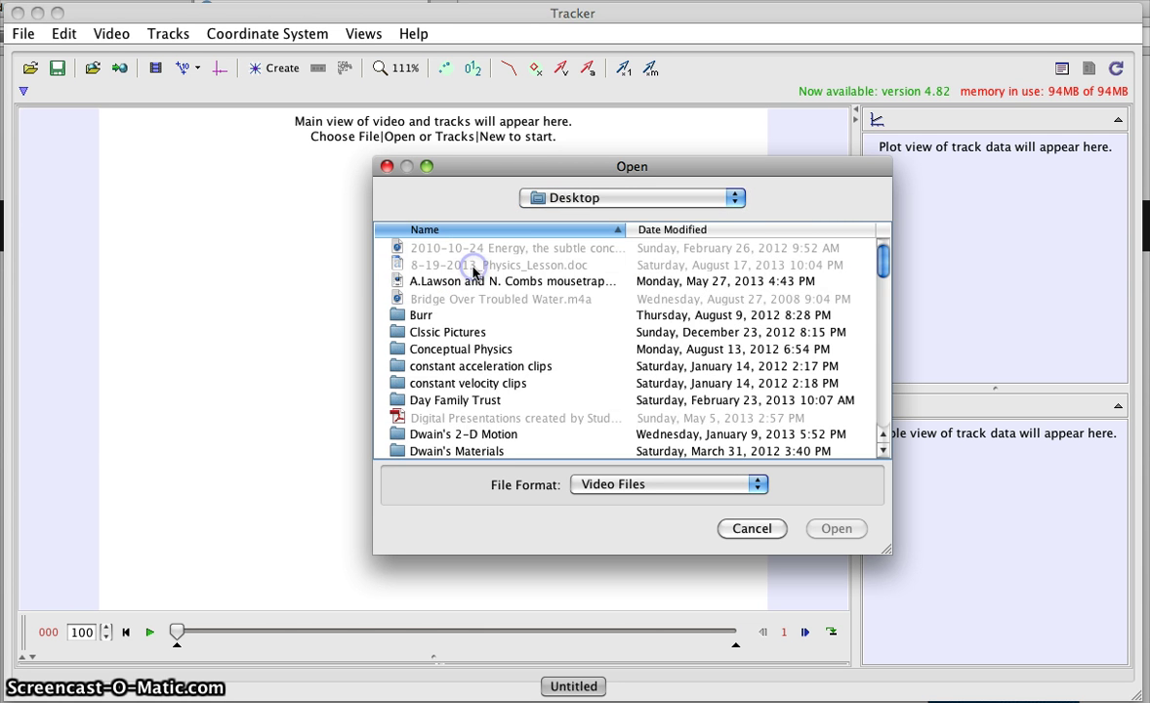
{"action": "left_click_drag", "start_coordinate": [888, 272], "coordinate": [884, 310]}
{"action": "left_click", "coordinate": [496, 342]}
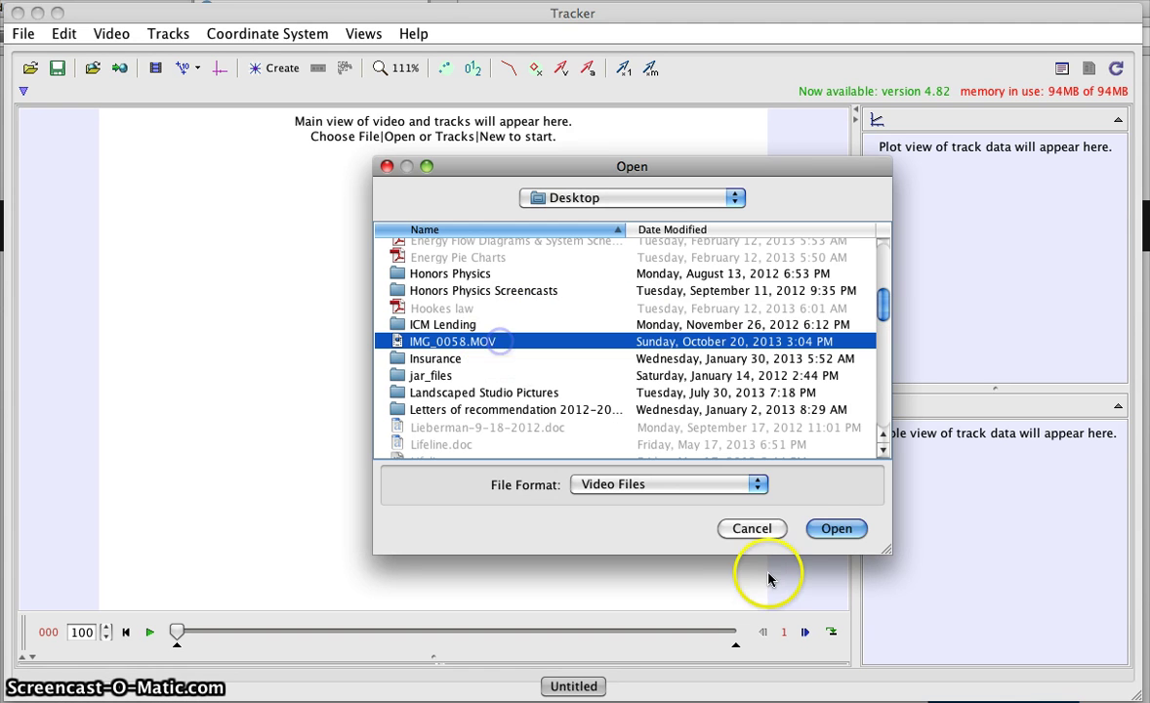
{"action": "left_click", "coordinate": [853, 529]}
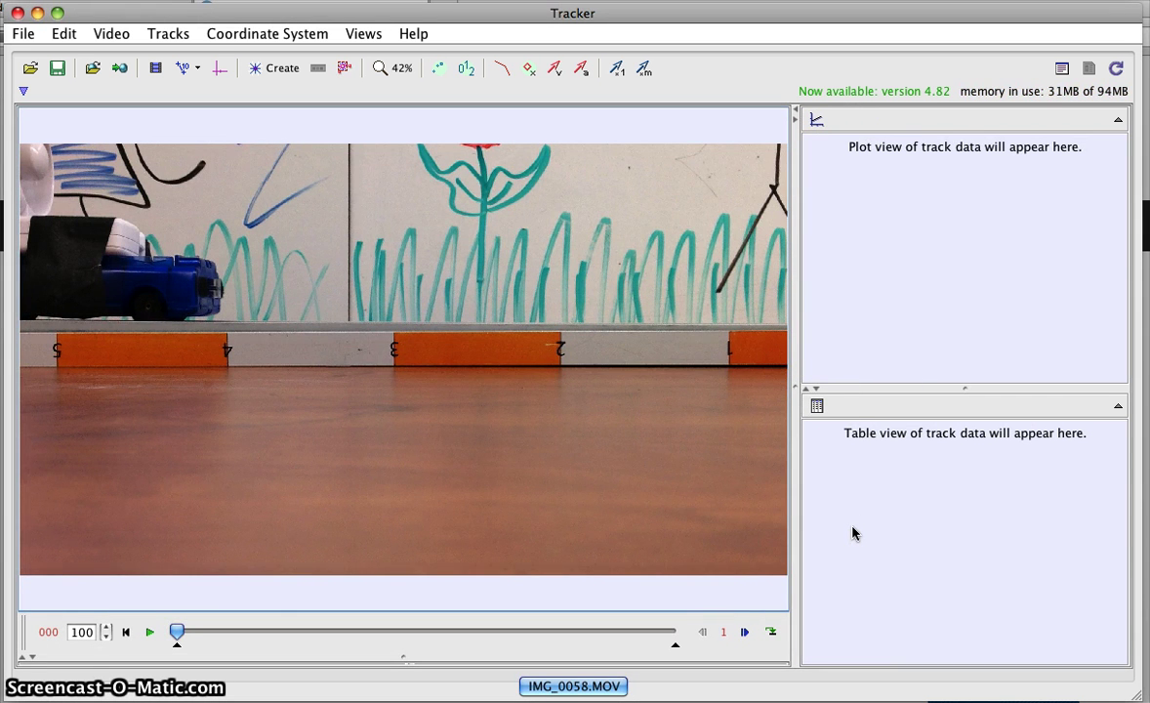
Play the video until the whole car is in view and set the clip's start frame to frame 15.
{"action": "left_click", "coordinate": [148, 634]}
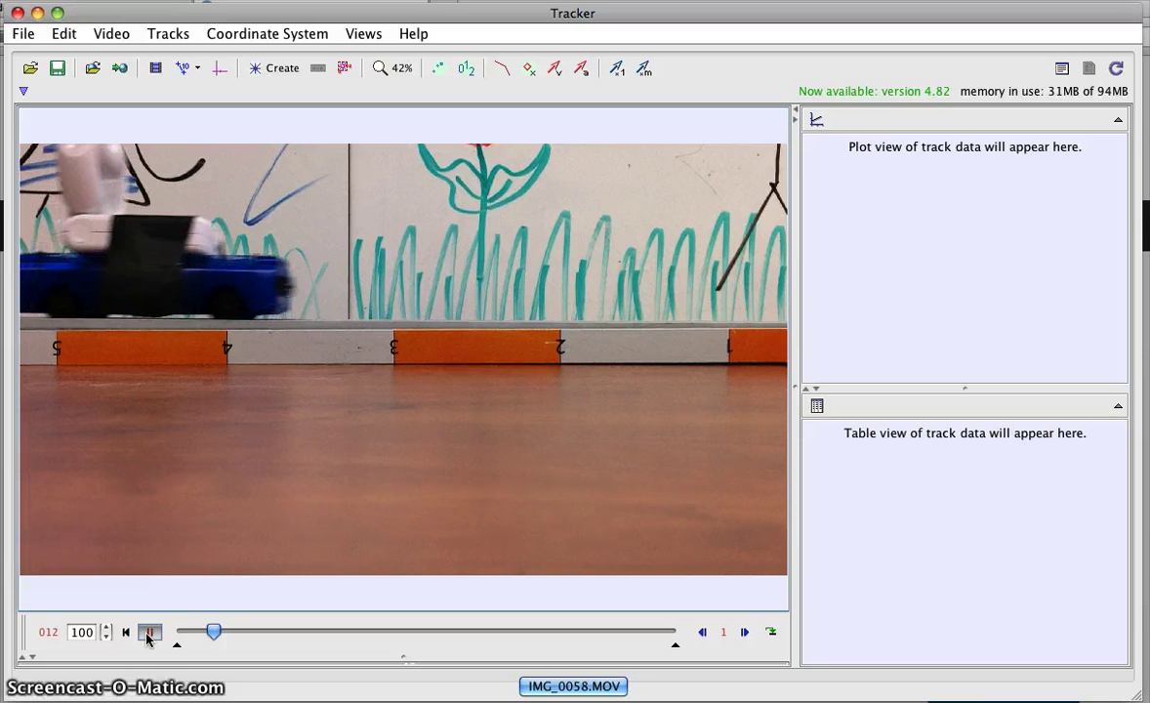
{"action": "left_click", "coordinate": [148, 633]}
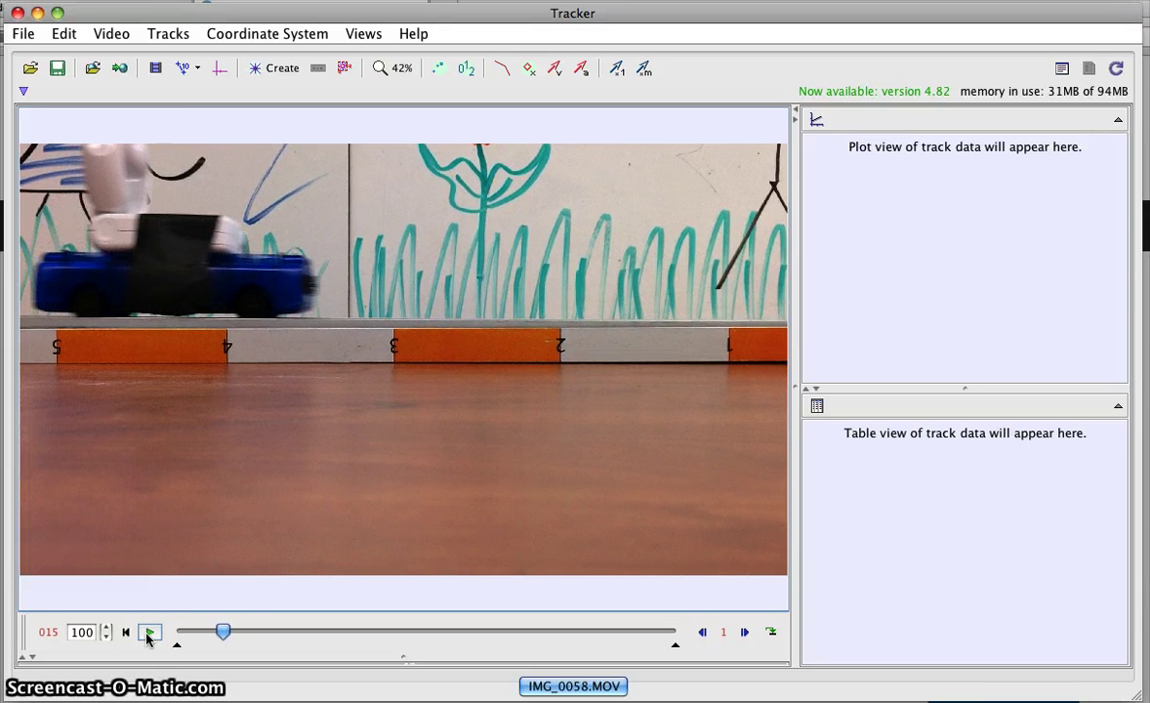
{"action": "right_click", "coordinate": [225, 631]}
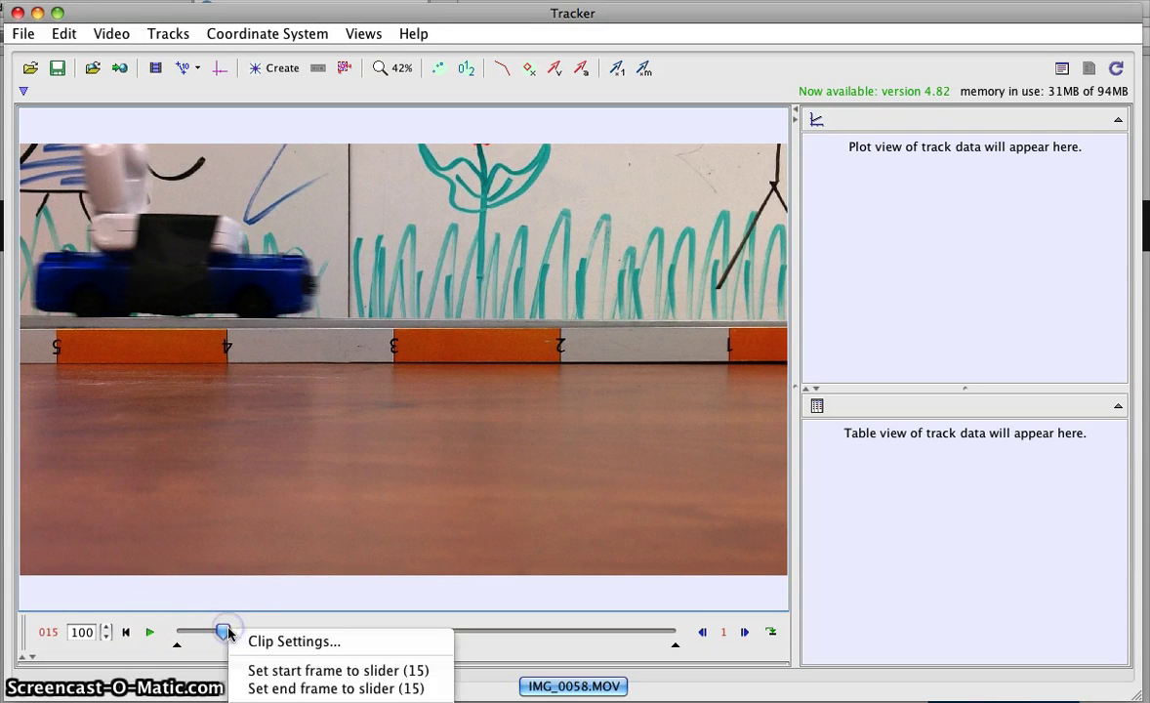
{"action": "left_click", "coordinate": [278, 673]}
{"action": "left_click", "coordinate": [417, 650]}
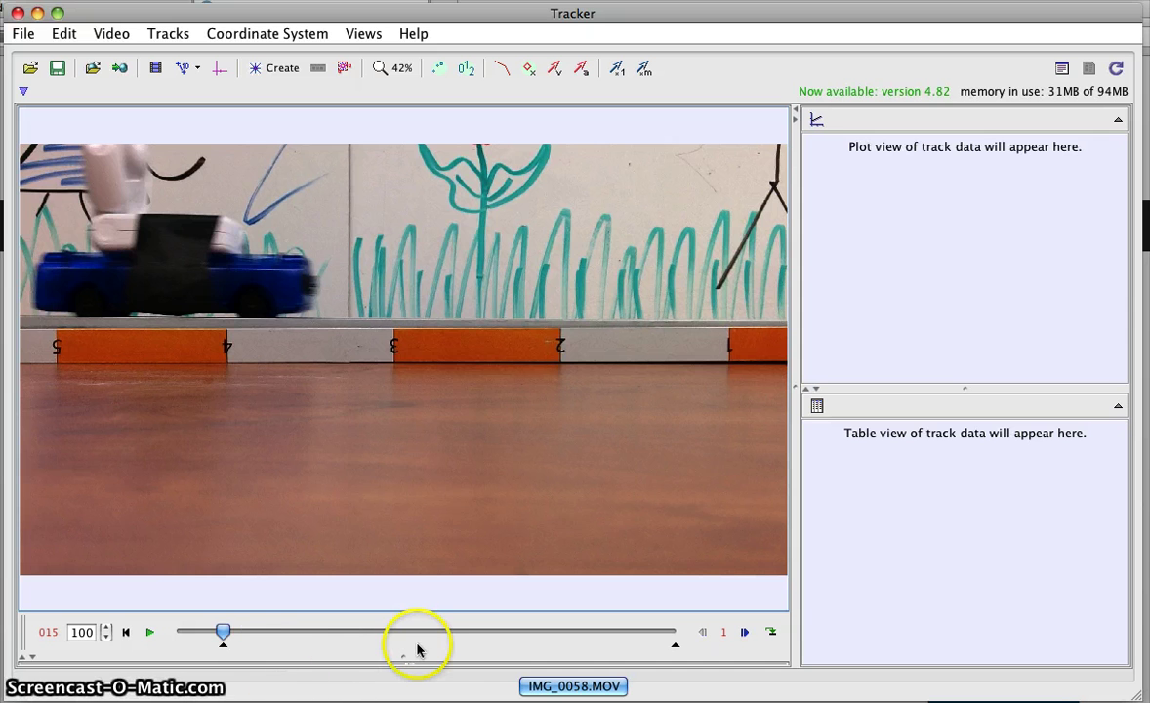
Scrub through the rest of the clip to check the car's motion and return to the start frame.
{"action": "left_click_drag", "start_coordinate": [223, 633], "coordinate": [519, 660]}
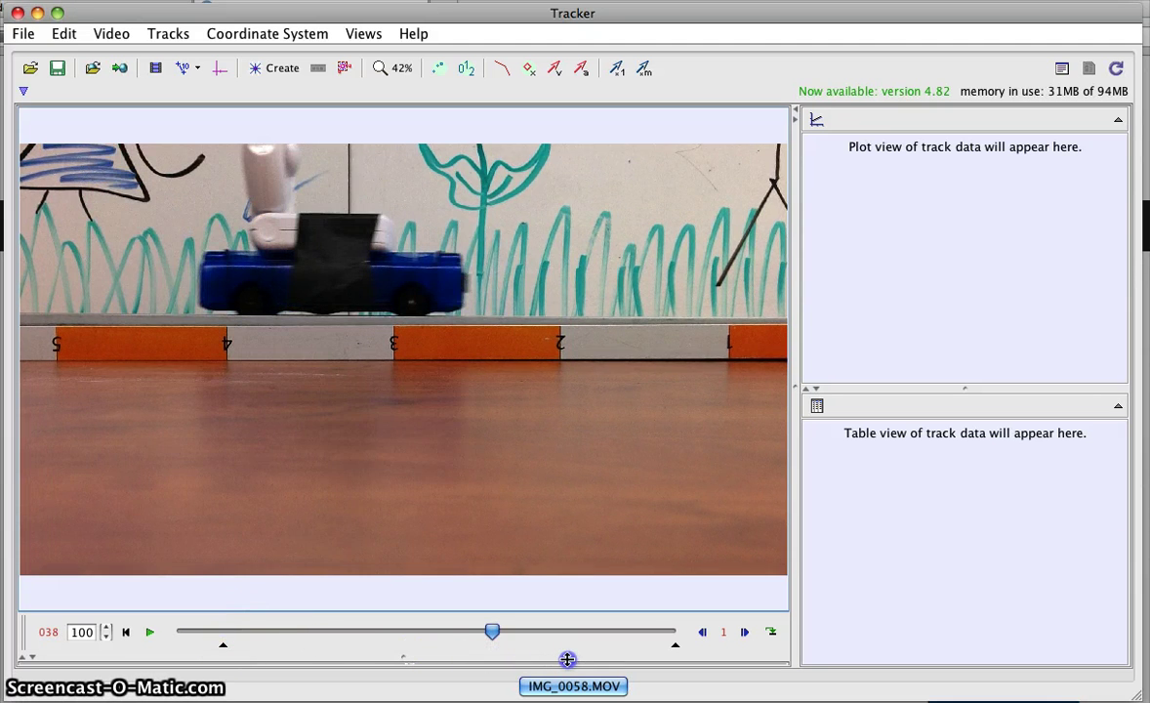
{"action": "left_click_drag", "start_coordinate": [590, 660], "coordinate": [688, 633]}
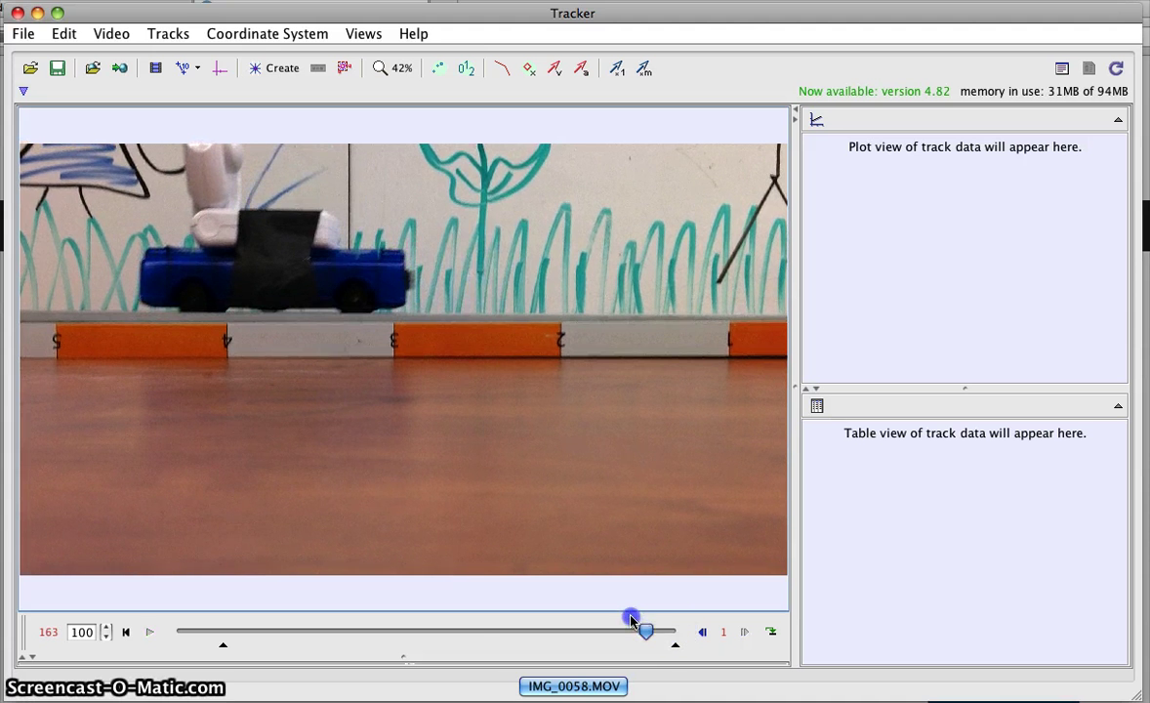
{"action": "left_click", "coordinate": [122, 630]}
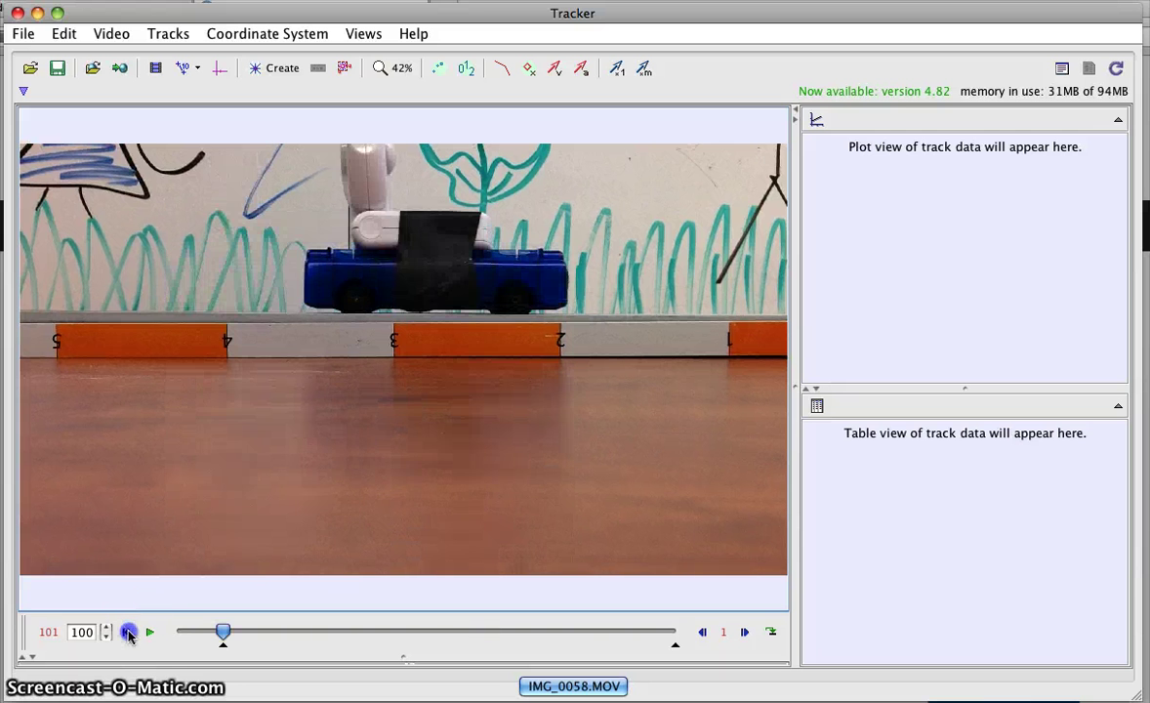
{"action": "left_click", "coordinate": [187, 626]}
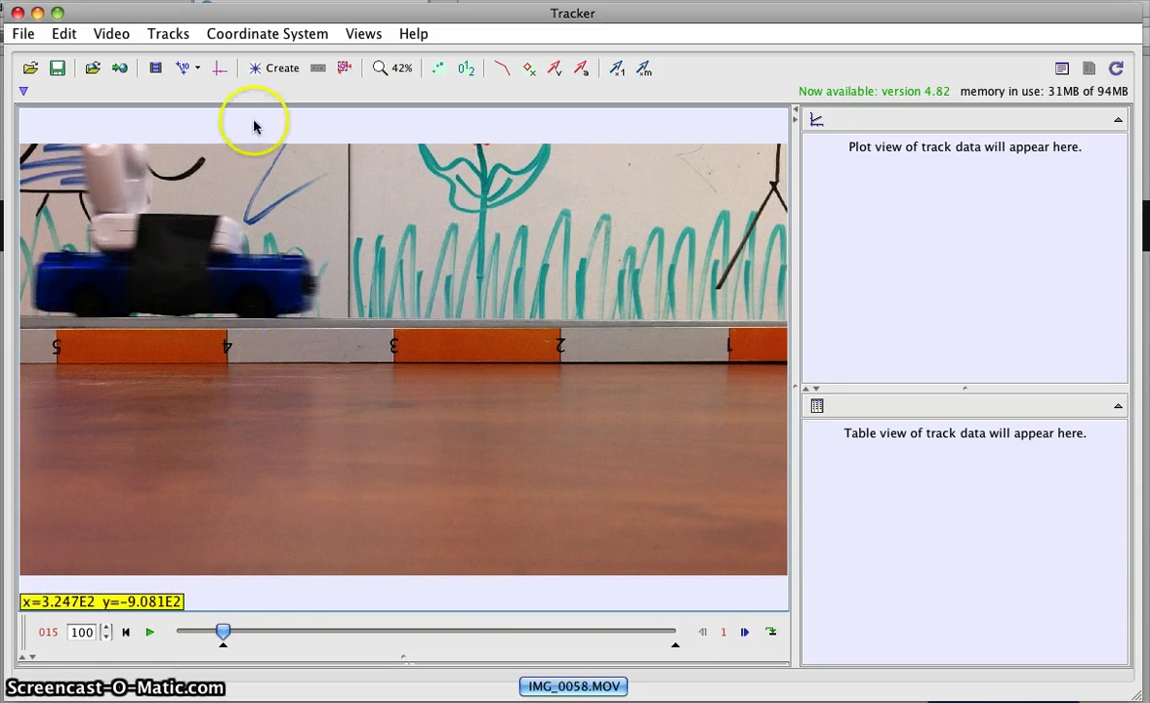
Add a calibration stick and stretch it along the ruler from the 5 mark to the 1 mark.
{"action": "left_click", "coordinate": [202, 70]}
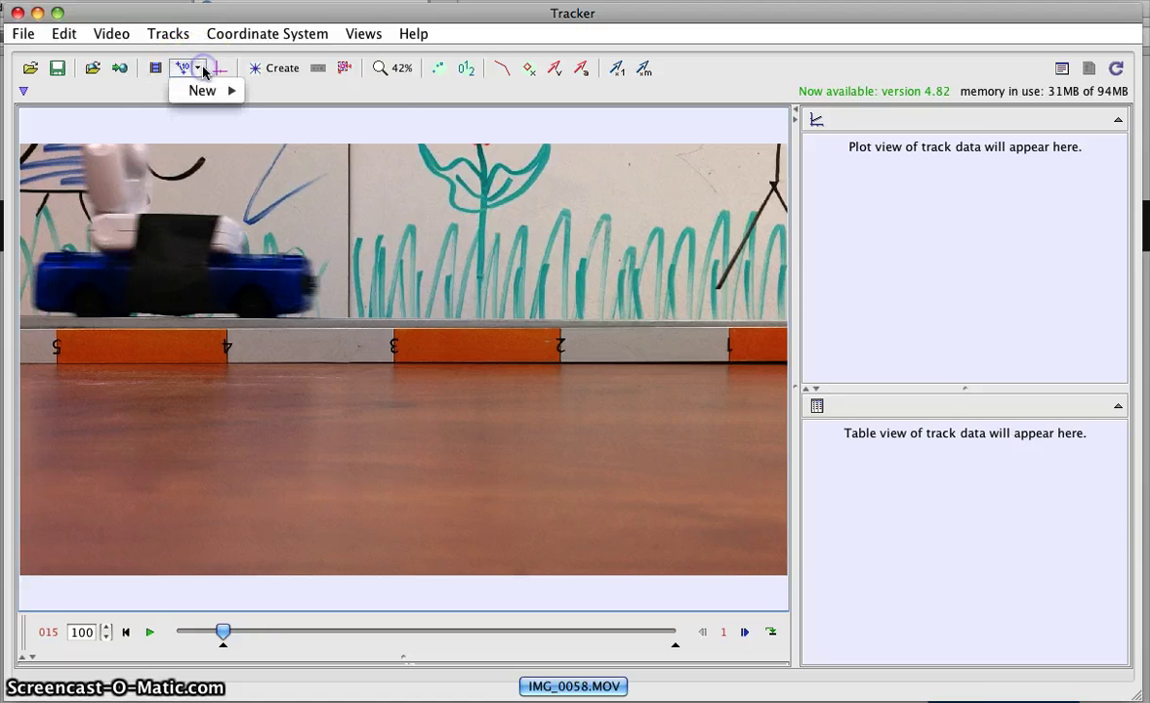
{"action": "mouse_move", "coordinate": [202, 91]}
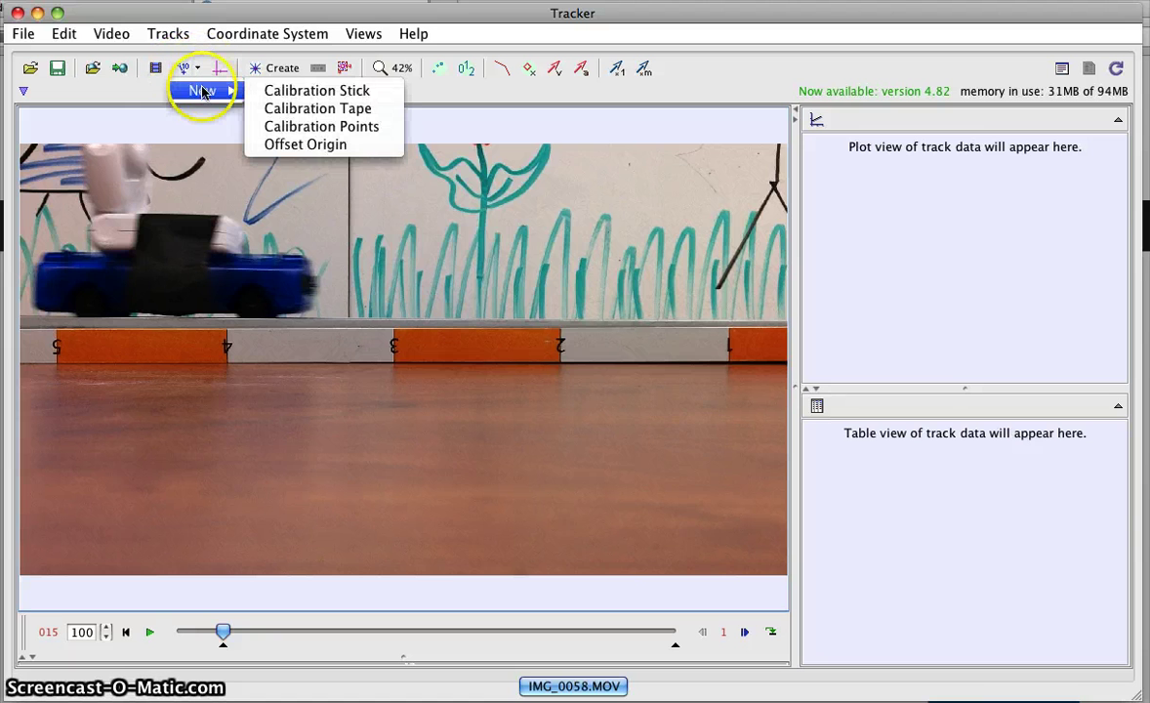
{"action": "left_click", "coordinate": [284, 91]}
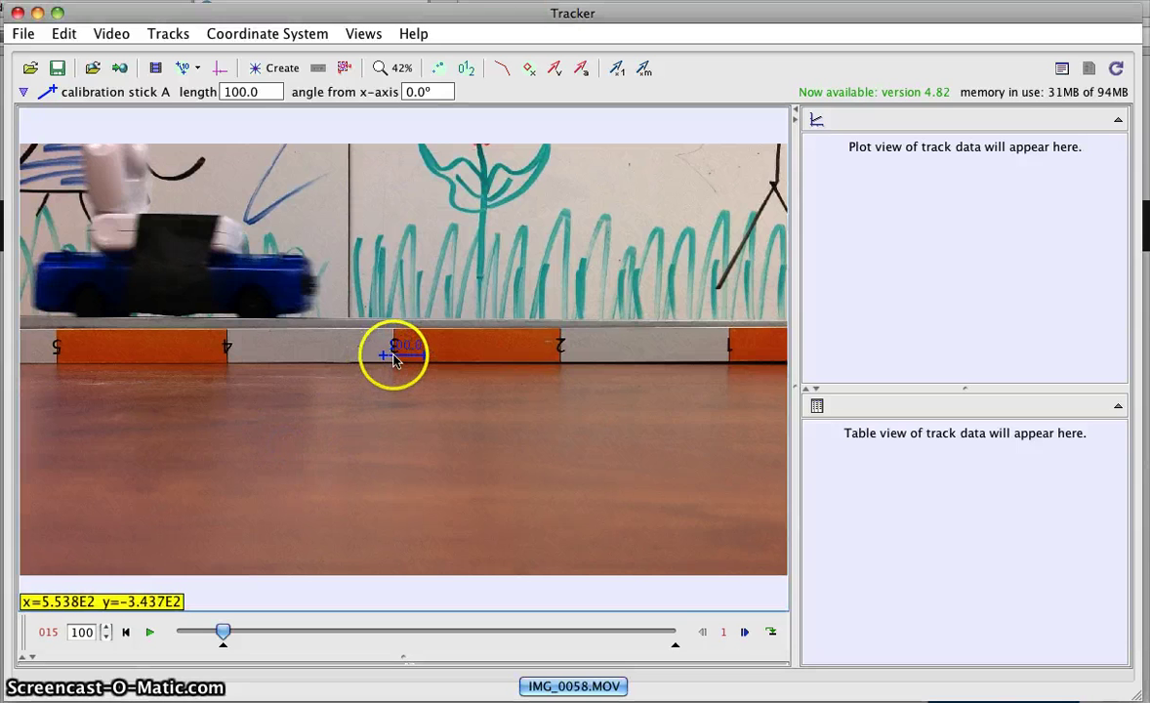
{"action": "left_click_drag", "start_coordinate": [394, 359], "coordinate": [74, 365]}
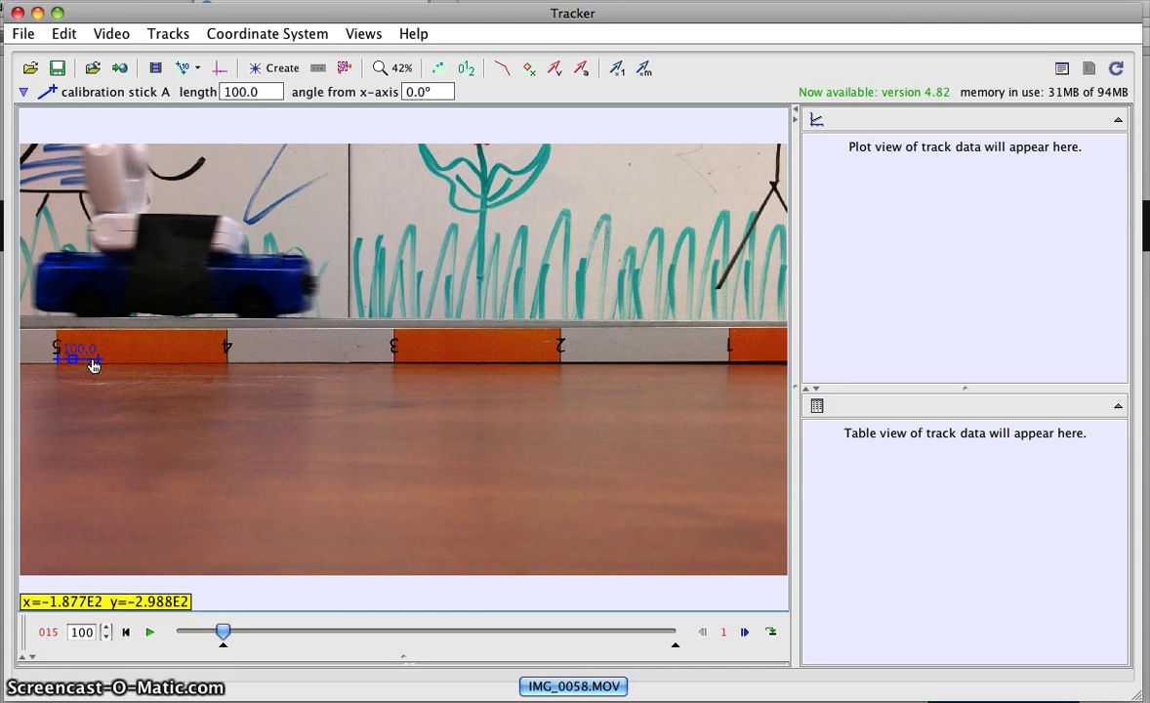
{"action": "left_click_drag", "start_coordinate": [99, 362], "coordinate": [728, 362]}
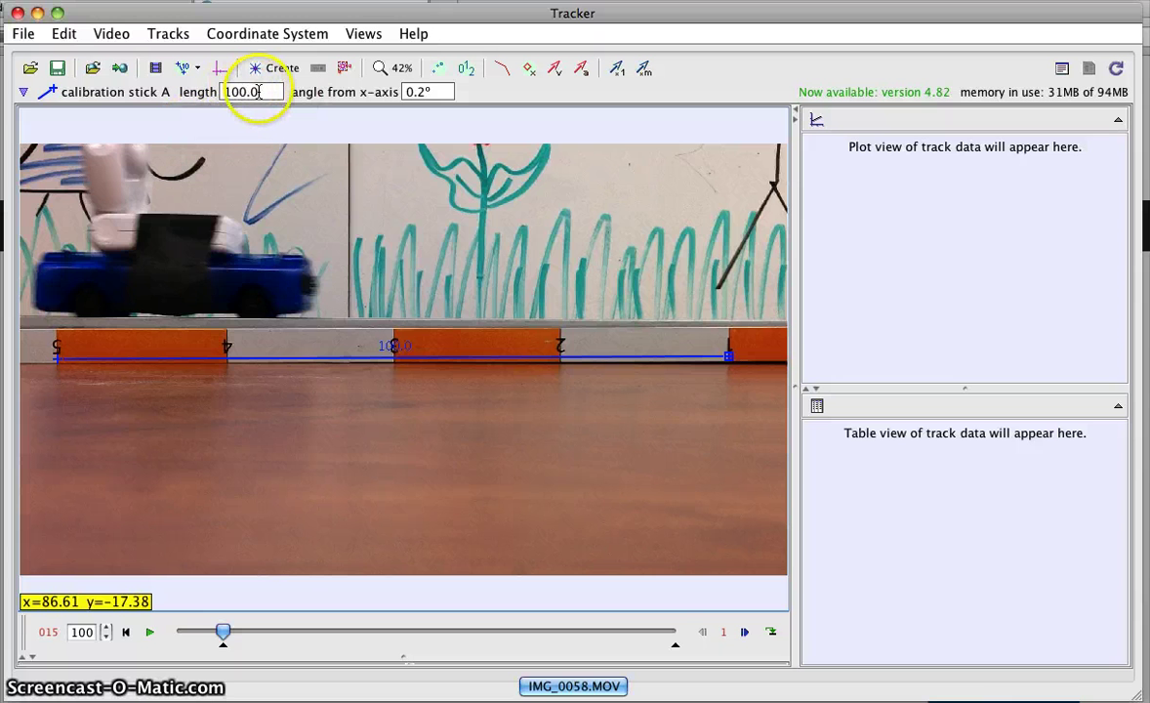
Set the calibration stick's length to 40 and hide the stick.
{"action": "left_click_drag", "start_coordinate": [261, 90], "coordinate": [211, 91]}
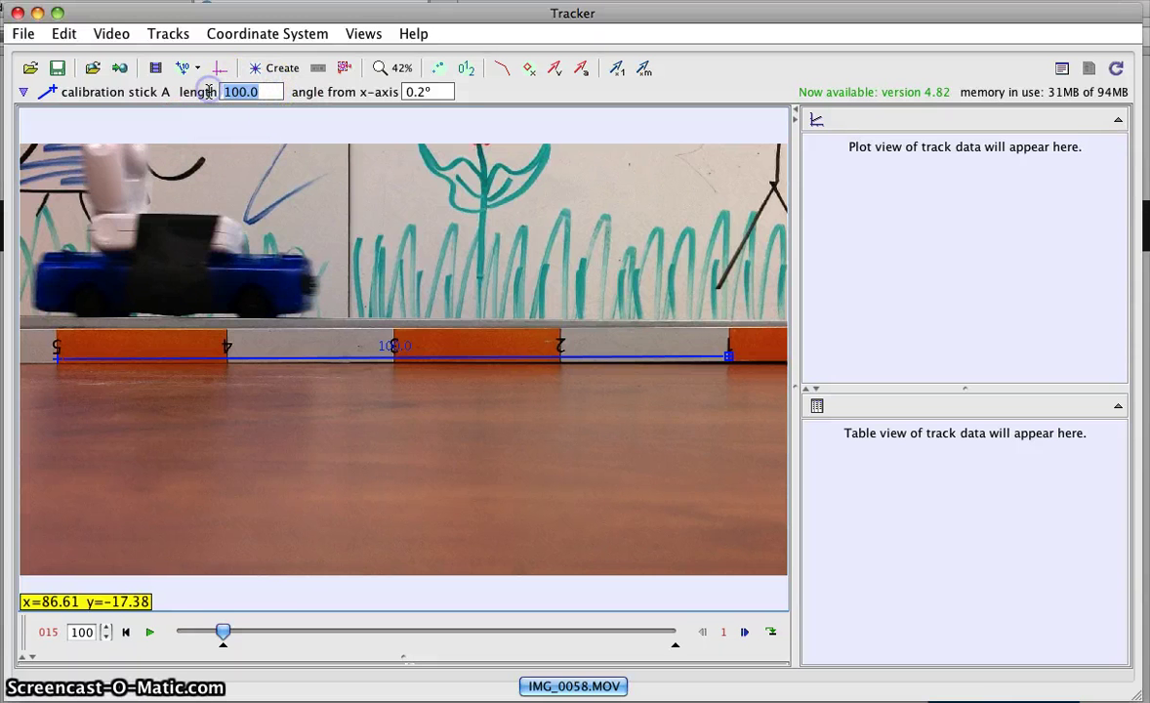
{"action": "type", "text": "40"}
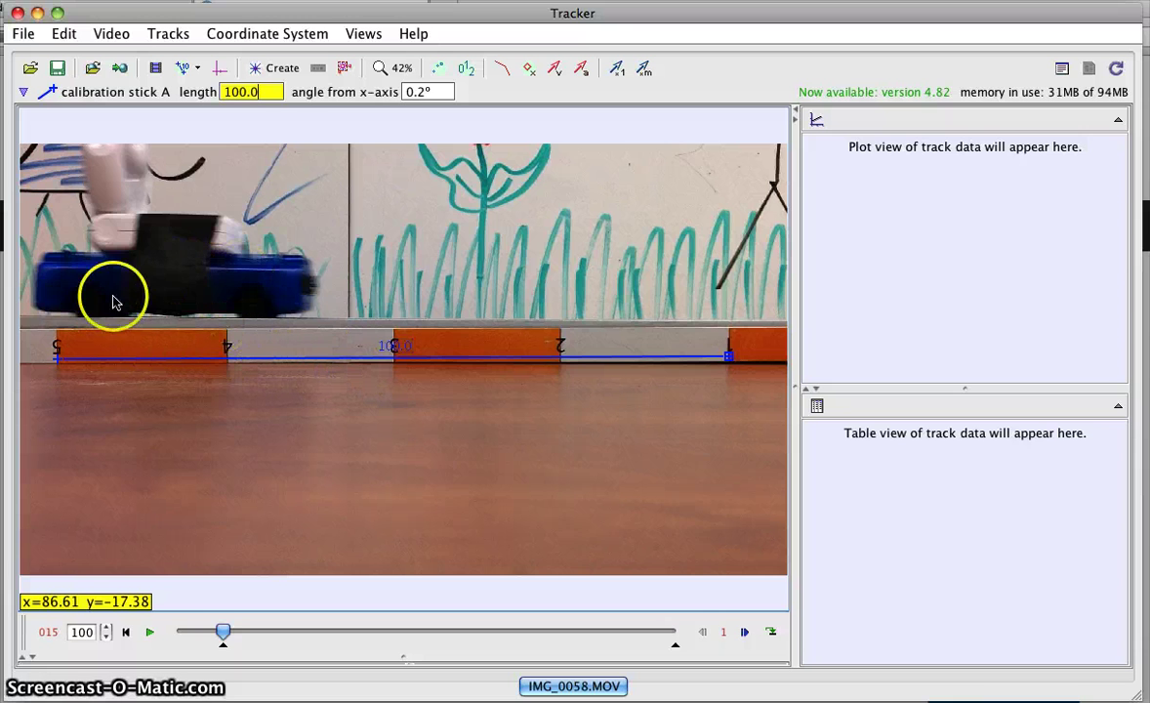
{"action": "left_click_drag", "start_coordinate": [261, 92], "coordinate": [195, 92]}
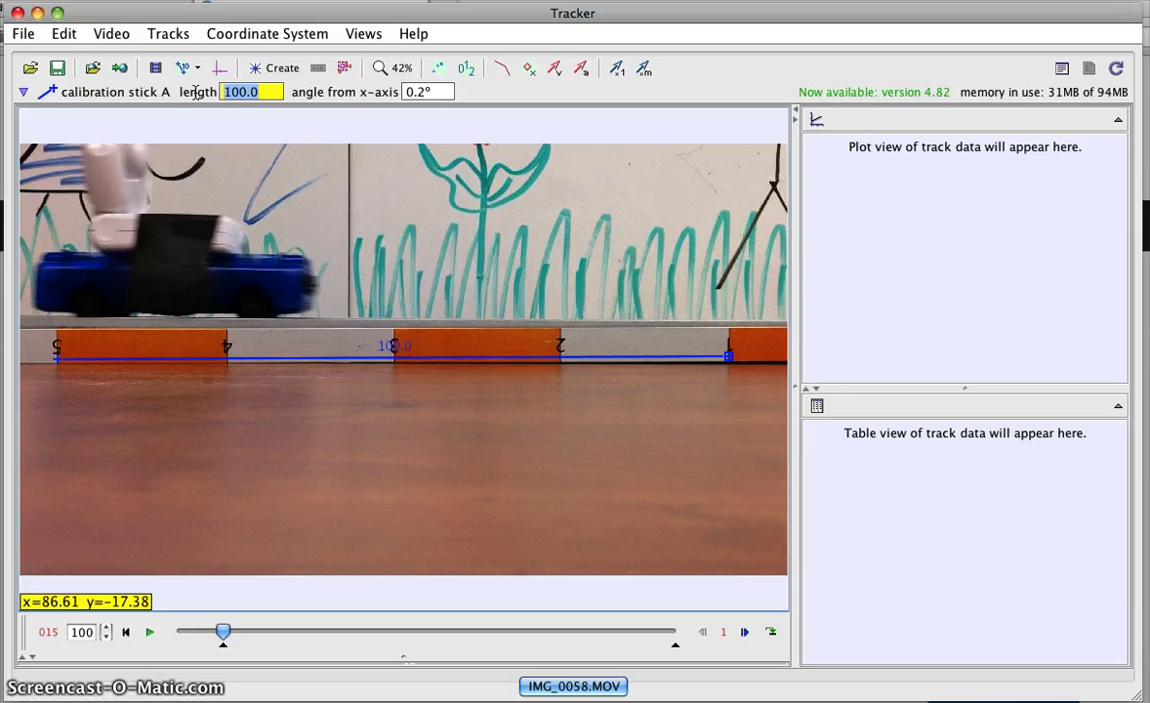
{"action": "type", "text": "40"}
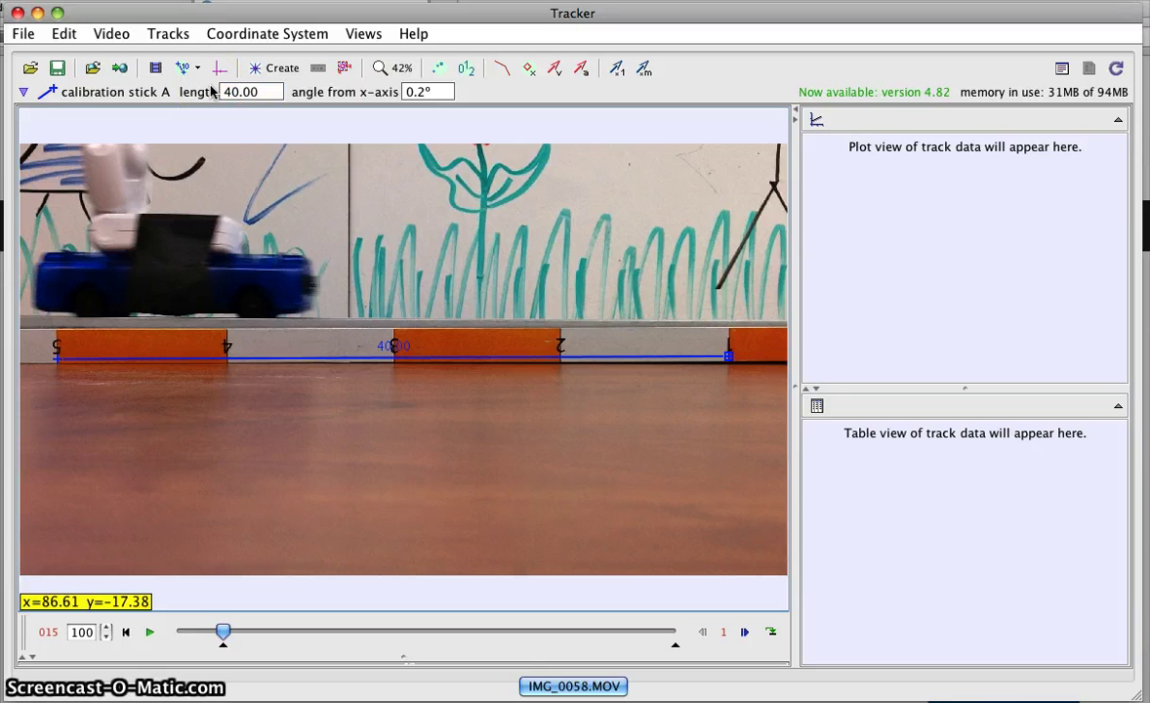
{"action": "left_click", "coordinate": [298, 170]}
{"action": "left_click", "coordinate": [433, 298]}
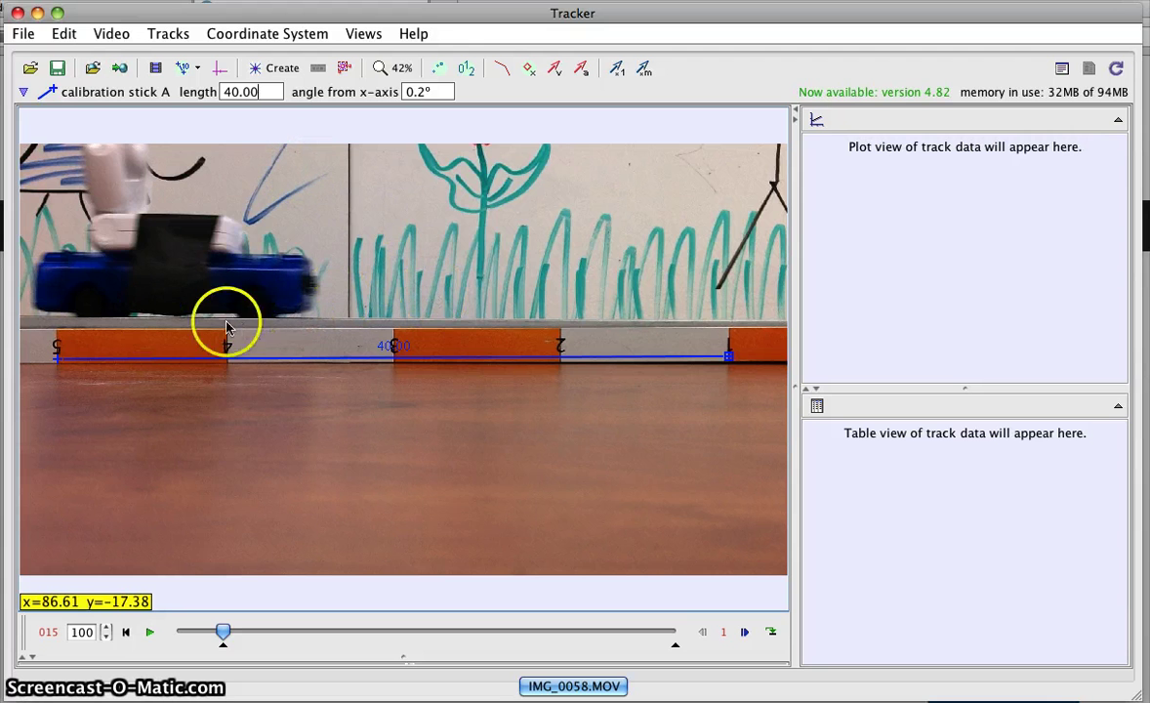
{"action": "left_click", "coordinate": [179, 68]}
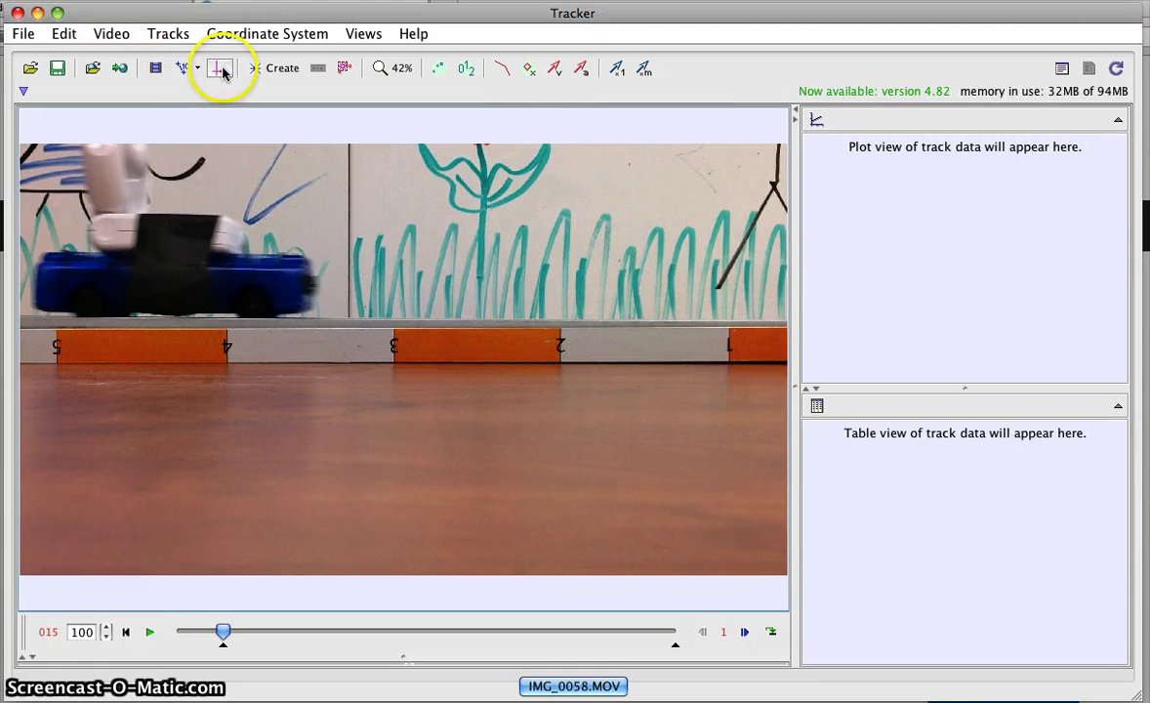
Show the coordinate axes, place the origin on the rear edge of the car's black tape near its upper corner, and hide the axes.
{"action": "left_click", "coordinate": [222, 70]}
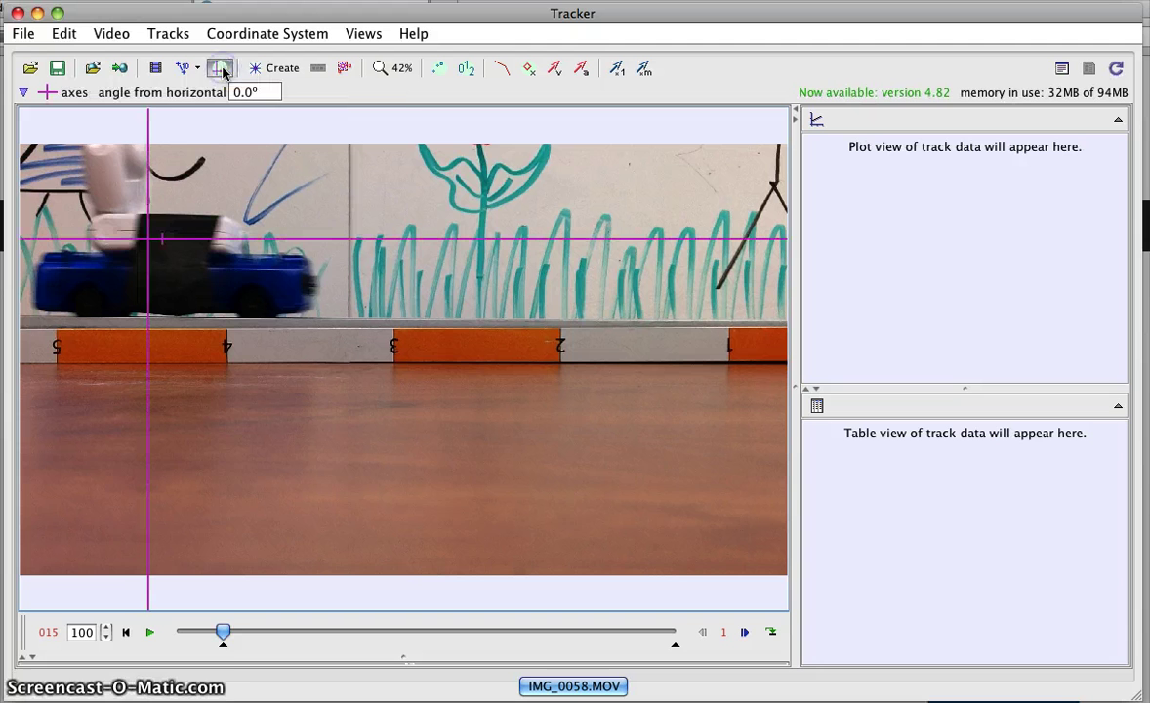
{"action": "left_click_drag", "start_coordinate": [102, 257], "coordinate": [136, 238]}
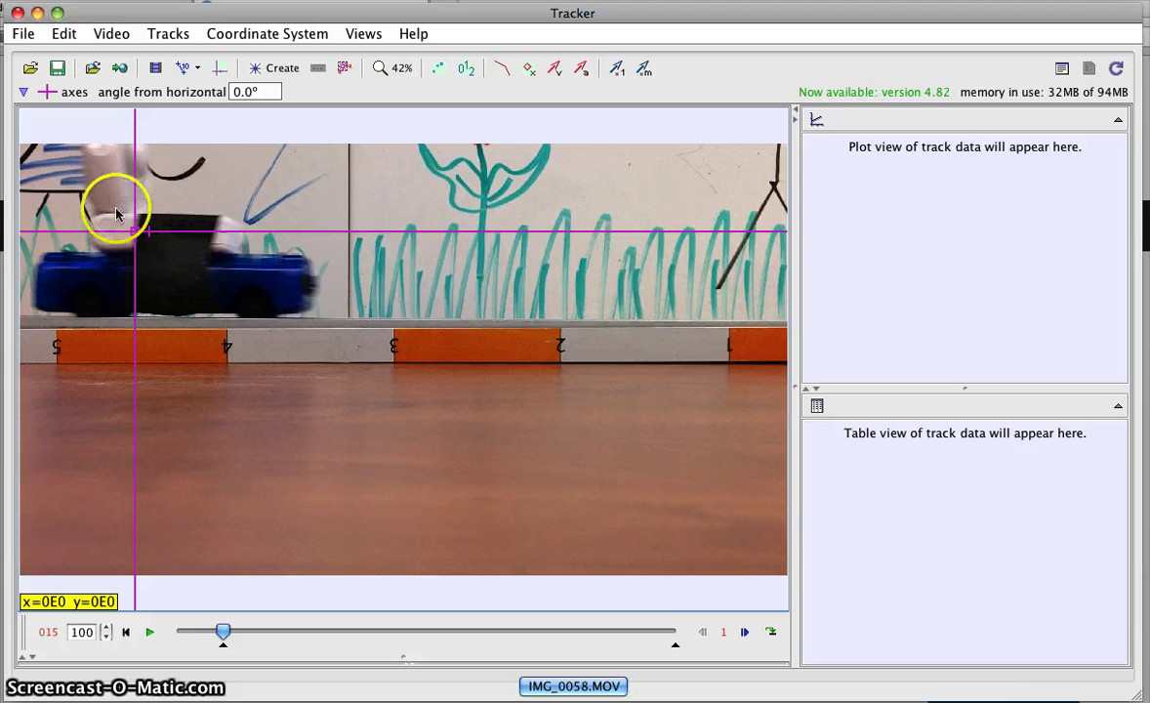
{"action": "left_click", "coordinate": [217, 68]}
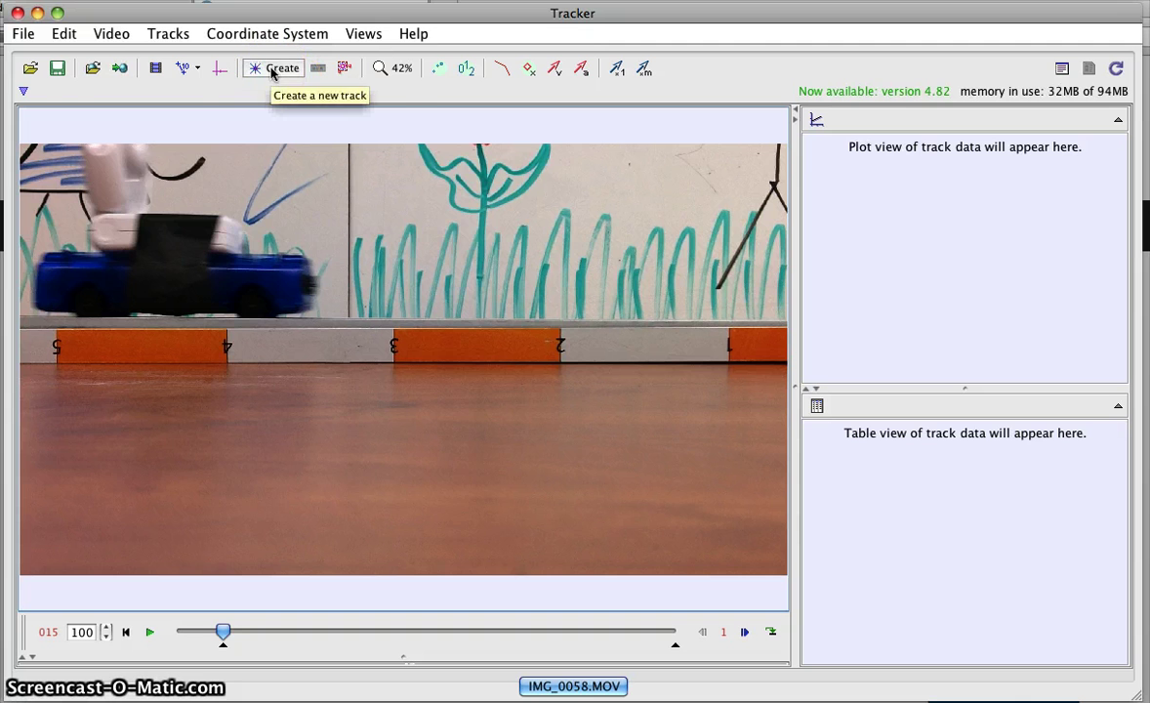
{"action": "left_click", "coordinate": [220, 70]}
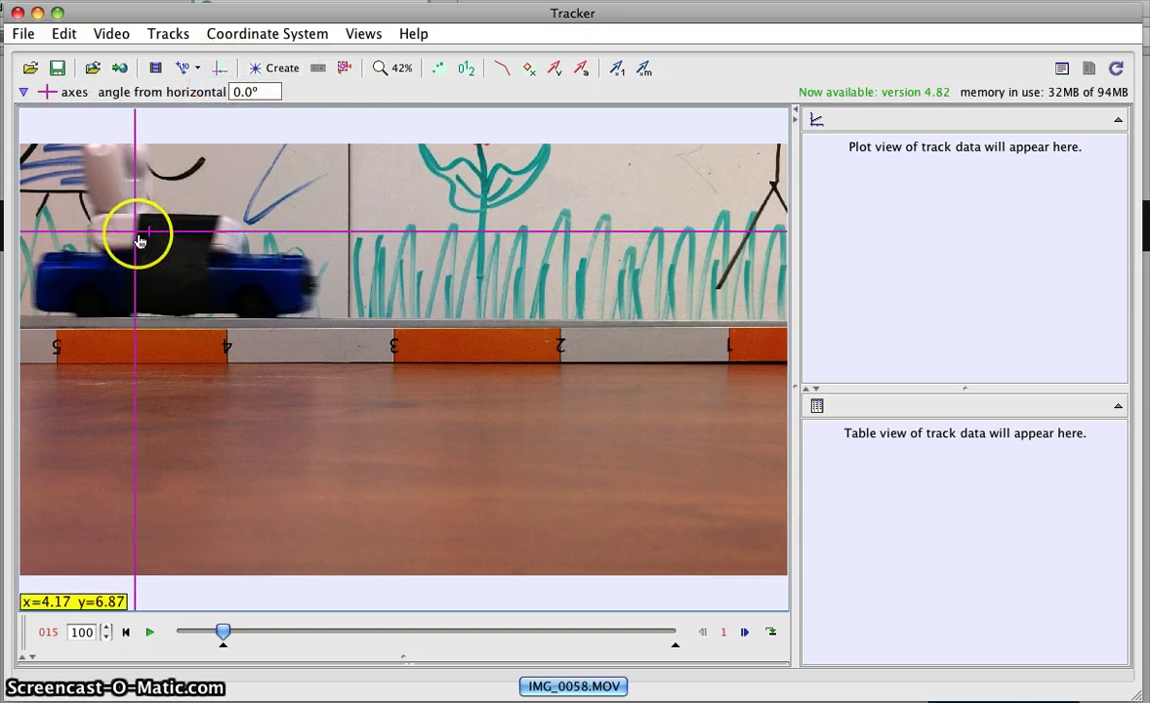
{"action": "left_click", "coordinate": [221, 70]}
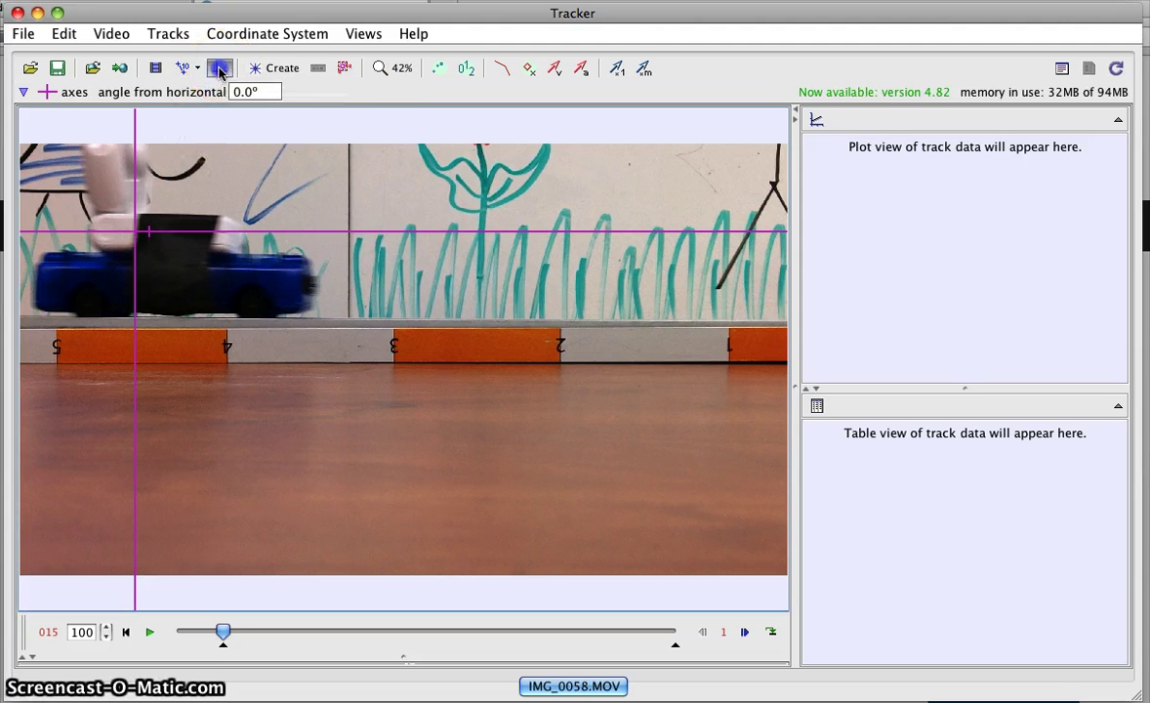
Create a new point mass track for the car.
{"action": "left_click", "coordinate": [286, 68]}
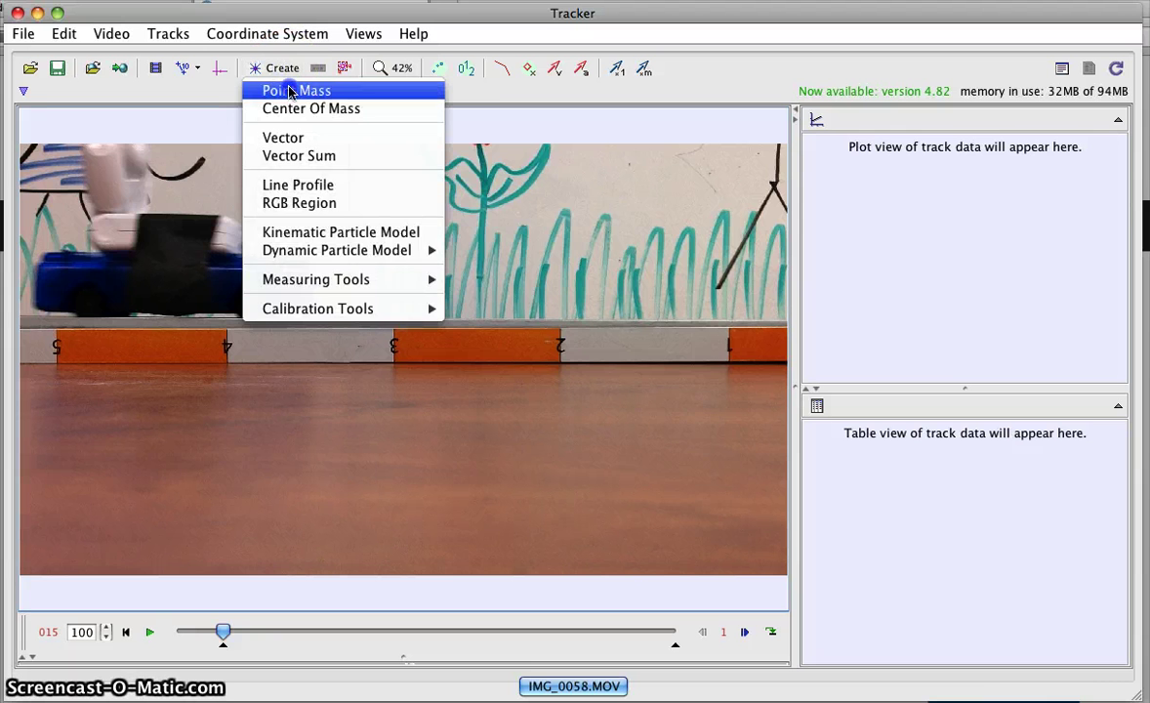
{"action": "key", "text": "Escape"}
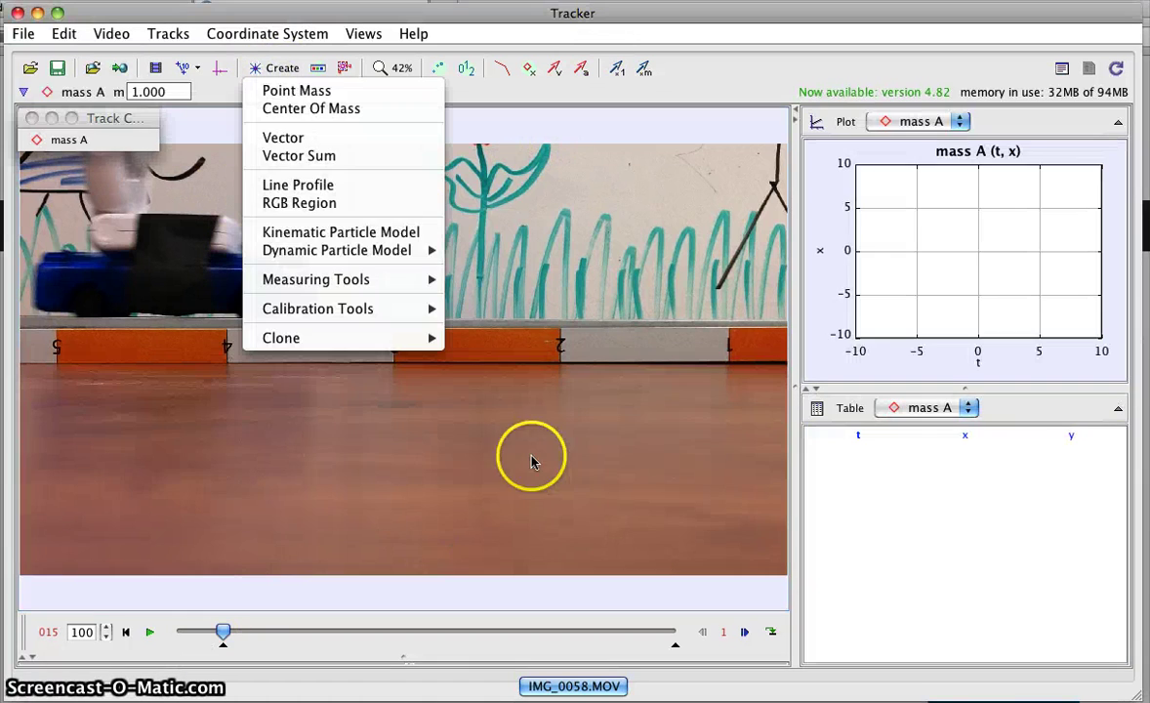
Open the autotracker for mass A and mark a key frame on the rear edge of the car's black tape in frame 15.
{"action": "left_click", "coordinate": [742, 60]}
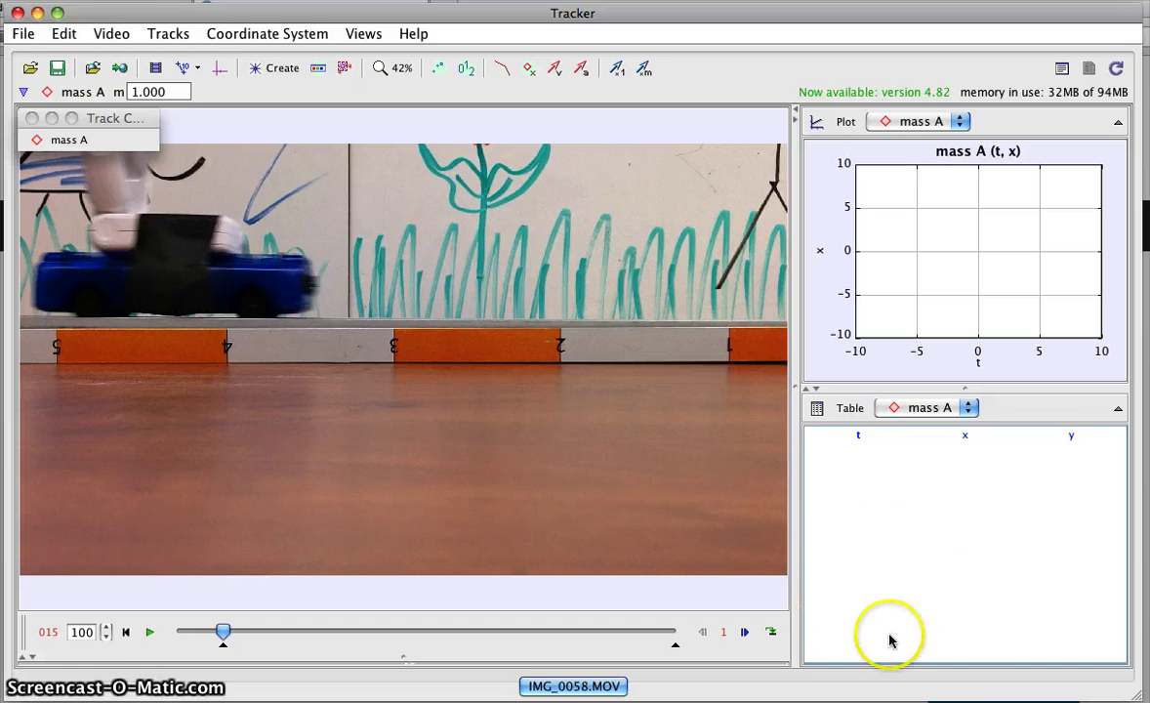
{"action": "left_click", "coordinate": [344, 69]}
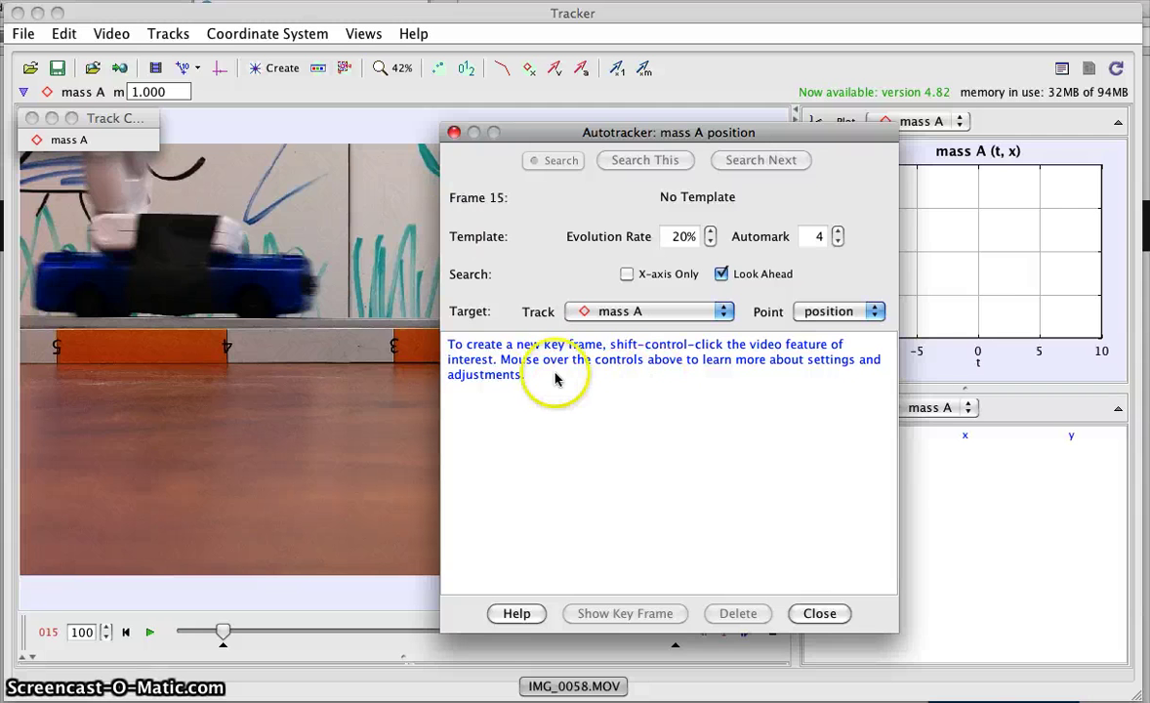
{"action": "left_click", "coordinate": [135, 231], "text": "ctrl+shift"}
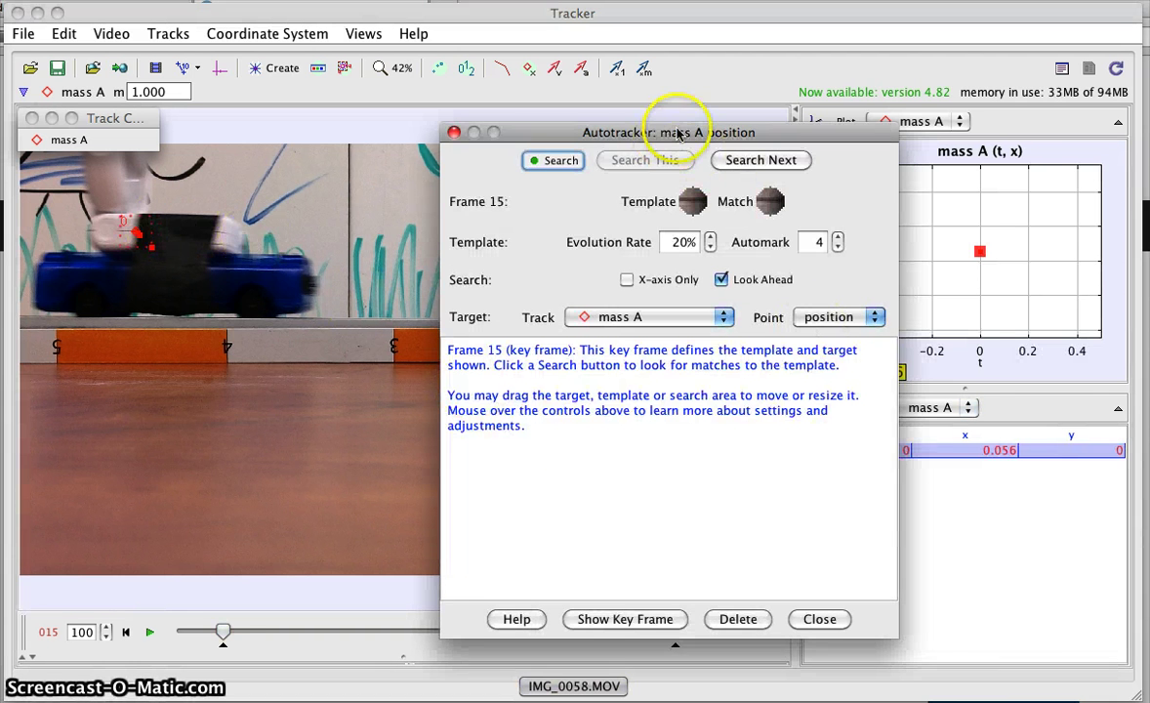
Run the autotracker search for mass A through the end of the clip, keeping the video and plot in view, and close the autotracker.
{"action": "left_click_drag", "start_coordinate": [679, 134], "coordinate": [928, 0]}
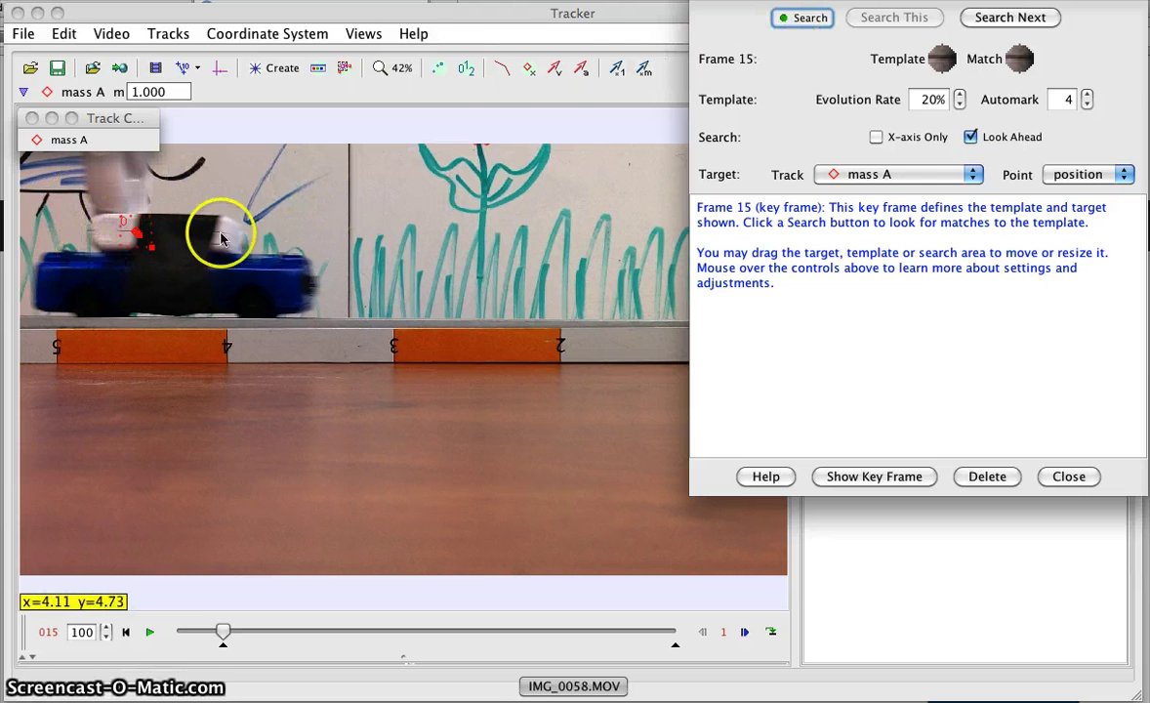
{"action": "left_click", "coordinate": [798, 18]}
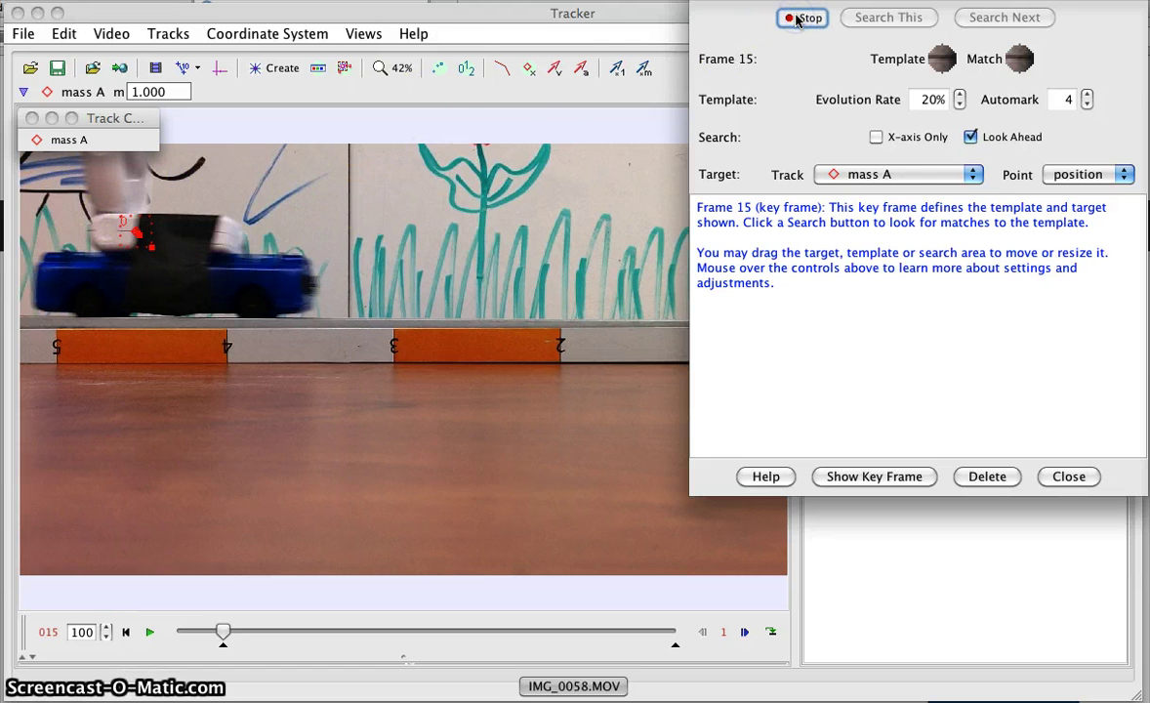
{"action": "left_click_drag", "start_coordinate": [871, 2], "coordinate": [452, 396]}
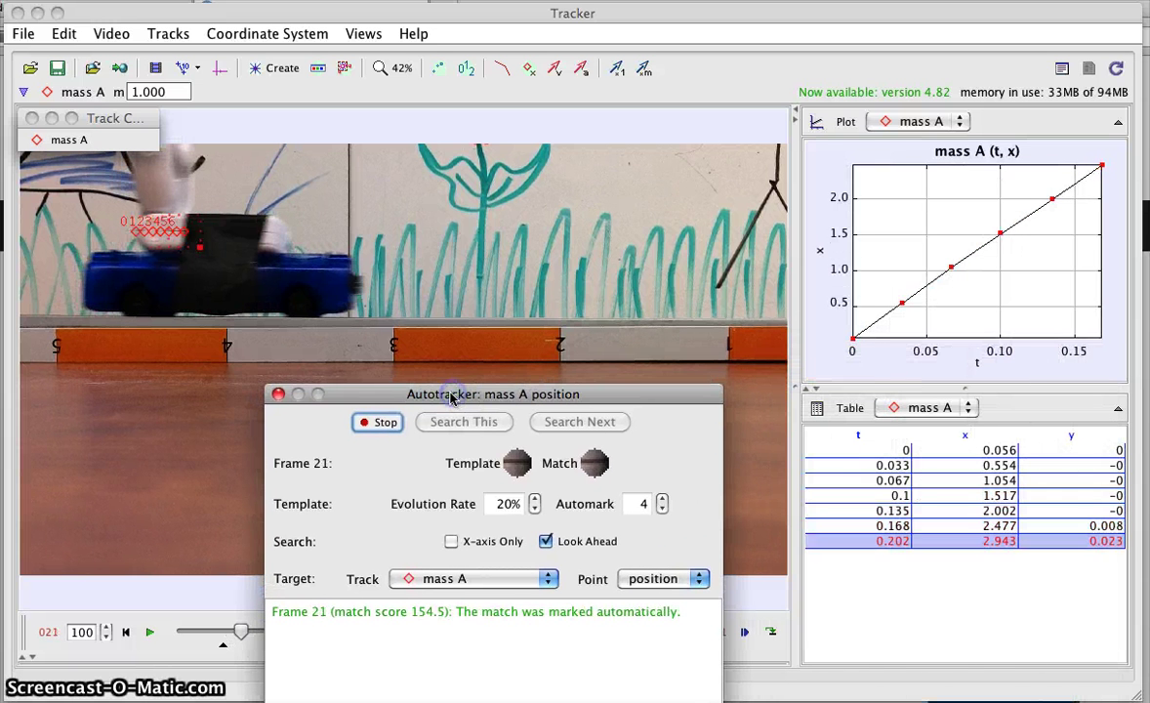
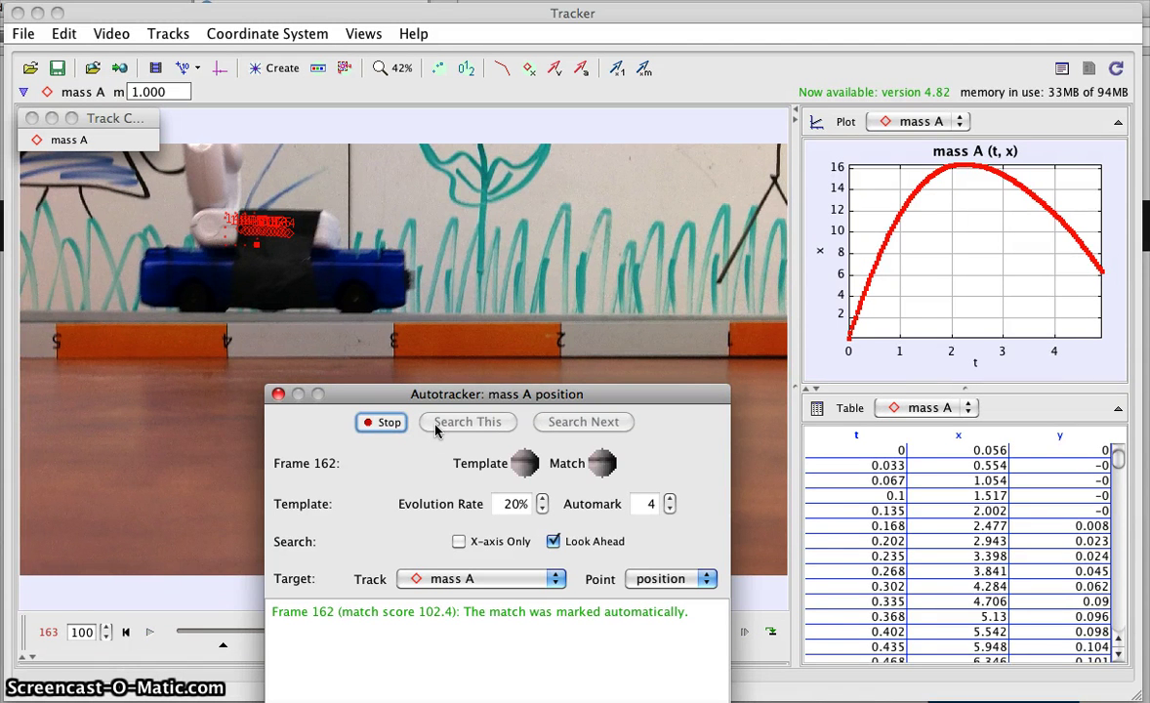
{"action": "left_click_drag", "start_coordinate": [459, 393], "coordinate": [848, 27]}
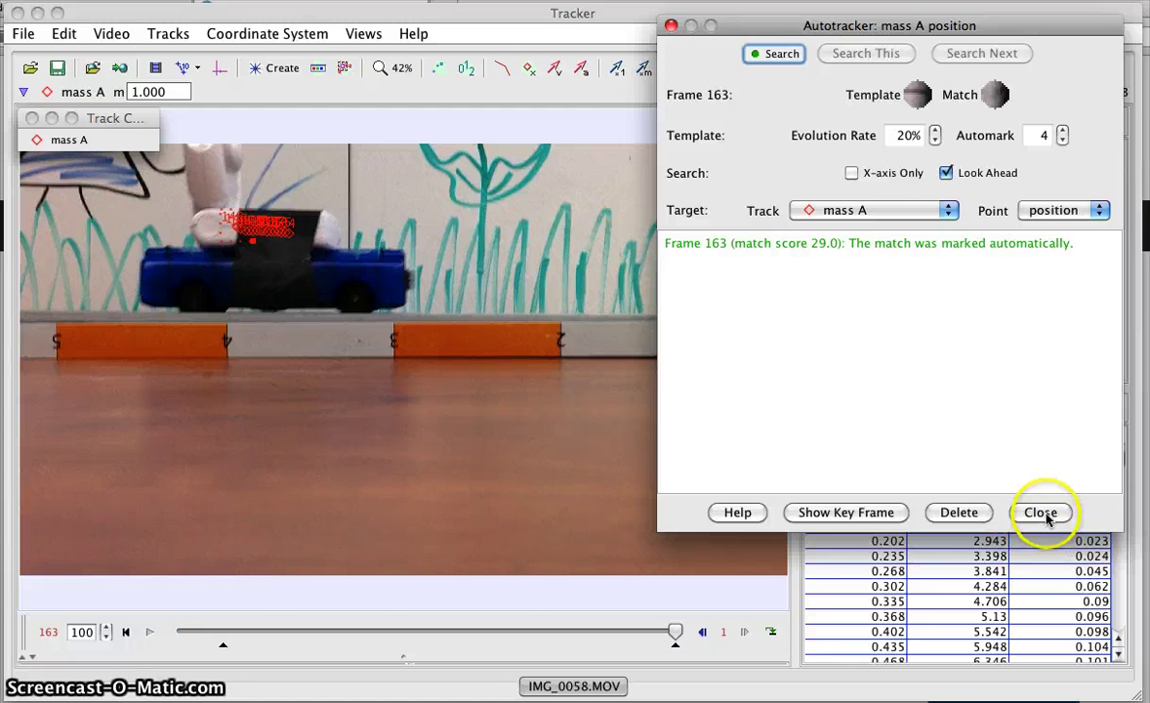
{"action": "left_click", "coordinate": [1040, 514]}
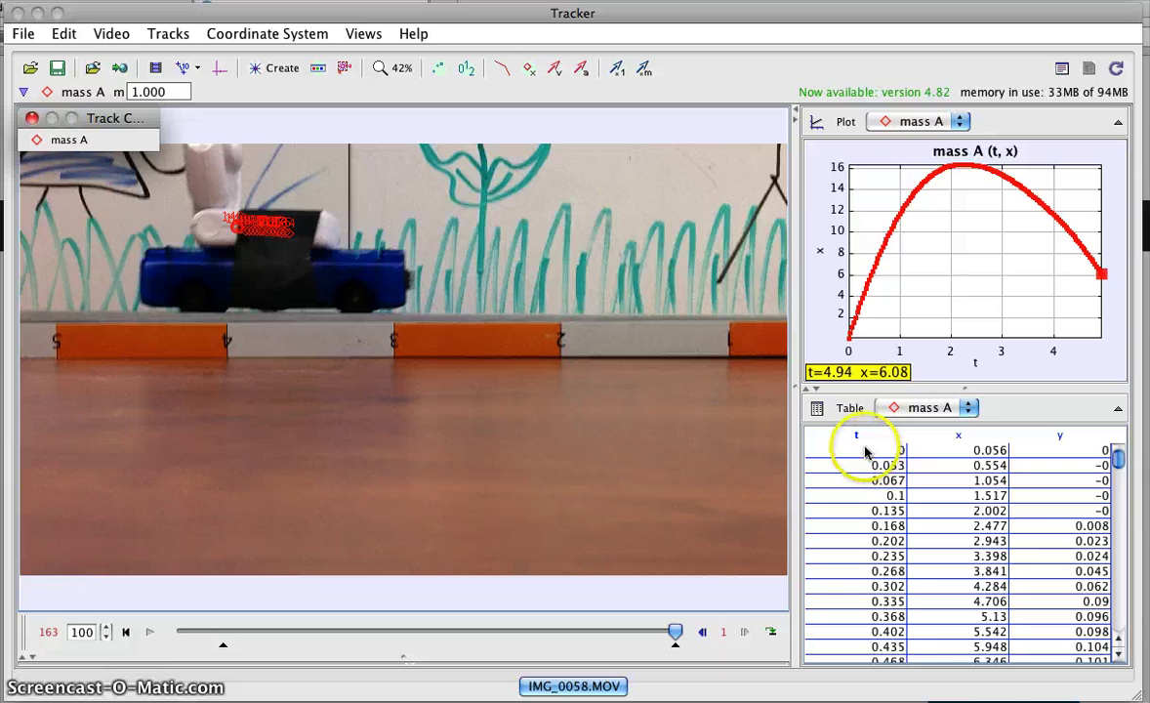
Copy the t and x values of mass A from the data table, from t = 0 through t = 4.873.
{"action": "left_click_drag", "start_coordinate": [834, 454], "coordinate": [950, 697]}
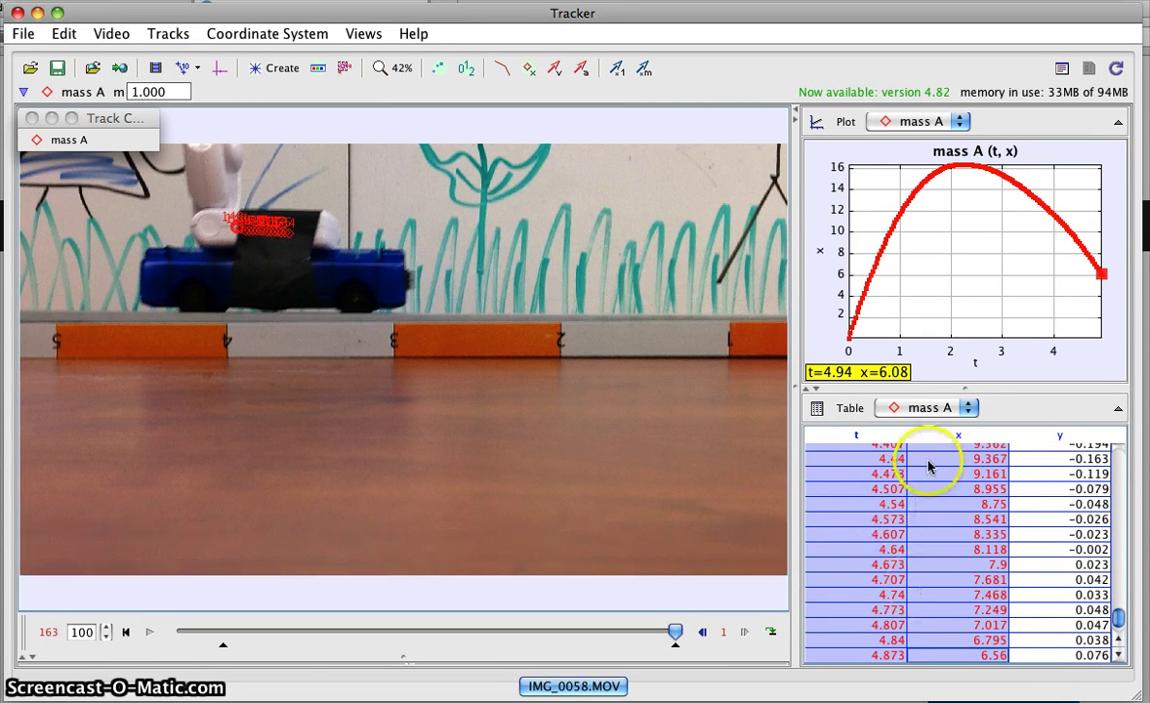
{"action": "left_click", "coordinate": [965, 499]}
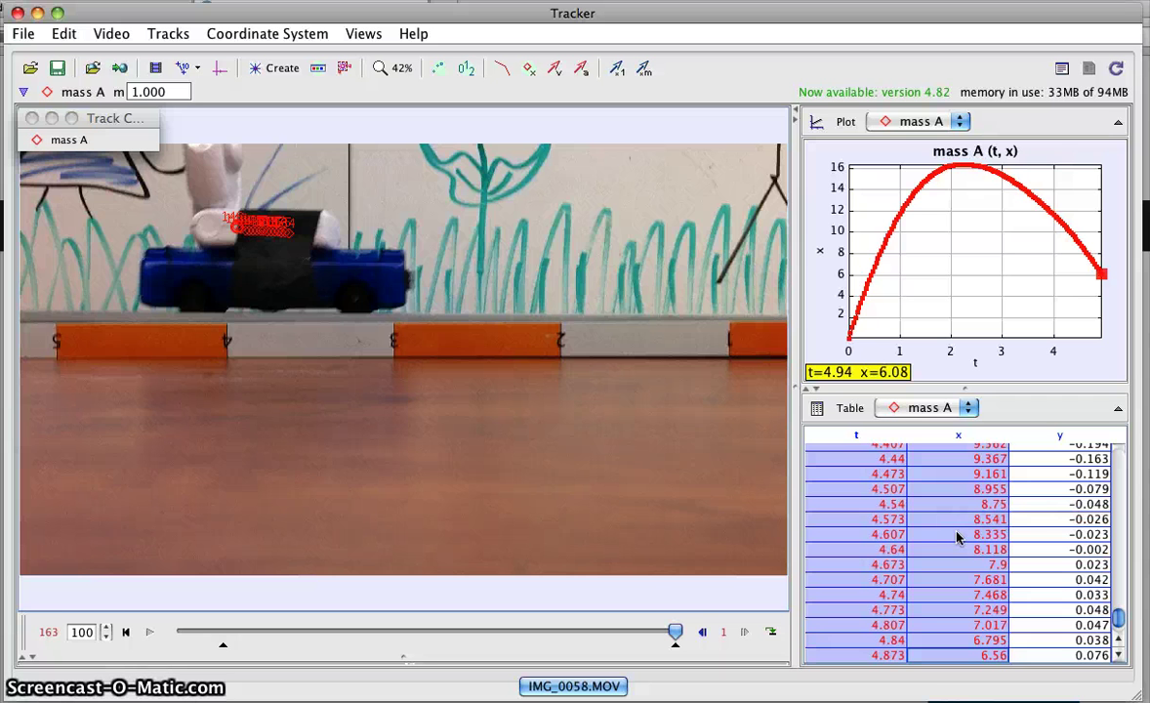
{"action": "left_click", "coordinate": [931, 516]}
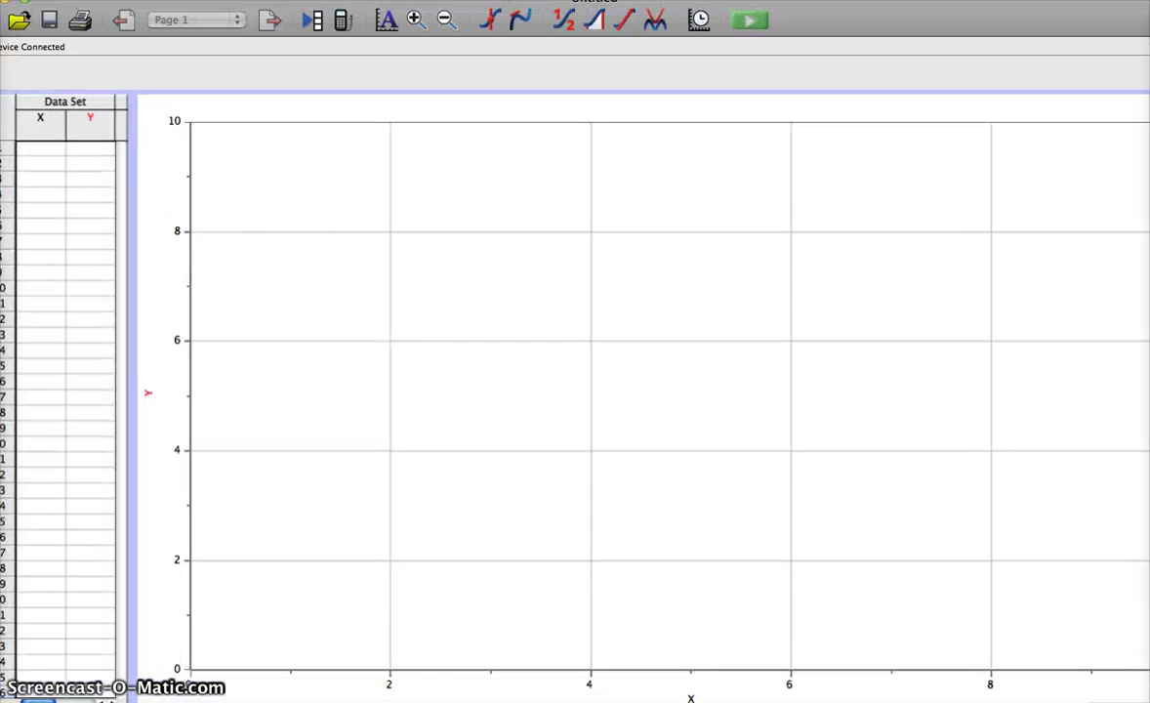
Switch to the blank Logger Pro document and resize and reposition its window so the whole data table and graph fit on screen.
{"action": "left_click", "coordinate": [967, 489]}
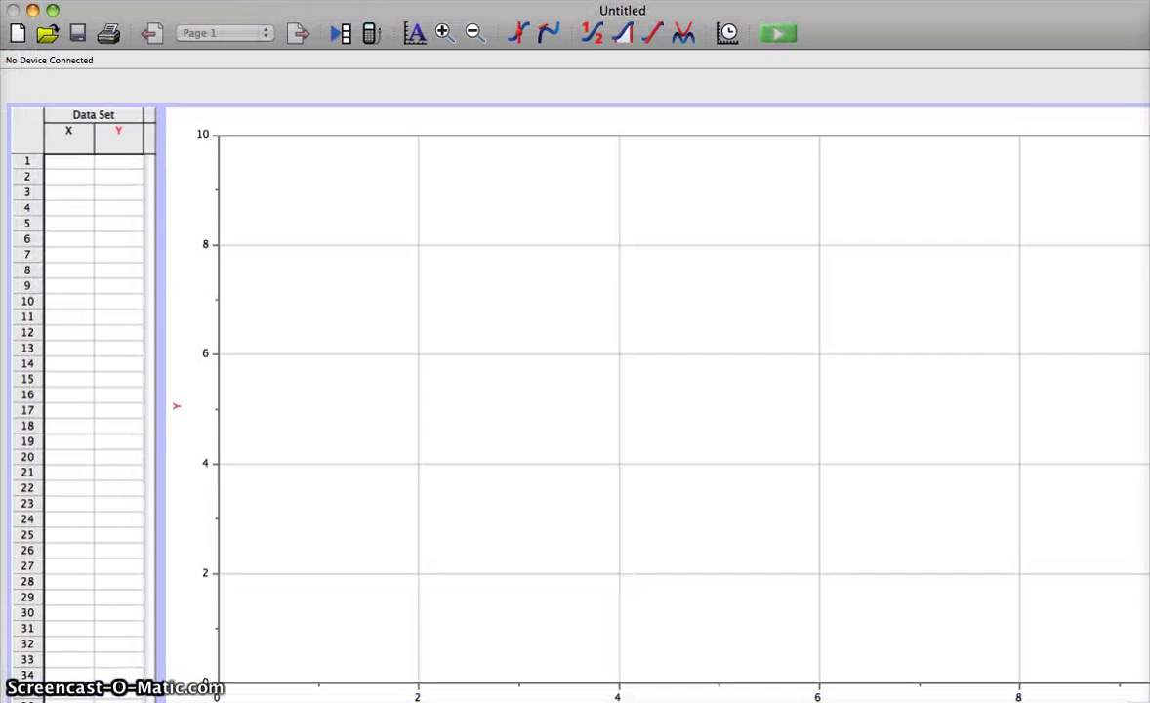
{"action": "left_click", "coordinate": [1099, 105]}
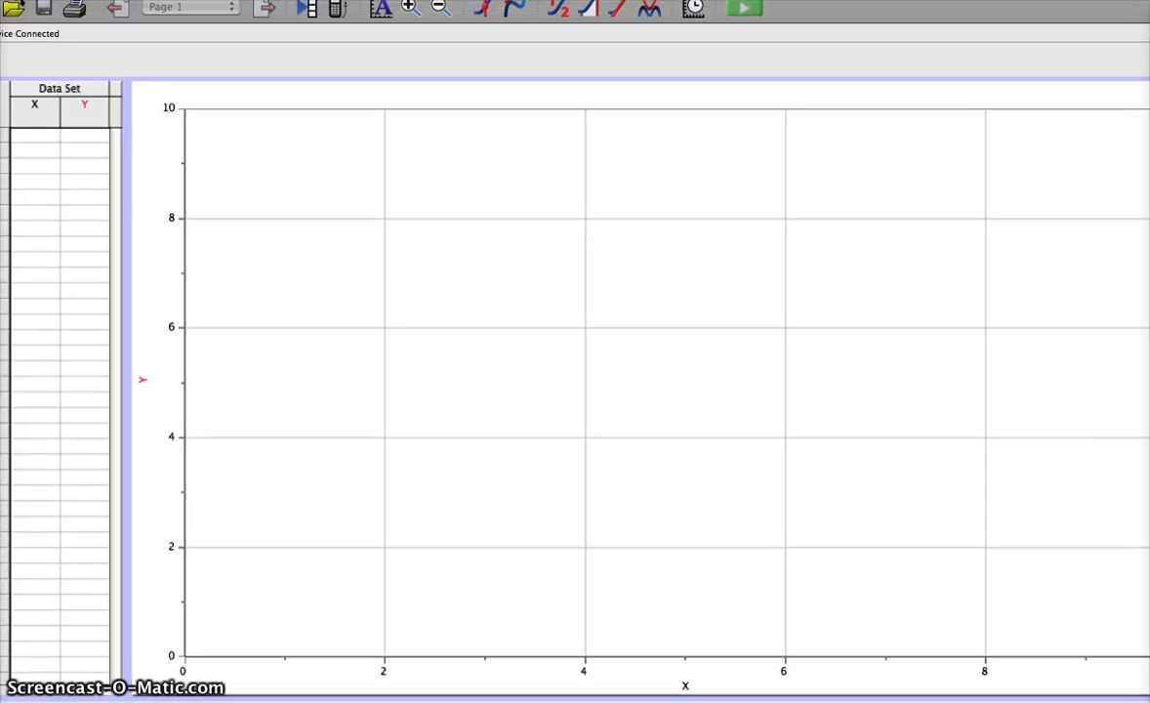
{"action": "left_click", "coordinate": [1141, 696]}
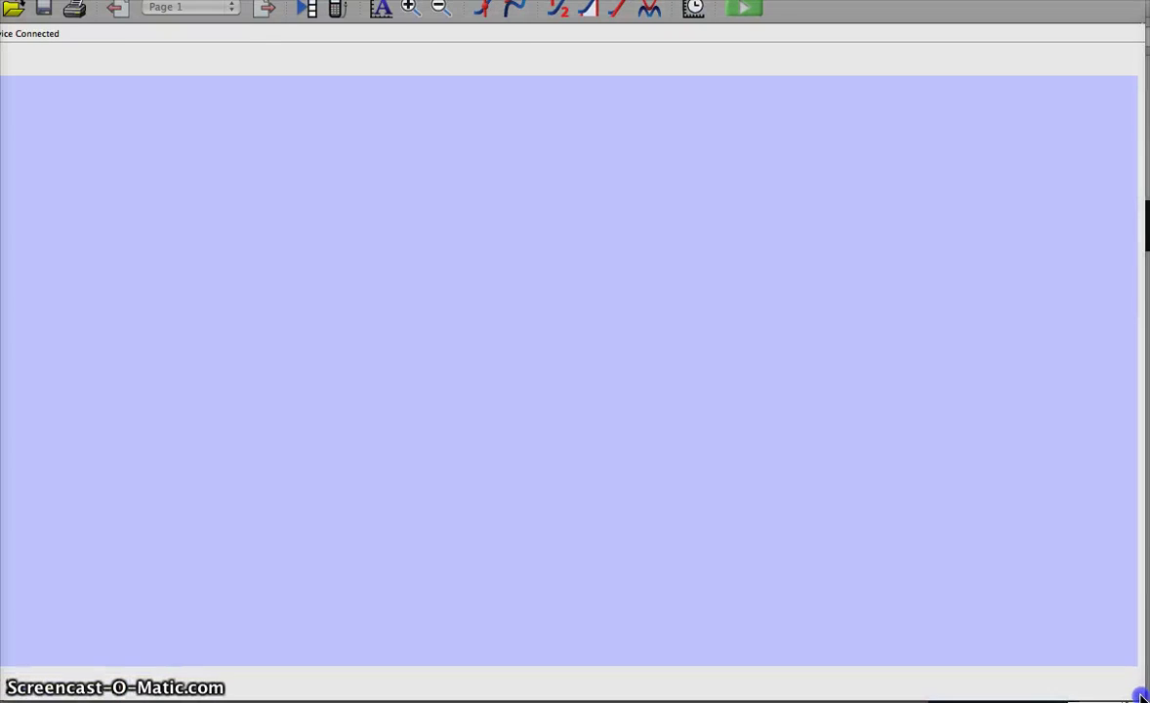
{"action": "left_click_drag", "start_coordinate": [1141, 696], "coordinate": [1128, 664]}
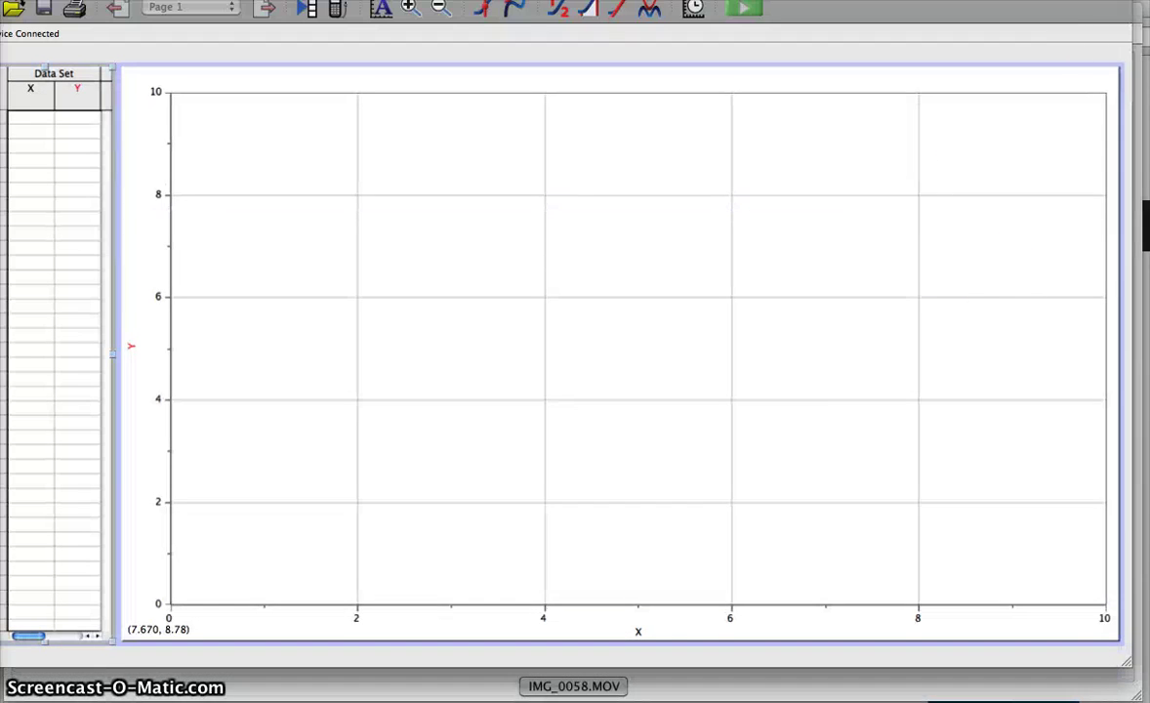
{"action": "left_click_drag", "start_coordinate": [870, 0], "coordinate": [904, 21]}
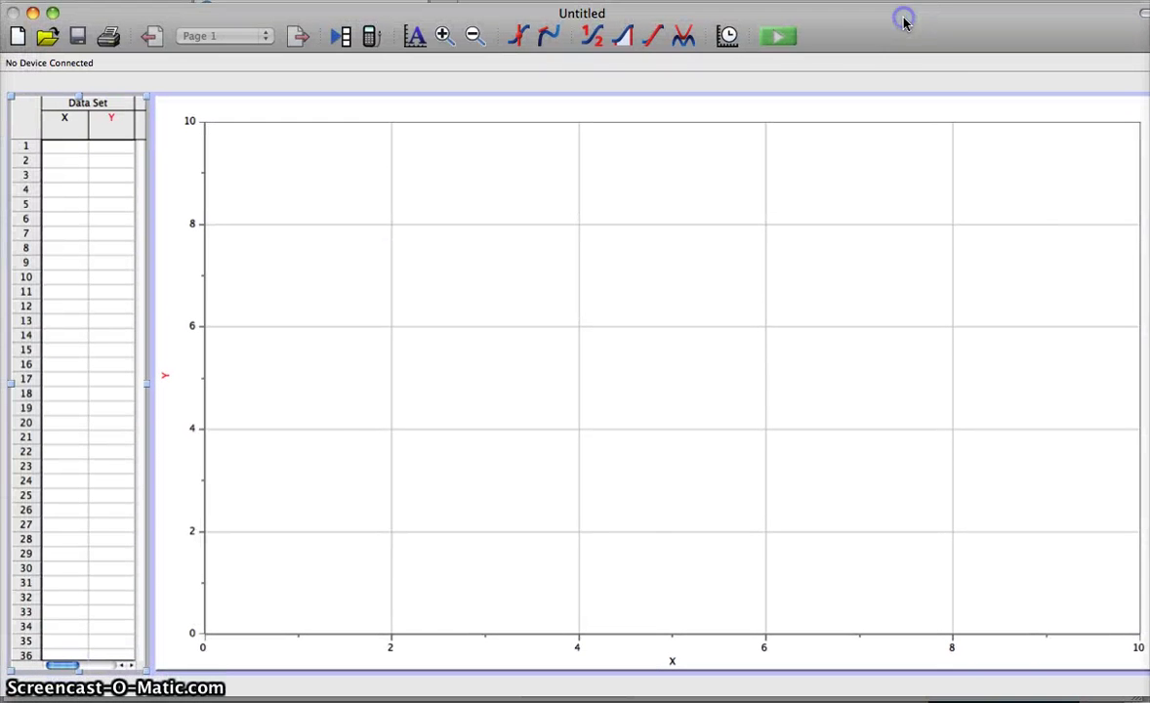
{"action": "left_click_drag", "start_coordinate": [1143, 695], "coordinate": [1133, 690]}
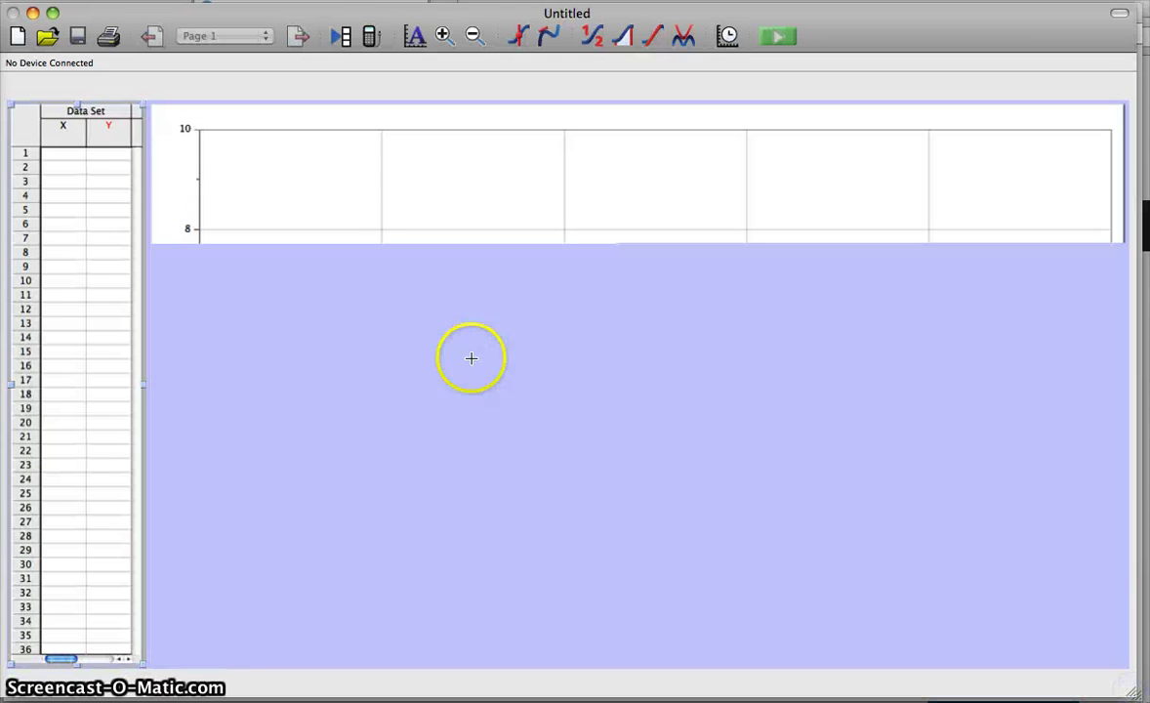
Paste the copied data starting in the first row of the X column and autoscale the graph.
{"action": "left_click_drag", "start_coordinate": [66, 159], "coordinate": [69, 157]}
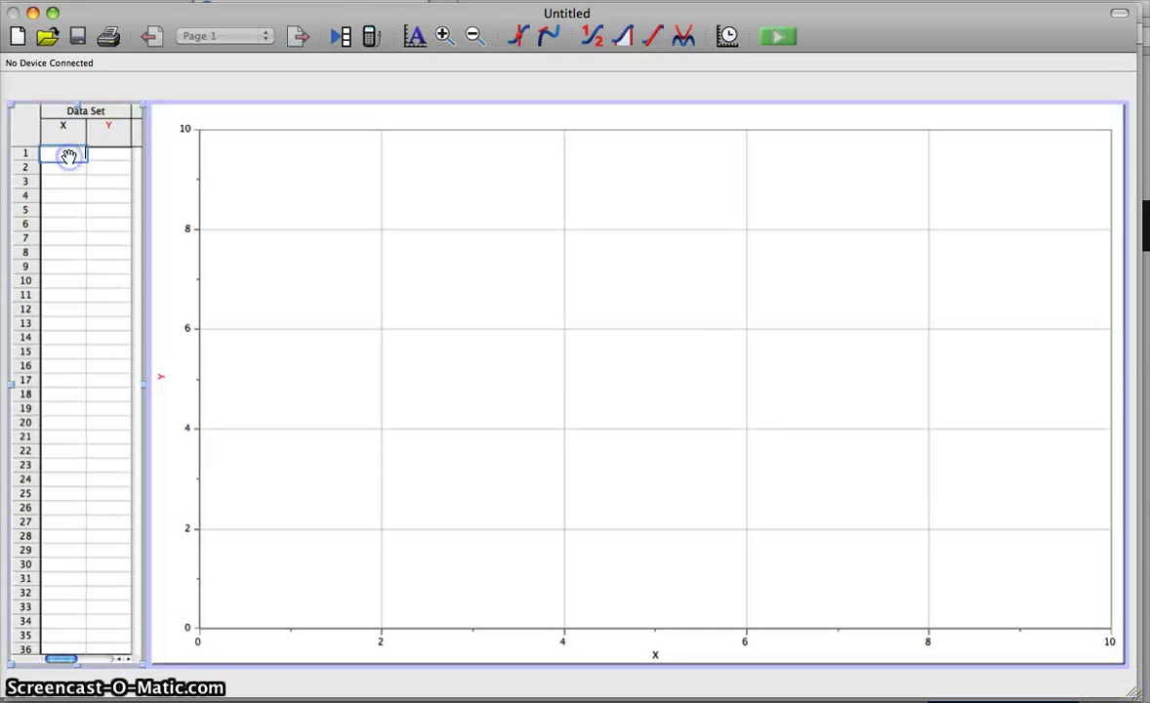
{"action": "left_click", "coordinate": [67, 161]}
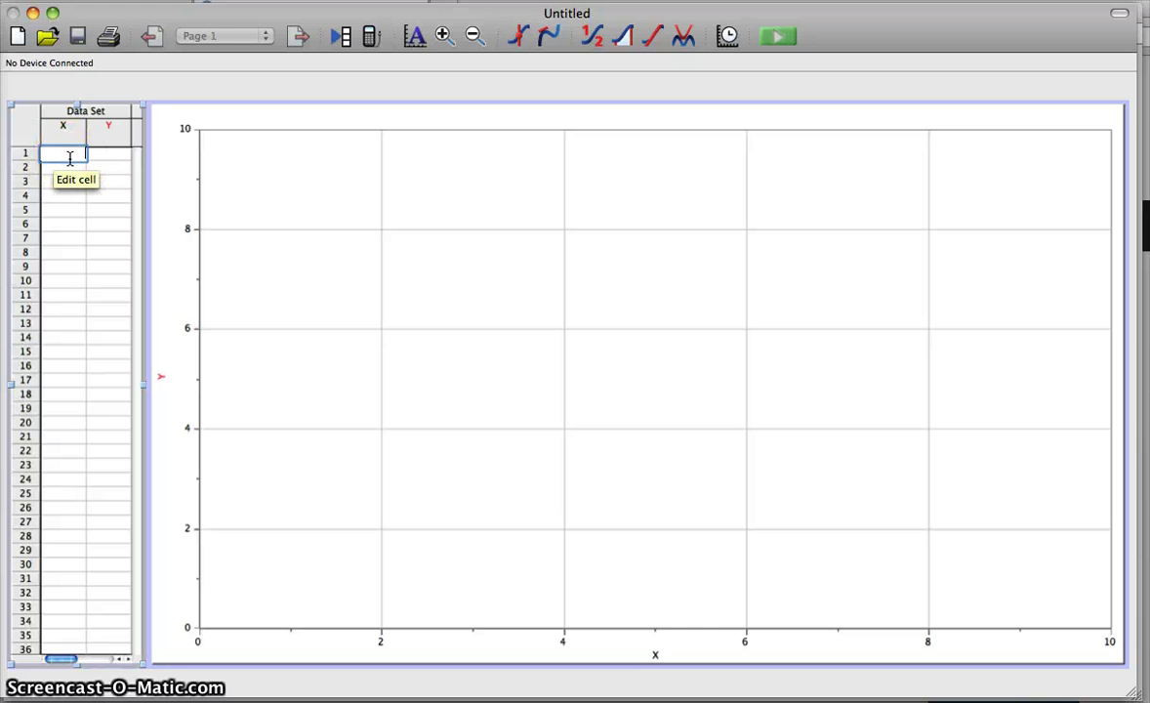
{"action": "key", "text": "super+v"}
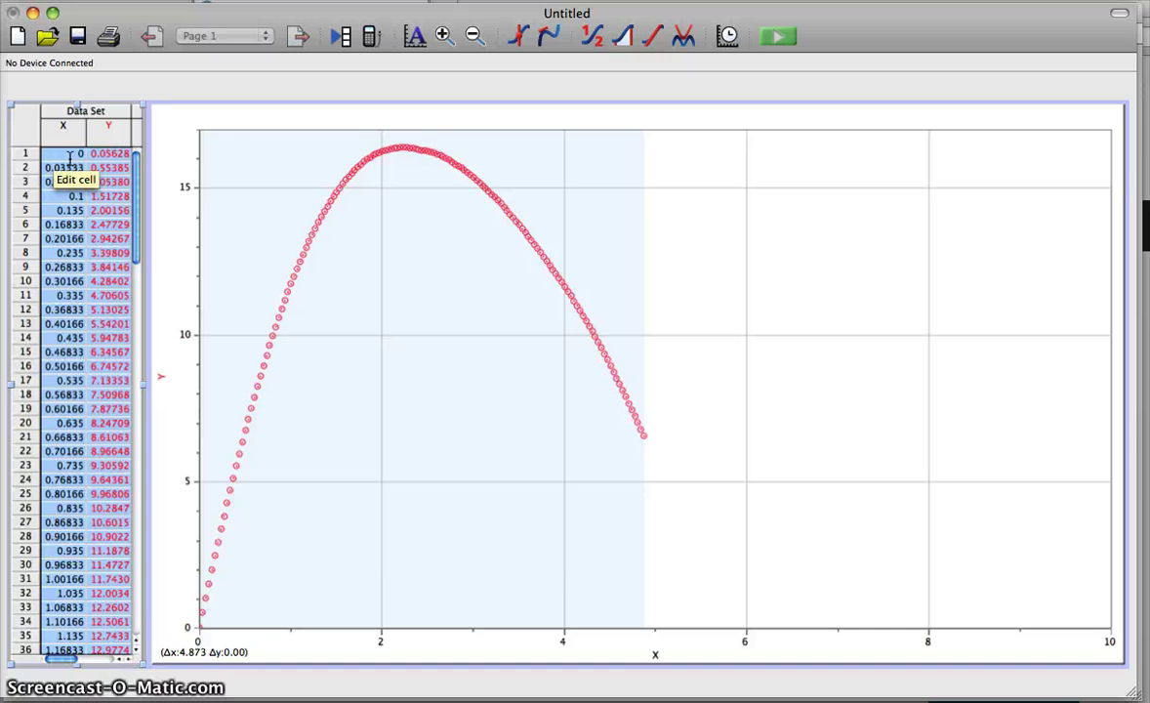
{"action": "left_click", "coordinate": [417, 39]}
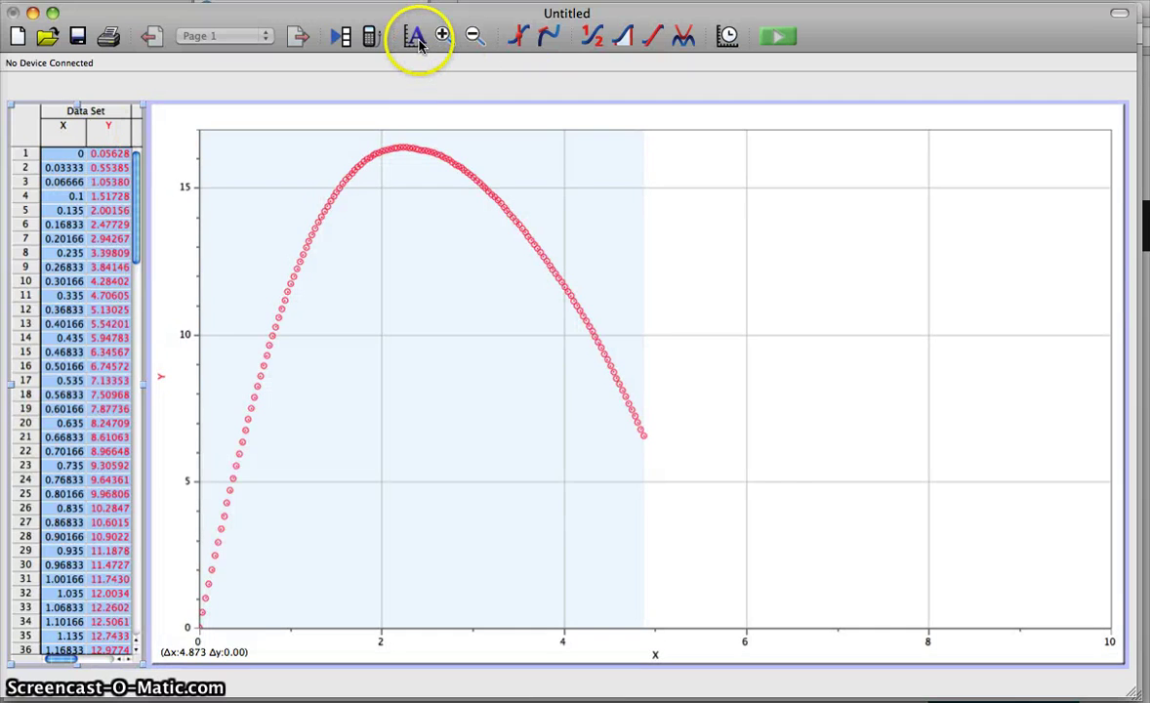
{"action": "left_click", "coordinate": [418, 39]}
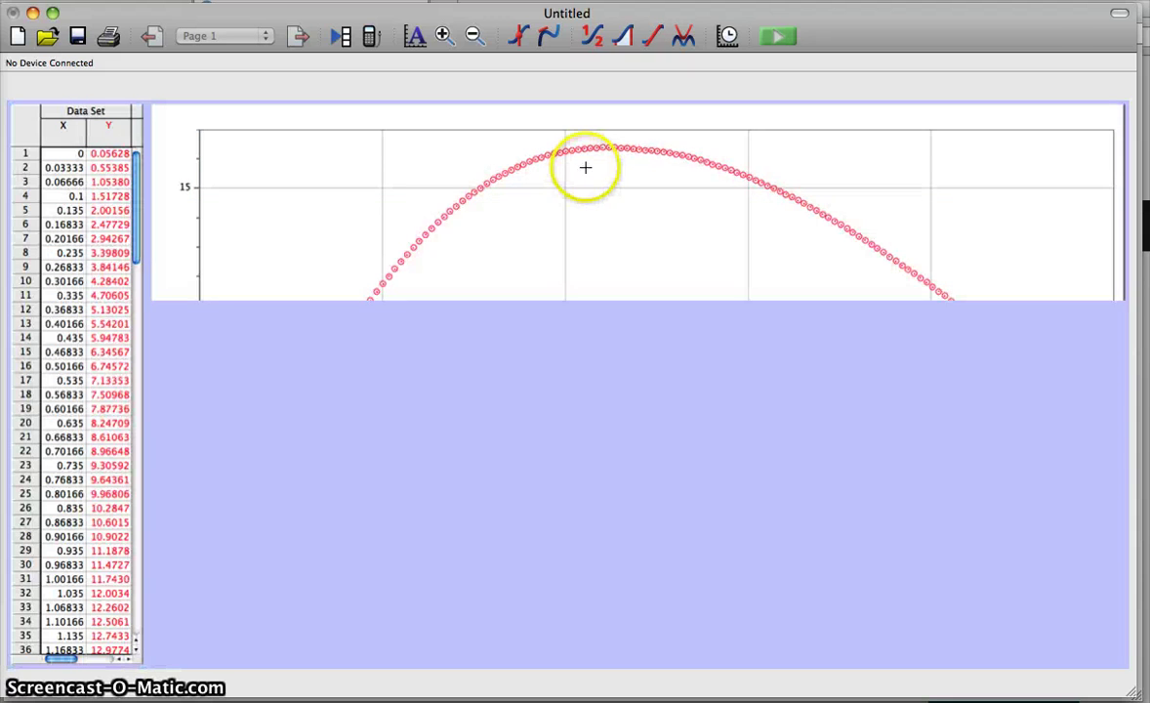
Examine the plotted curve, highlighting its falling stretch from about 2.2 to 4.7 on the X axis, and clear the selection.
{"action": "left_click_drag", "start_coordinate": [586, 171], "coordinate": [193, 204]}
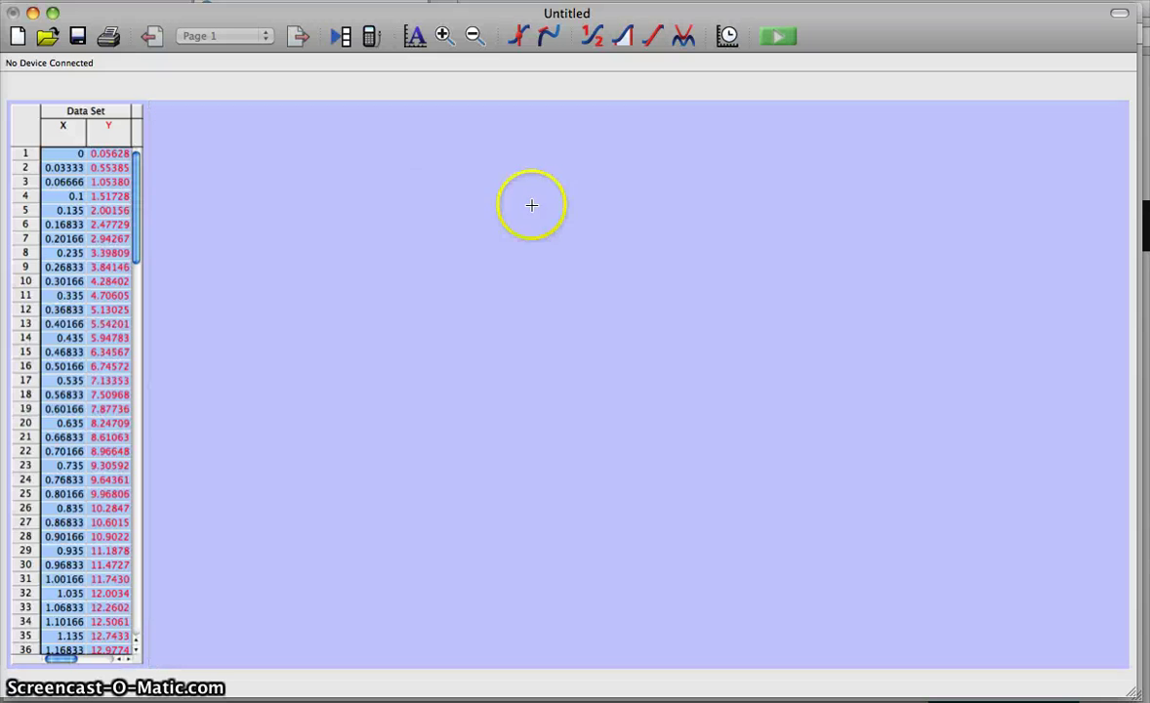
{"action": "left_click_drag", "start_coordinate": [531, 203], "coordinate": [1063, 273]}
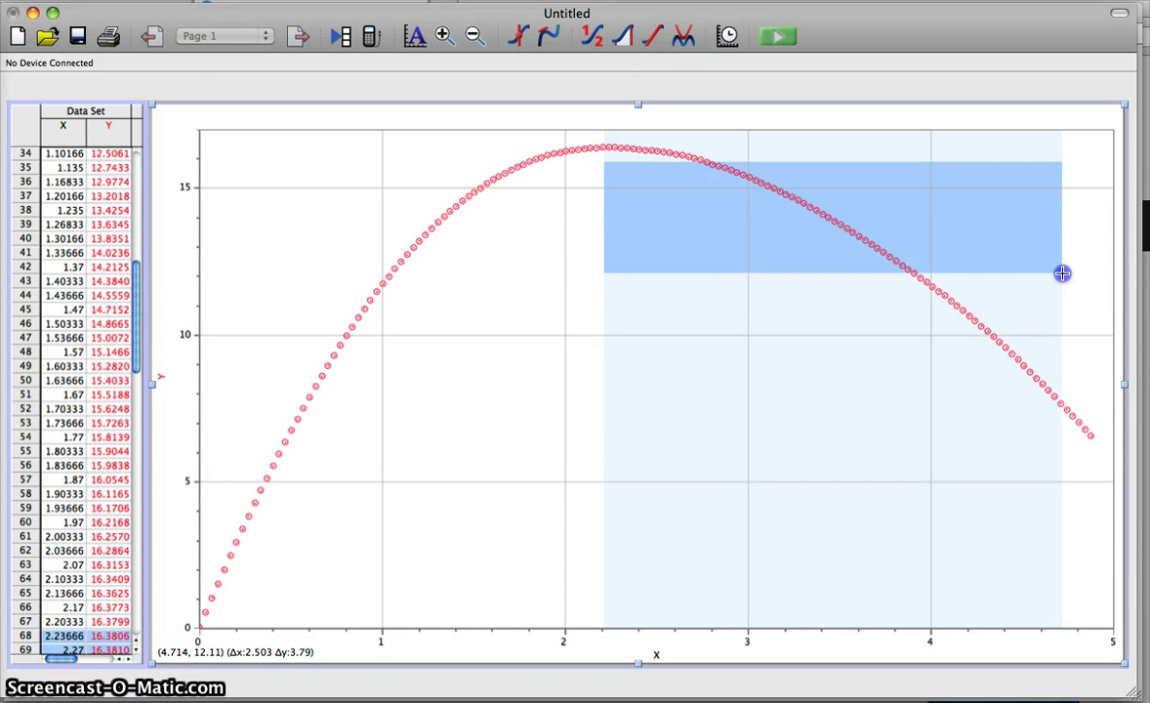
{"action": "left_click_drag", "start_coordinate": [1063, 274], "coordinate": [1063, 274]}
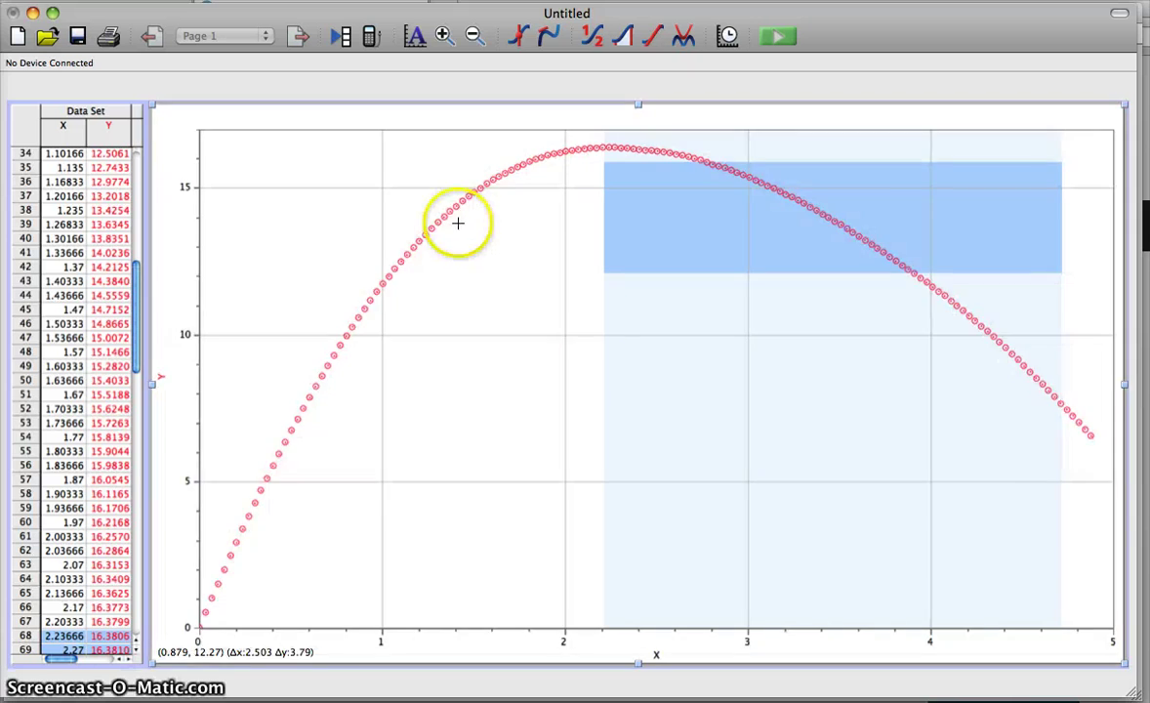
{"action": "left_click", "coordinate": [552, 246]}
{"action": "left_click", "coordinate": [950, 391]}
{"action": "left_click", "coordinate": [564, 367]}
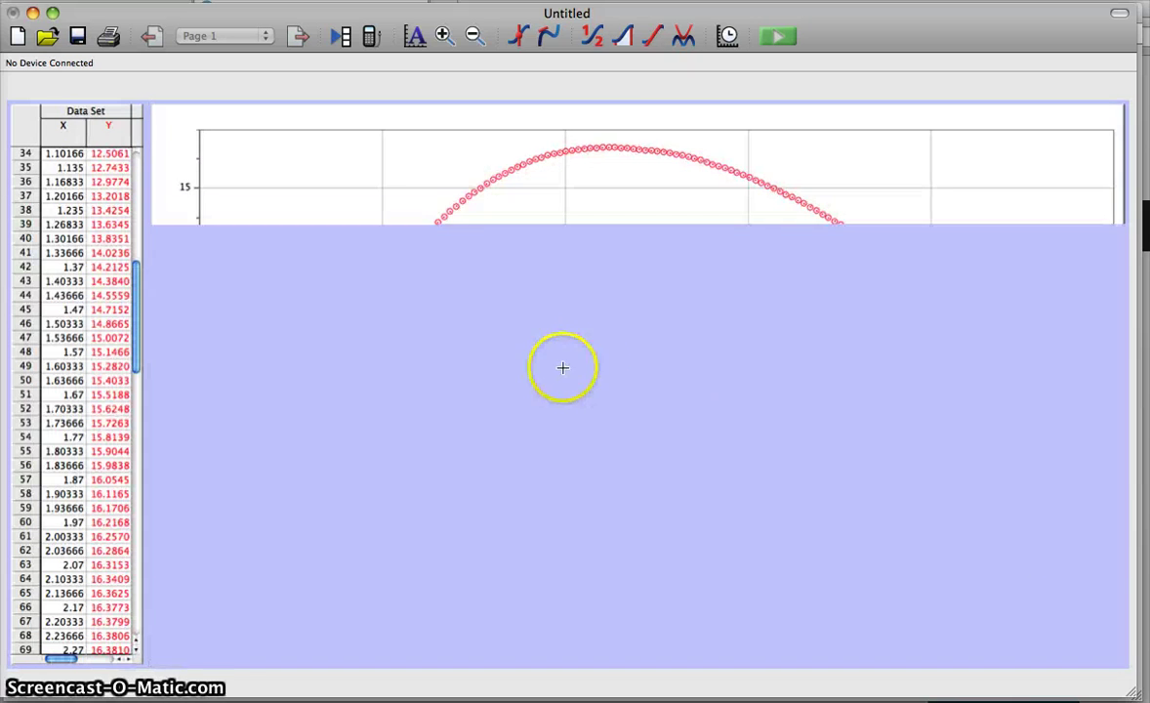
{"action": "left_click", "coordinate": [310, 257]}
{"action": "left_click", "coordinate": [114, 174]}
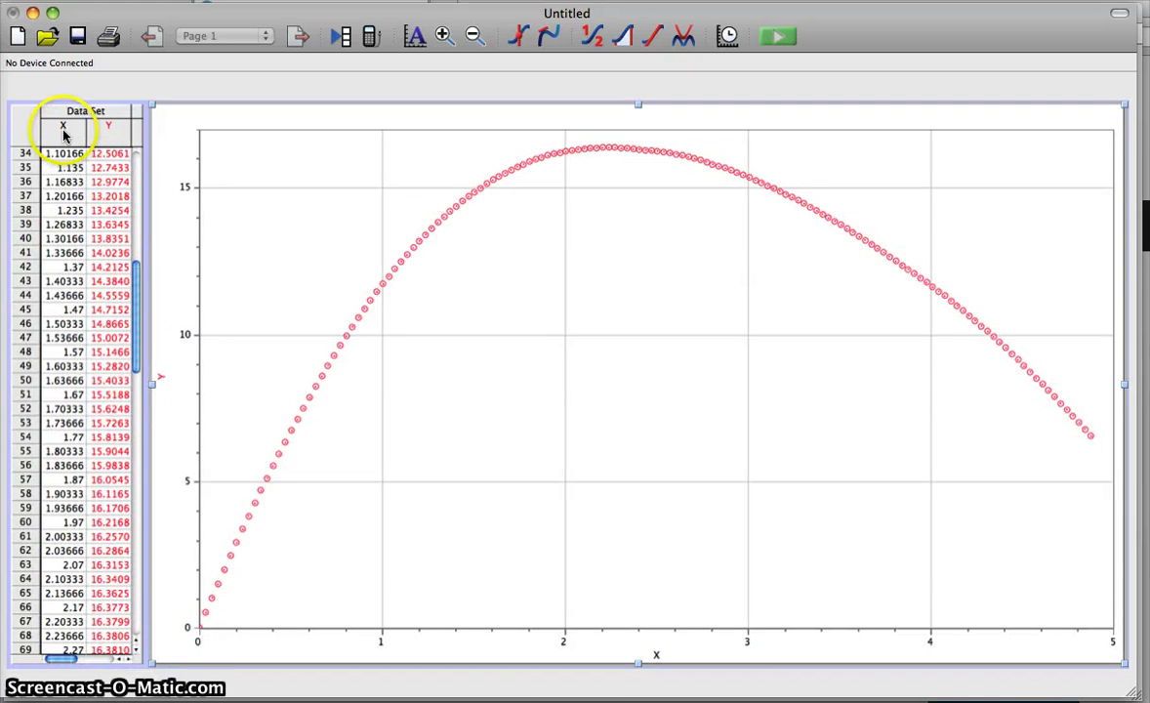
Rename the X column as time, with the short name t and the units seconds.
{"action": "left_click_drag", "start_coordinate": [138, 311], "coordinate": [145, 141]}
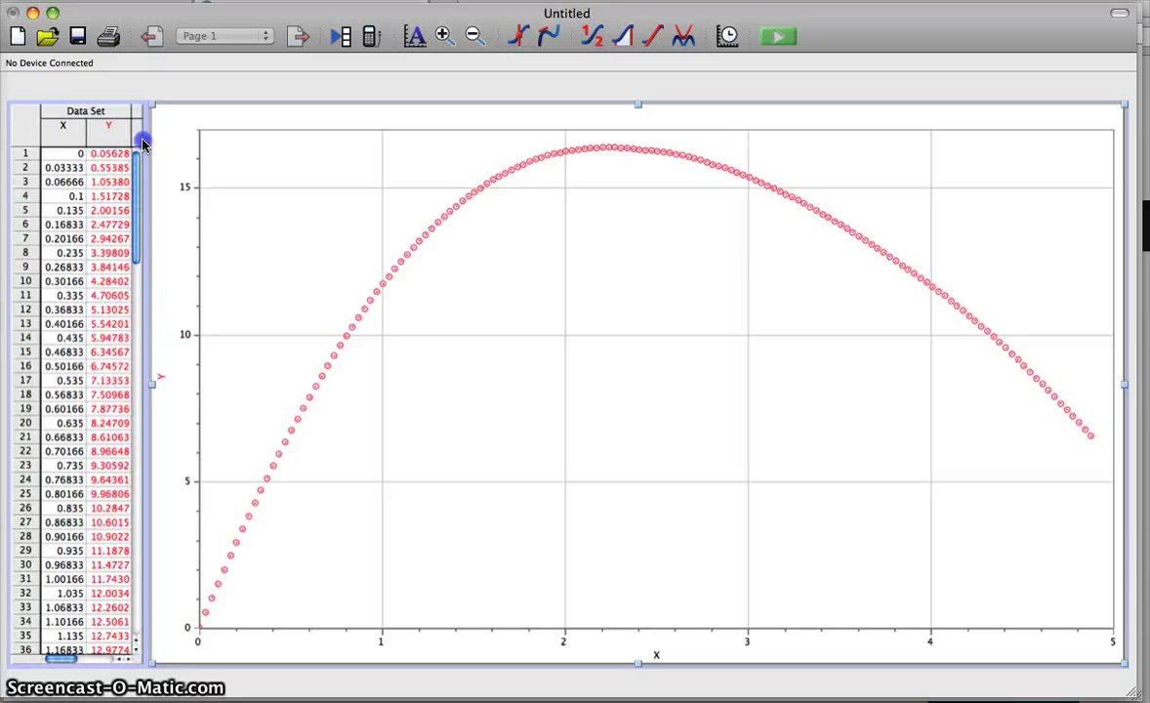
{"action": "double_click", "coordinate": [61, 127]}
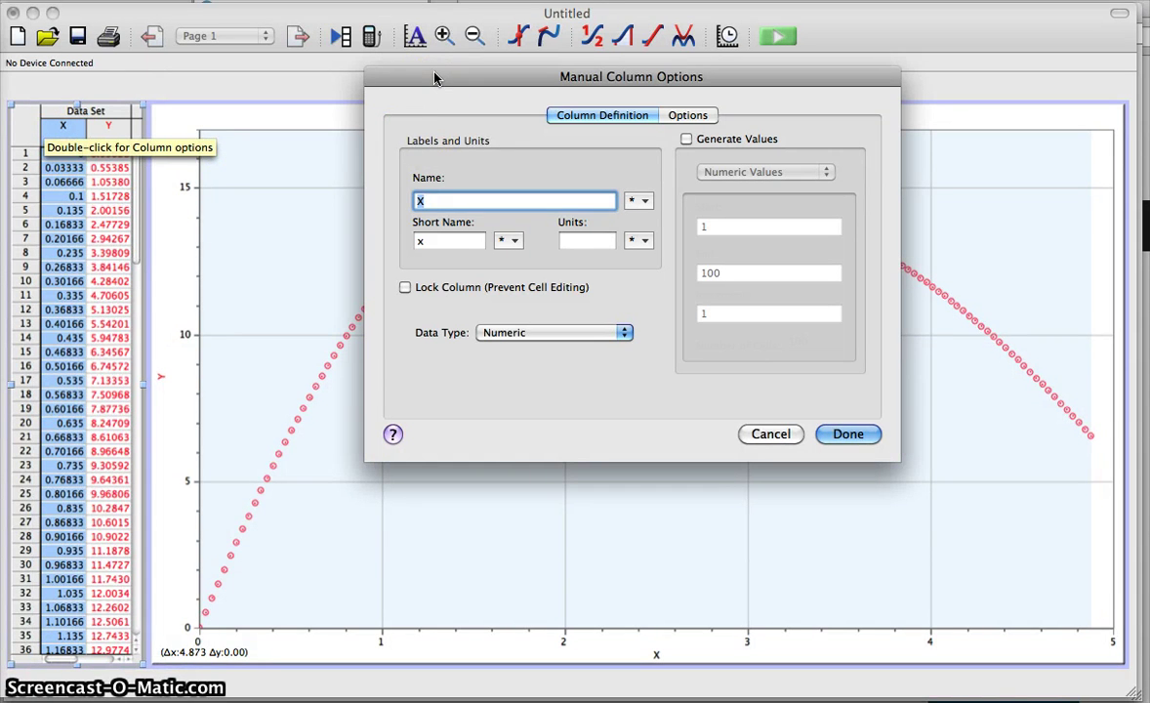
{"action": "type", "text": "time"}
{"action": "key", "text": "Tab"}
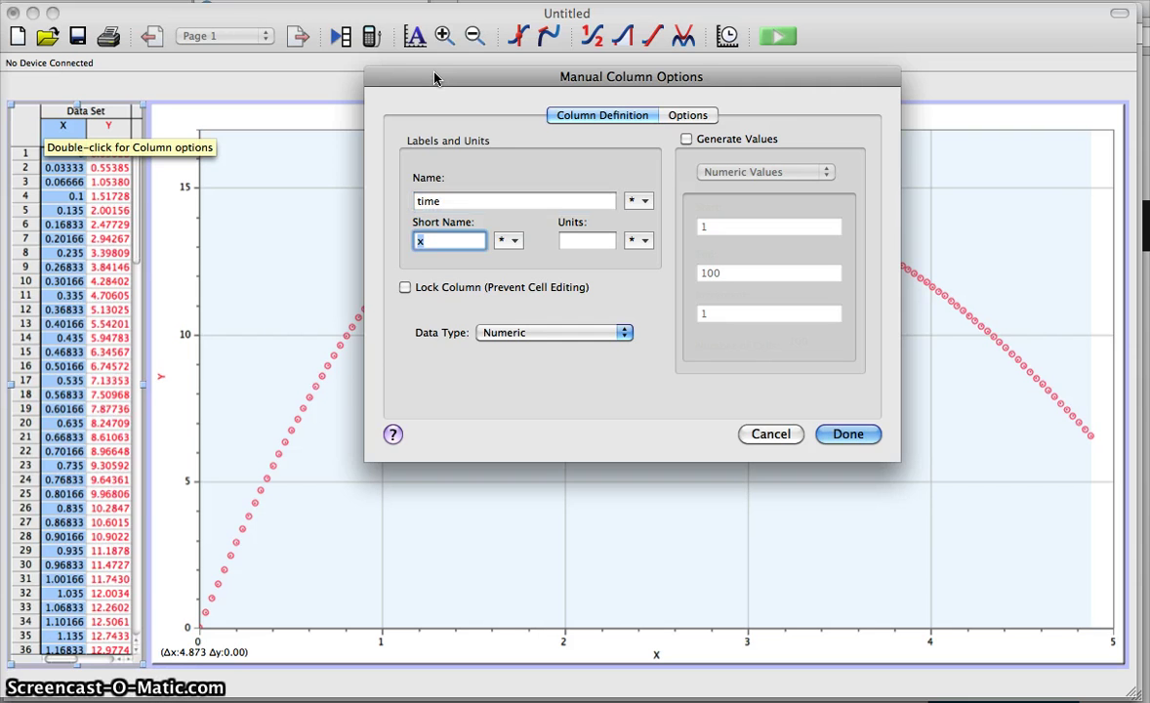
{"action": "type", "text": "t"}
{"action": "key", "text": "Tab"}
{"action": "type", "text": "seco"}
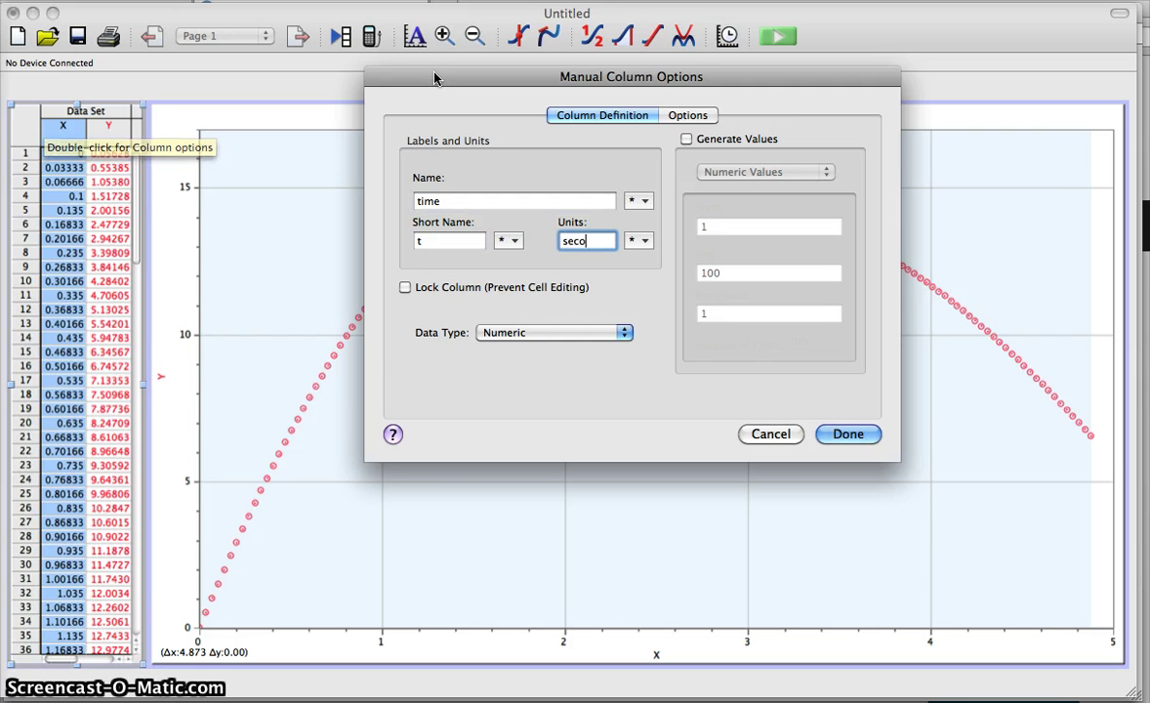
{"action": "type", "text": "nds"}
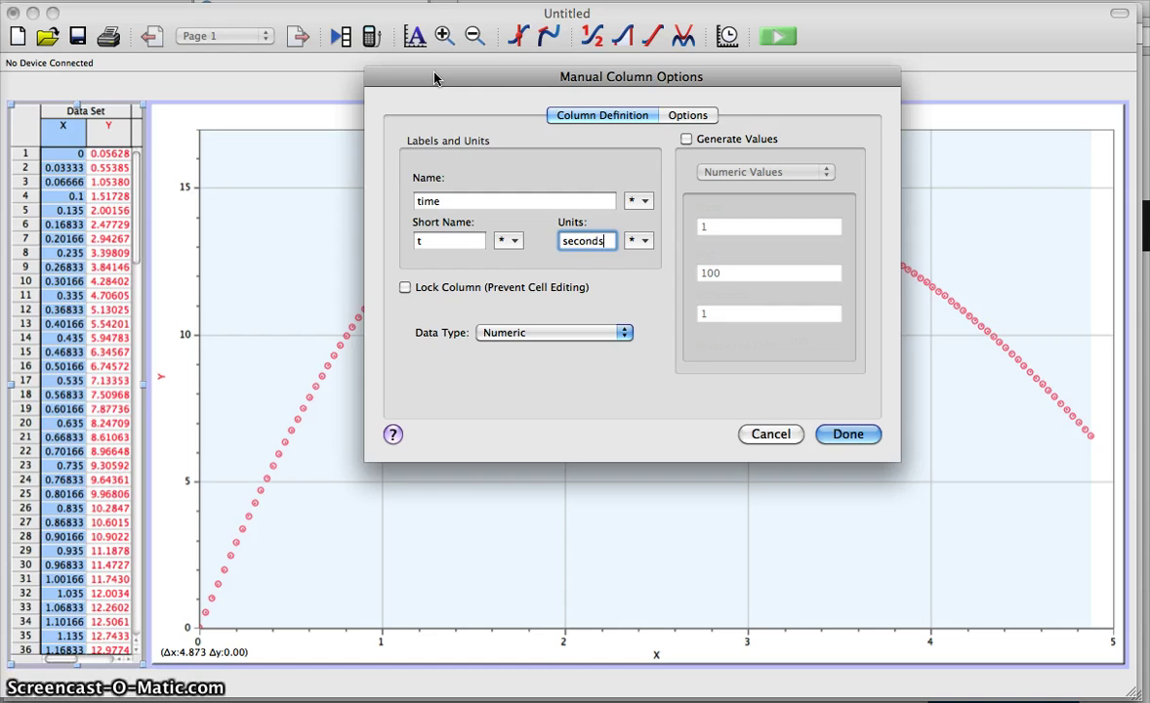
{"action": "key", "text": "Return"}
{"action": "left_click", "coordinate": [331, 54]}
{"action": "left_click", "coordinate": [122, 97]}
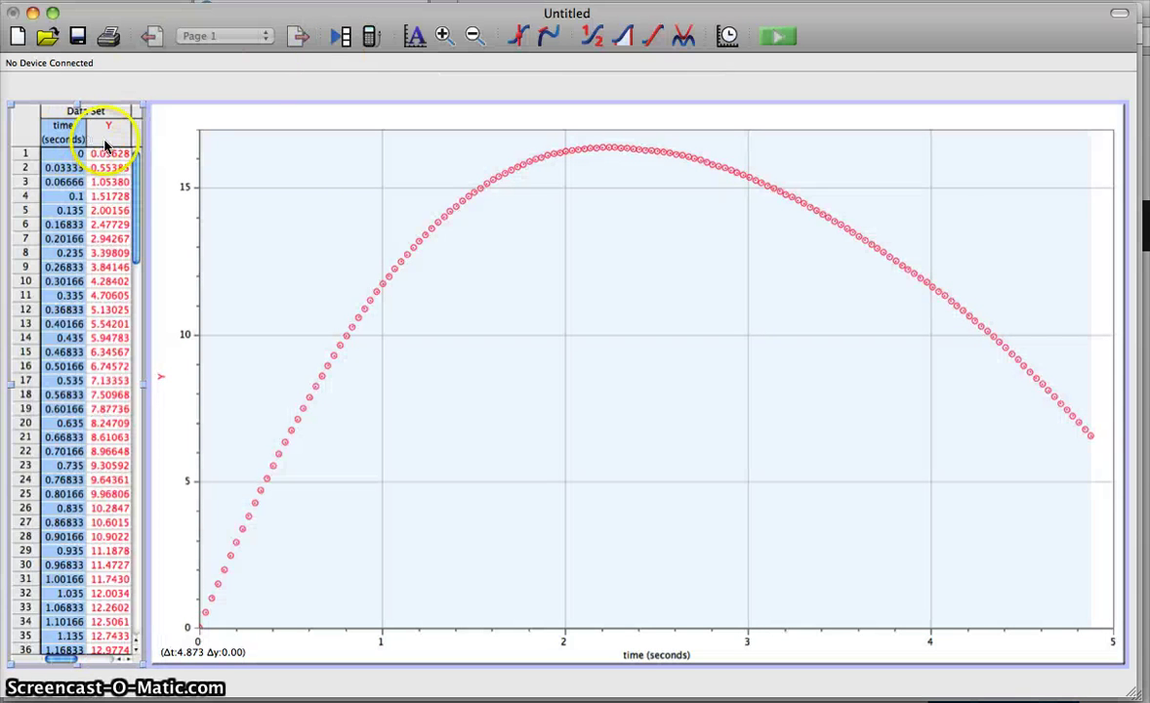
Rename the Y column as position, with the short name x and the units centimeters.
{"action": "double_click", "coordinate": [108, 137]}
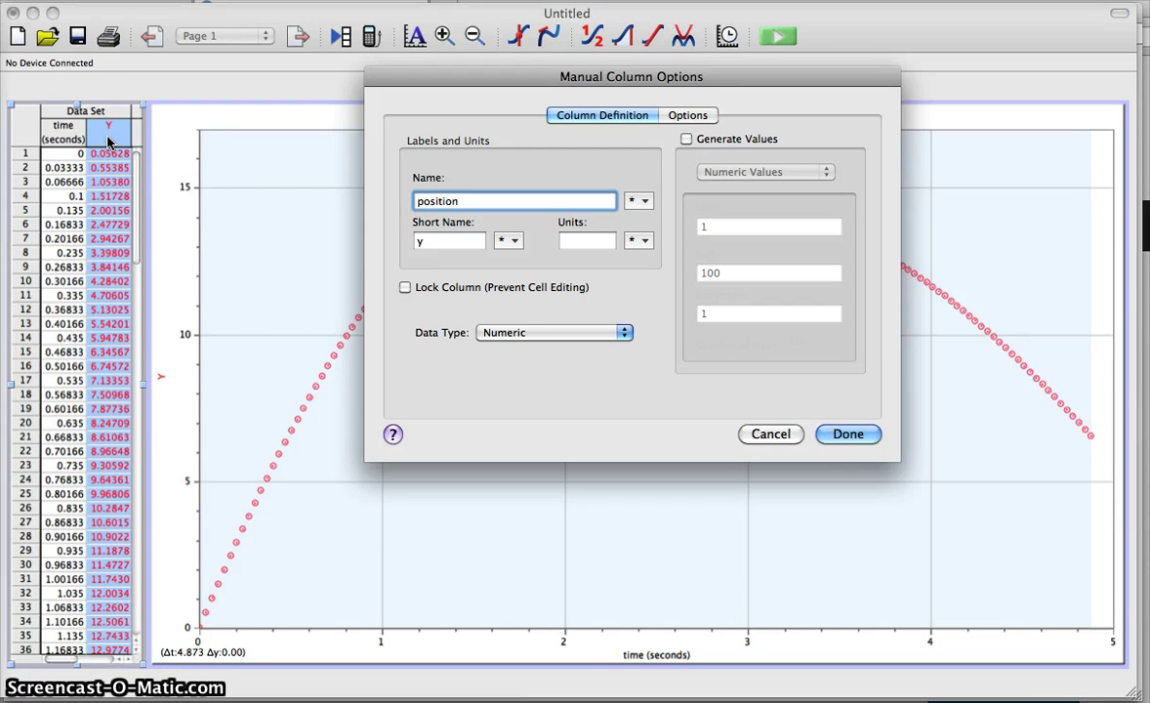
{"action": "key", "text": "Tab"}
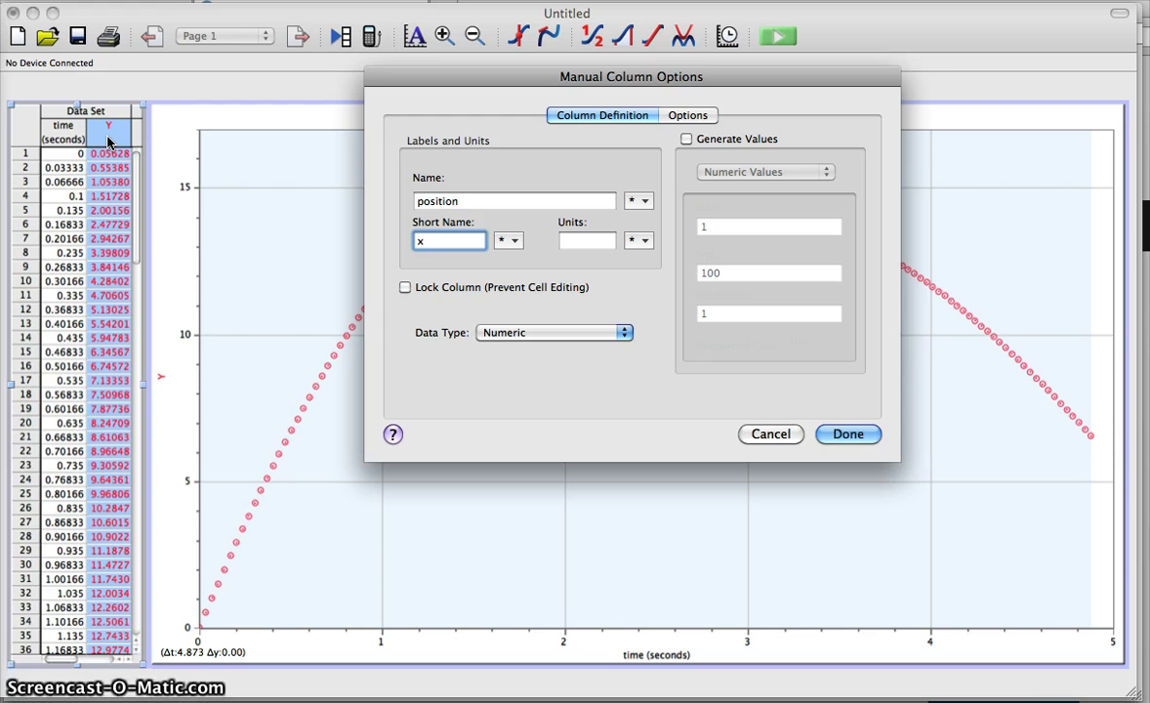
{"action": "key", "text": "Tab"}
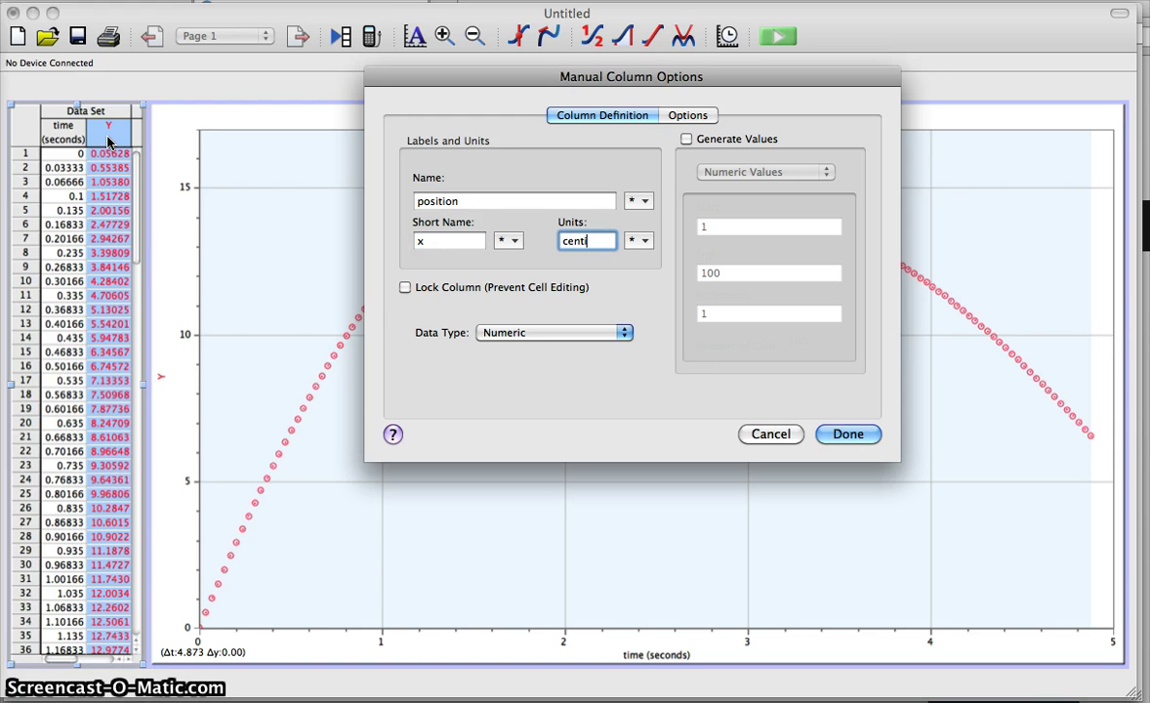
{"action": "type", "text": "centimeters"}
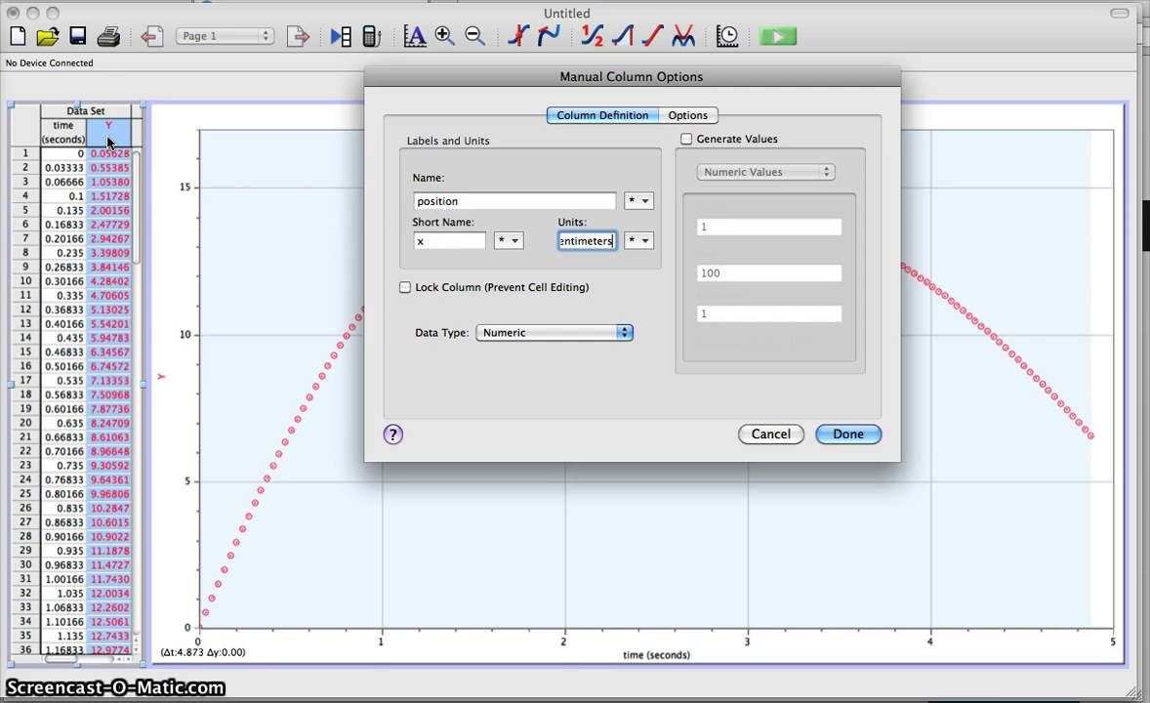
{"action": "key", "text": "Return"}
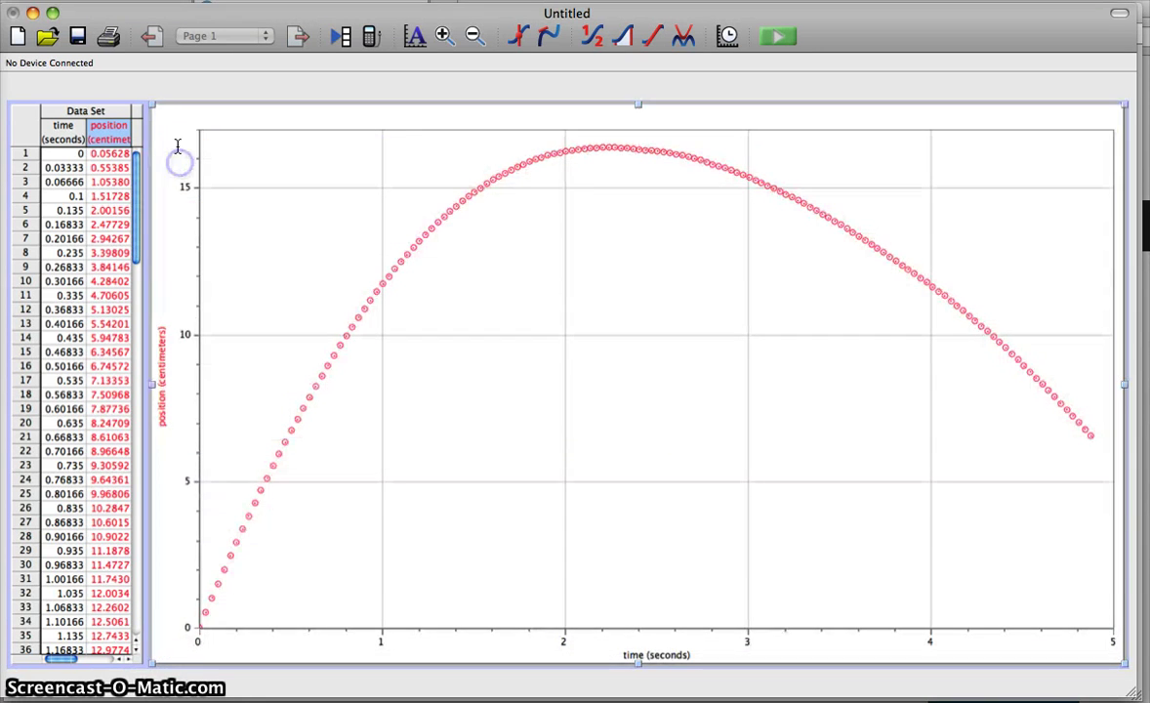
Add a second position-time graph and arrange the page so both graphs are stacked beside the data table.
{"action": "left_click", "coordinate": [178, 139]}
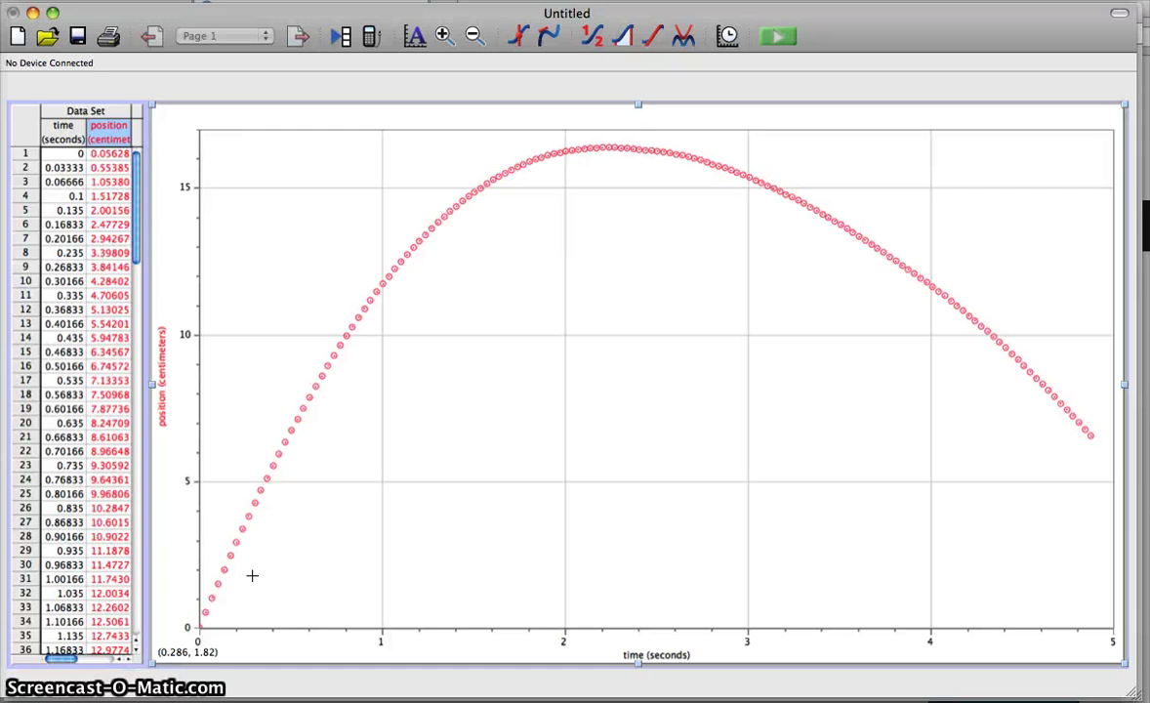
{"action": "left_click_drag", "start_coordinate": [251, 576], "coordinate": [471, 13]}
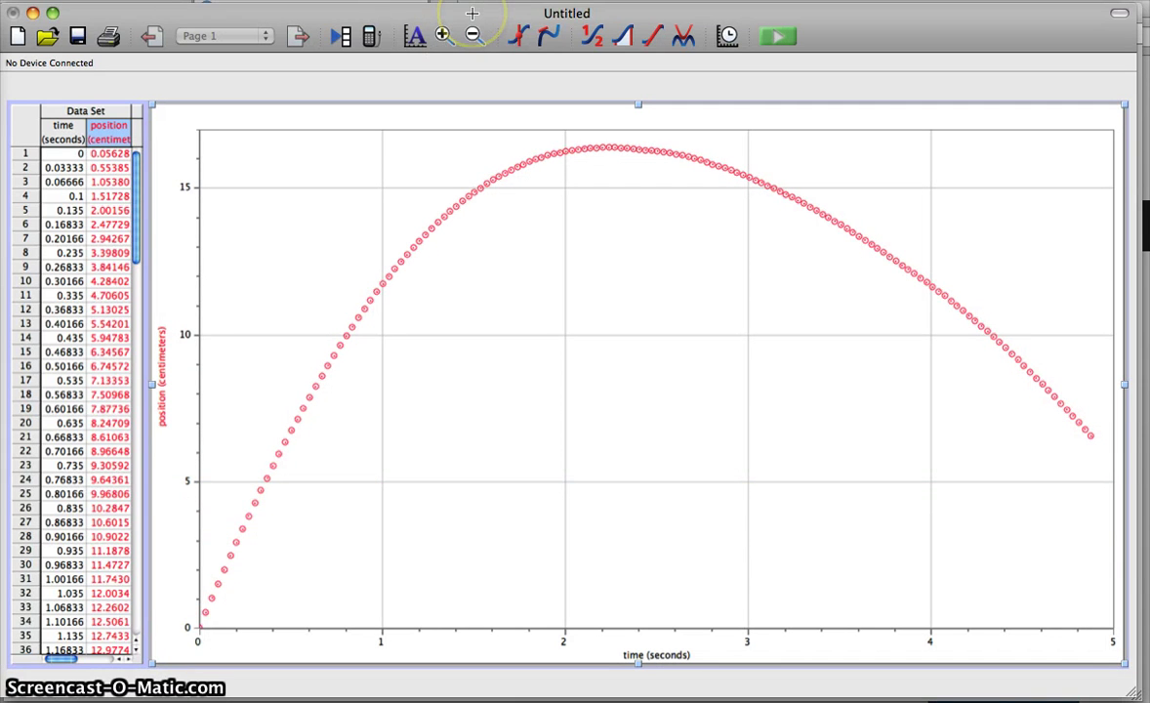
{"action": "left_click", "coordinate": [517, 0]}
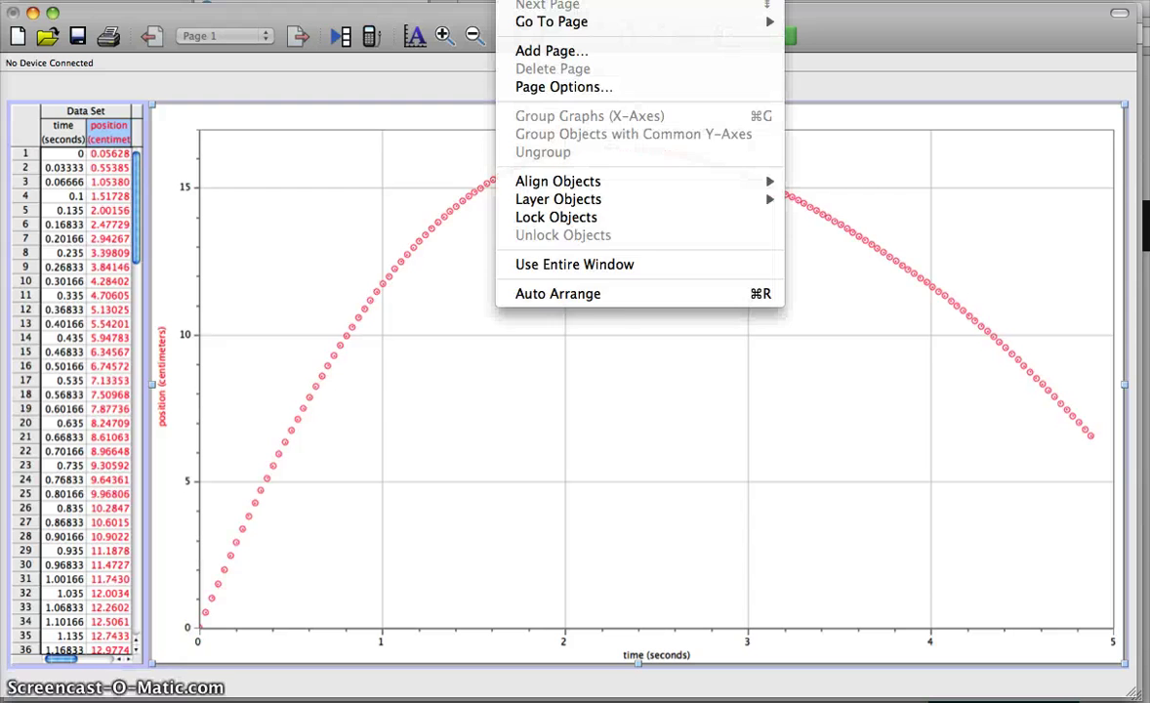
{"action": "left_click", "coordinate": [329, 177]}
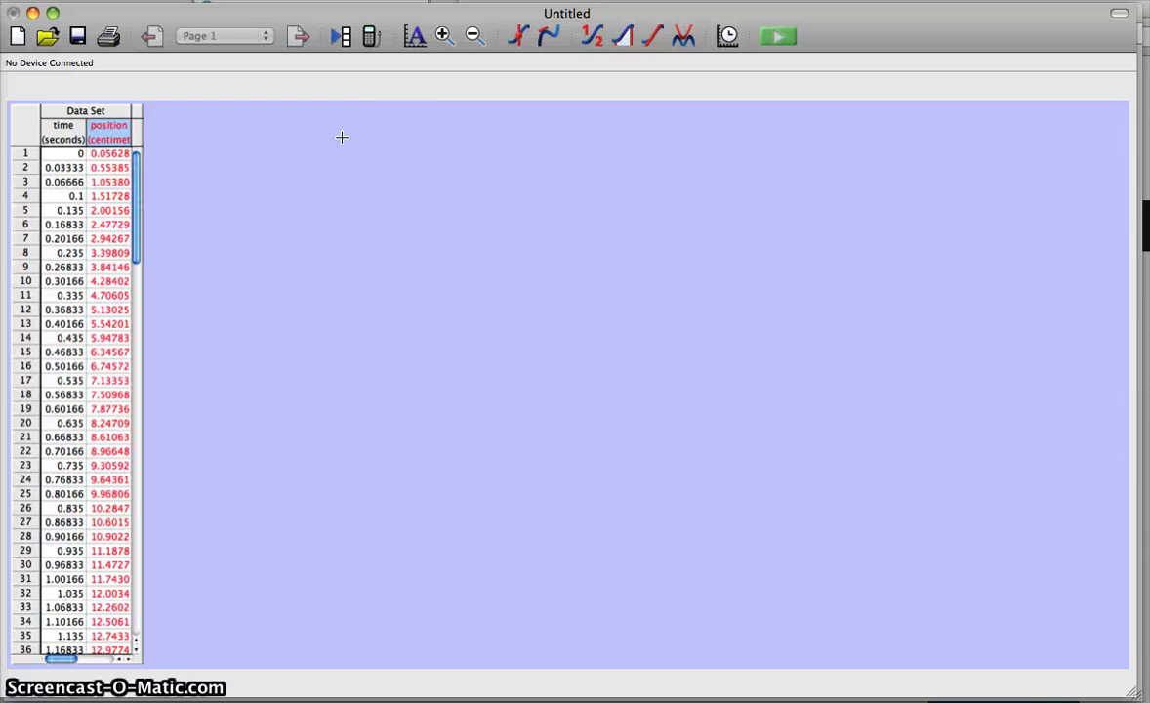
{"action": "left_click", "coordinate": [476, 36]}
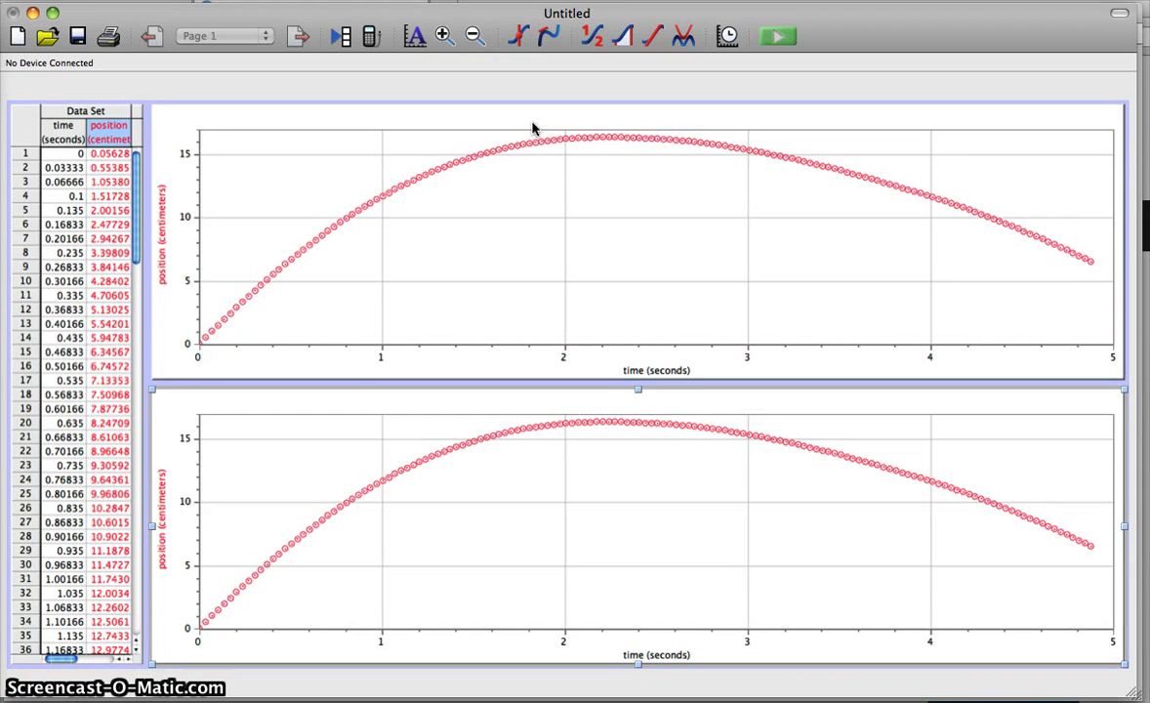
Narrow both graphs from their left edges to leave matching room beside the data table.
{"action": "left_click", "coordinate": [140, 354]}
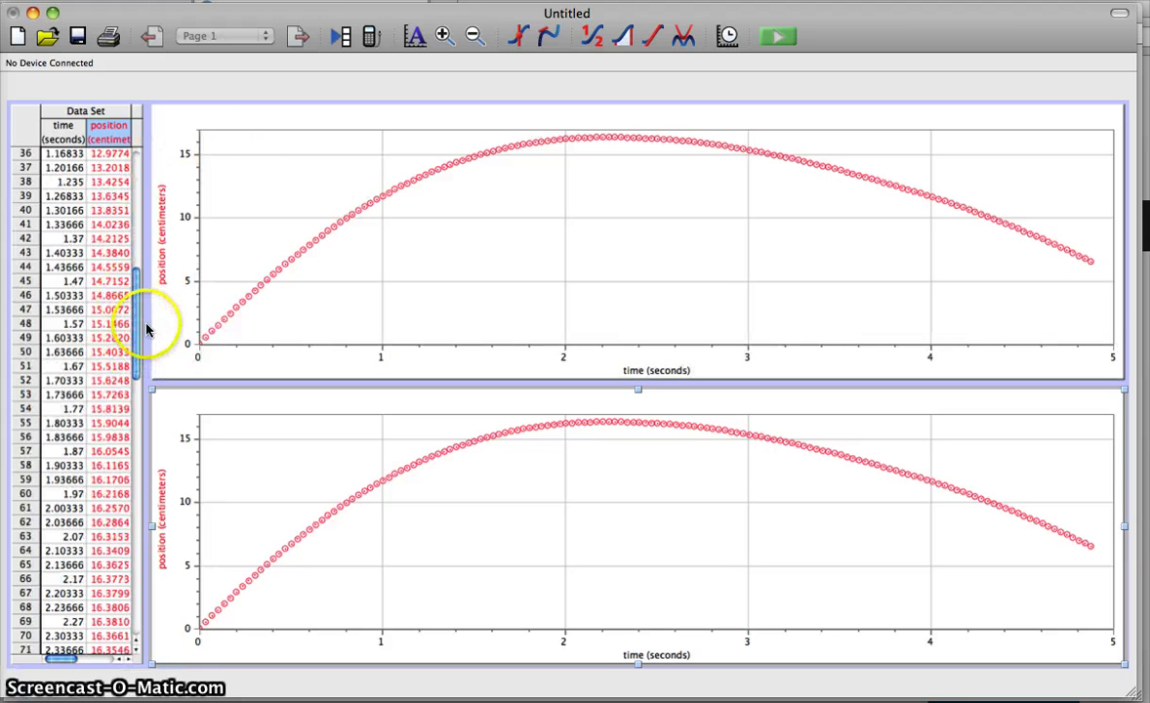
{"action": "left_click", "coordinate": [162, 336]}
{"action": "left_click", "coordinate": [151, 240]}
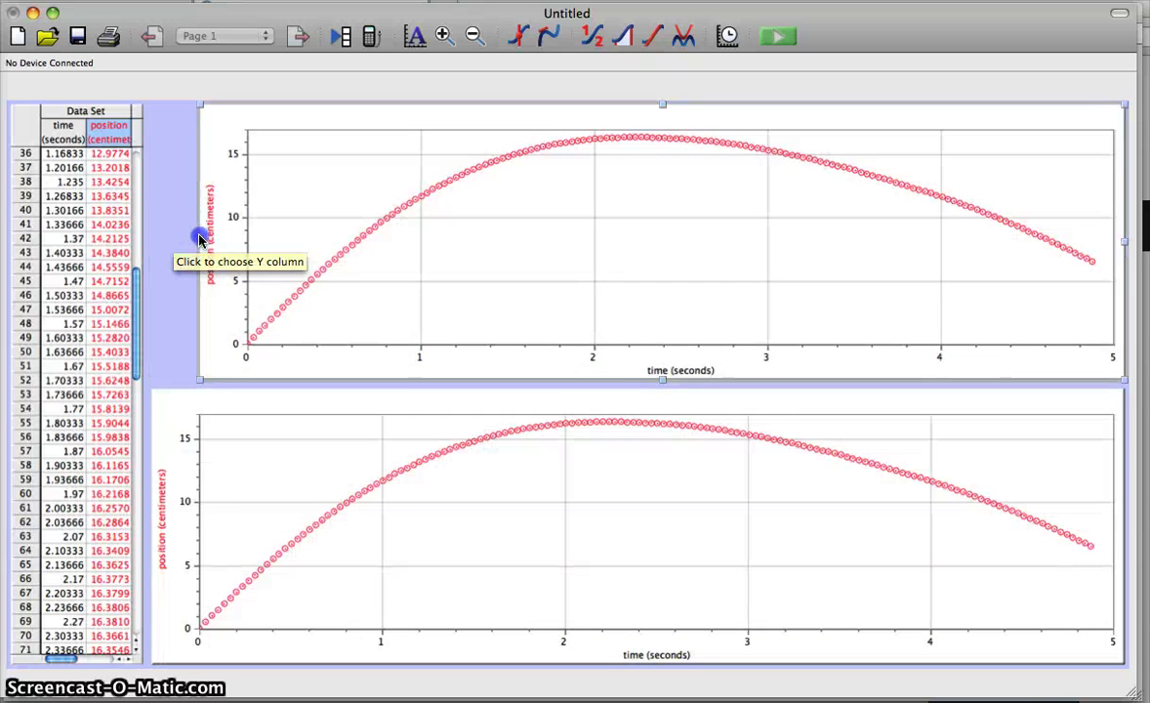
{"action": "left_click", "coordinate": [167, 424]}
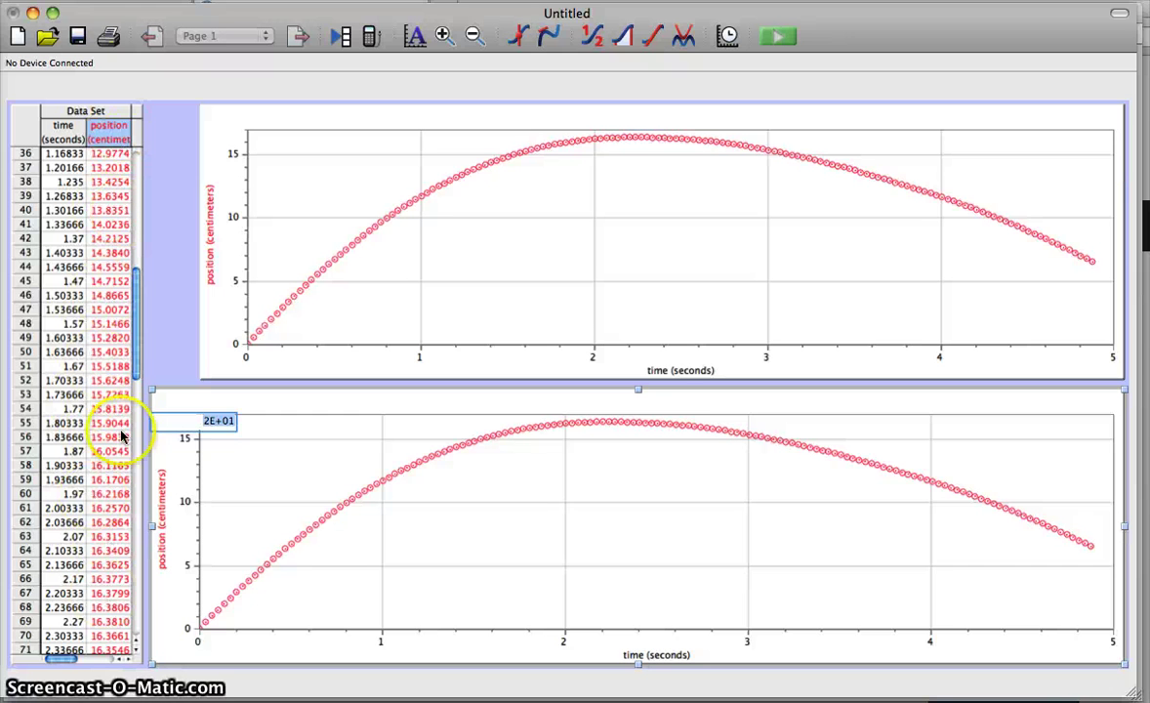
{"action": "left_click_drag", "start_coordinate": [151, 527], "coordinate": [202, 521]}
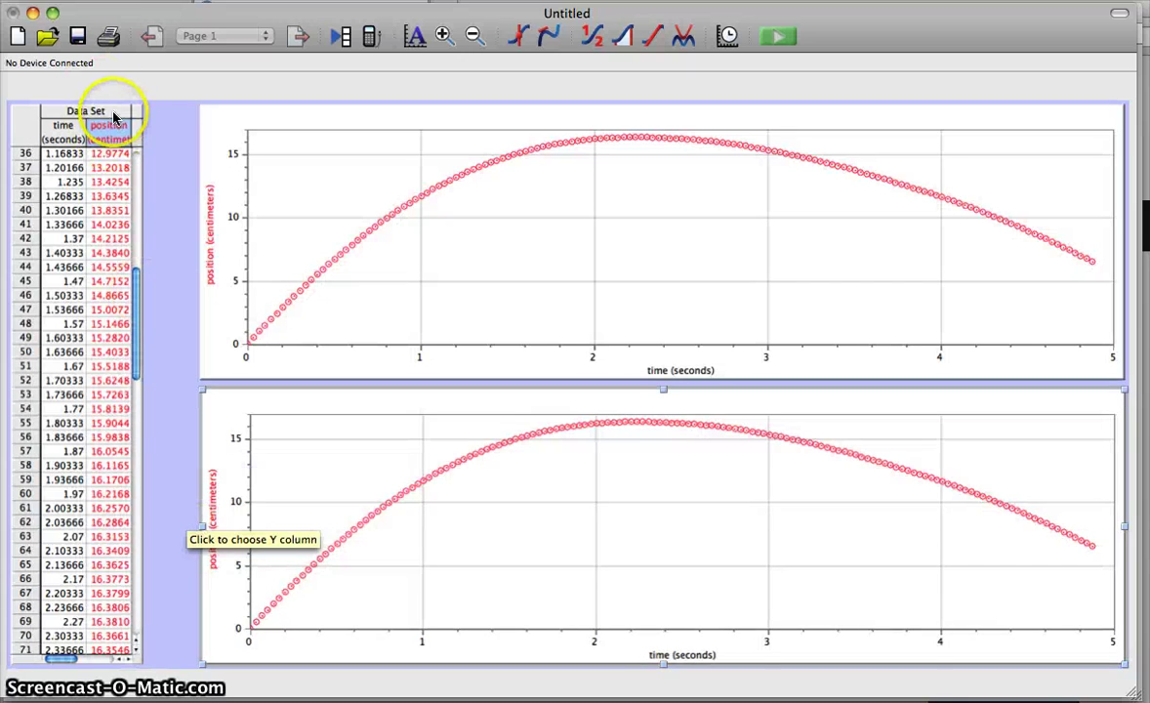
Rename the data set as Fan Cart Slows Down and Speeds up.
{"action": "left_click", "coordinate": [111, 116]}
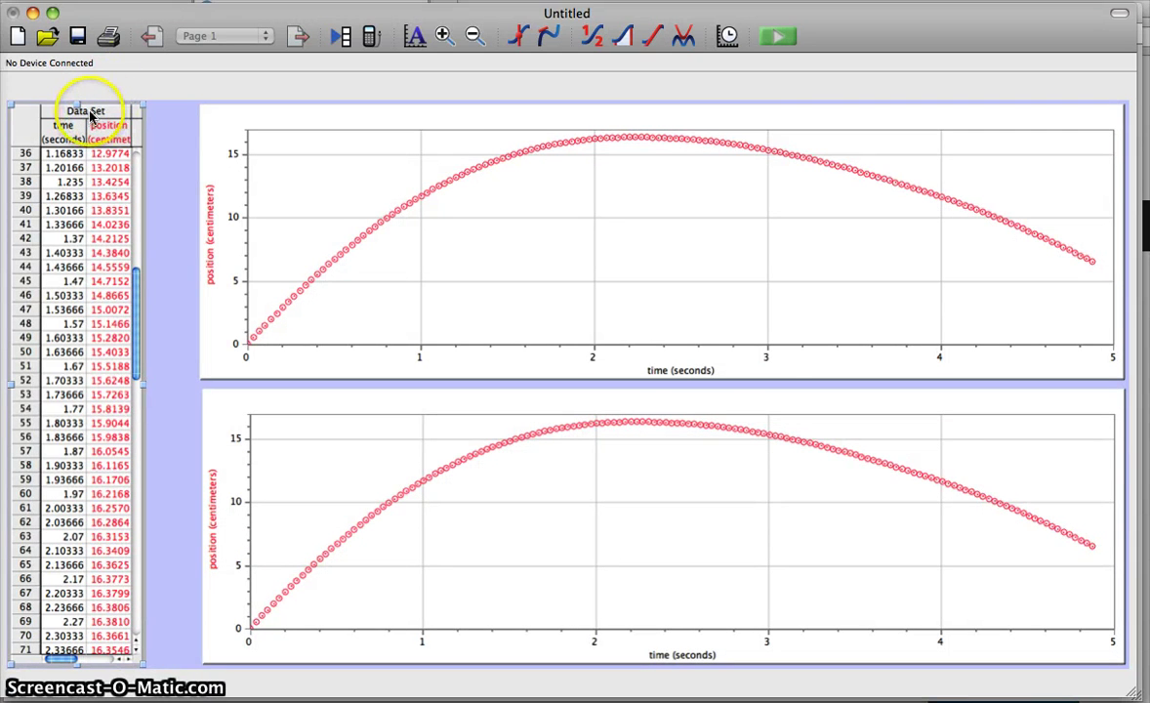
{"action": "double_click", "coordinate": [90, 116]}
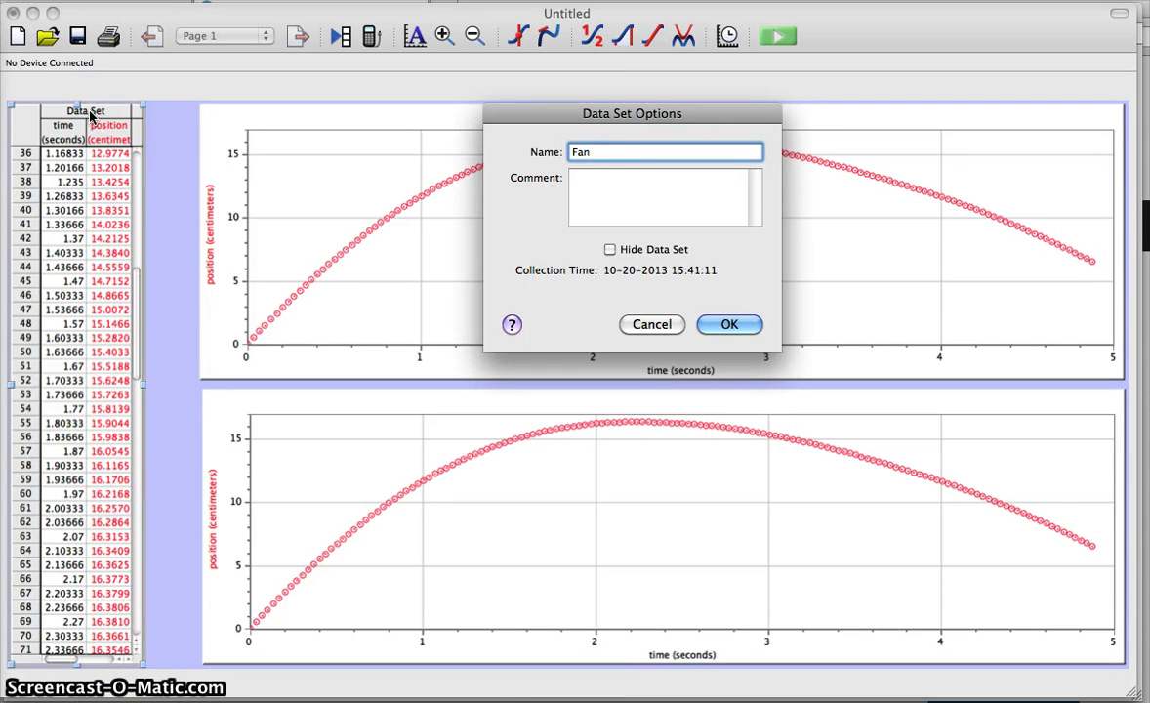
{"action": "type", "text": "Fan Cart Slows Down and Speeds up"}
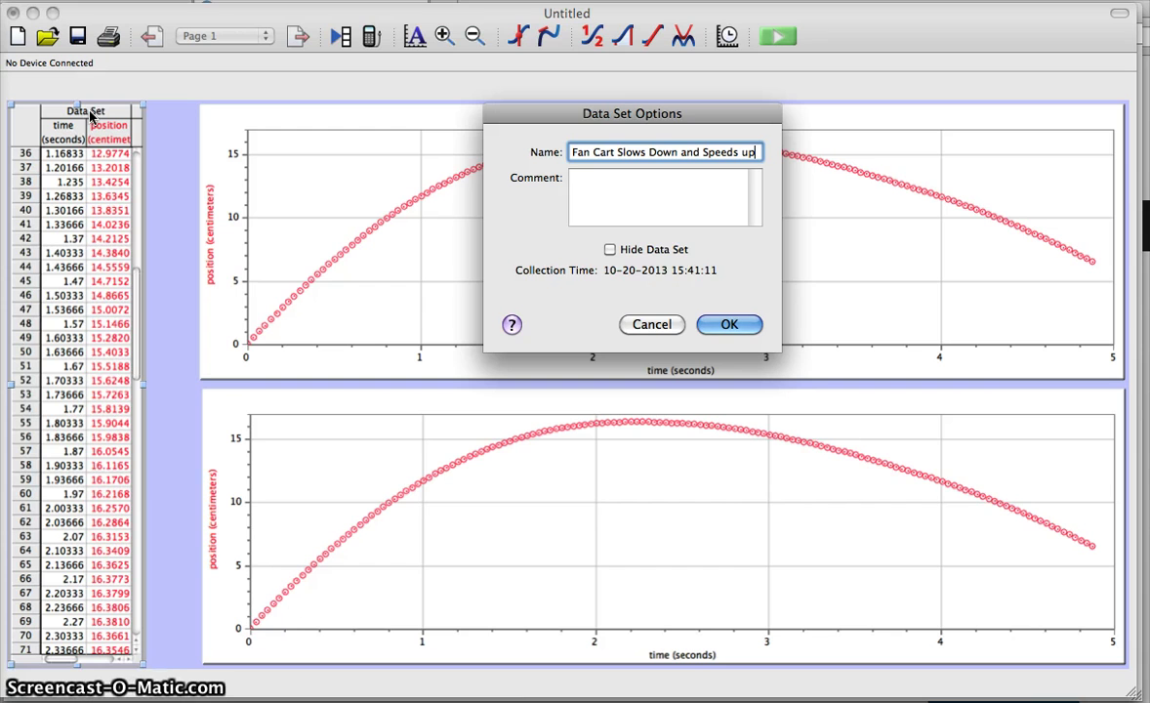
{"action": "key", "text": "Return"}
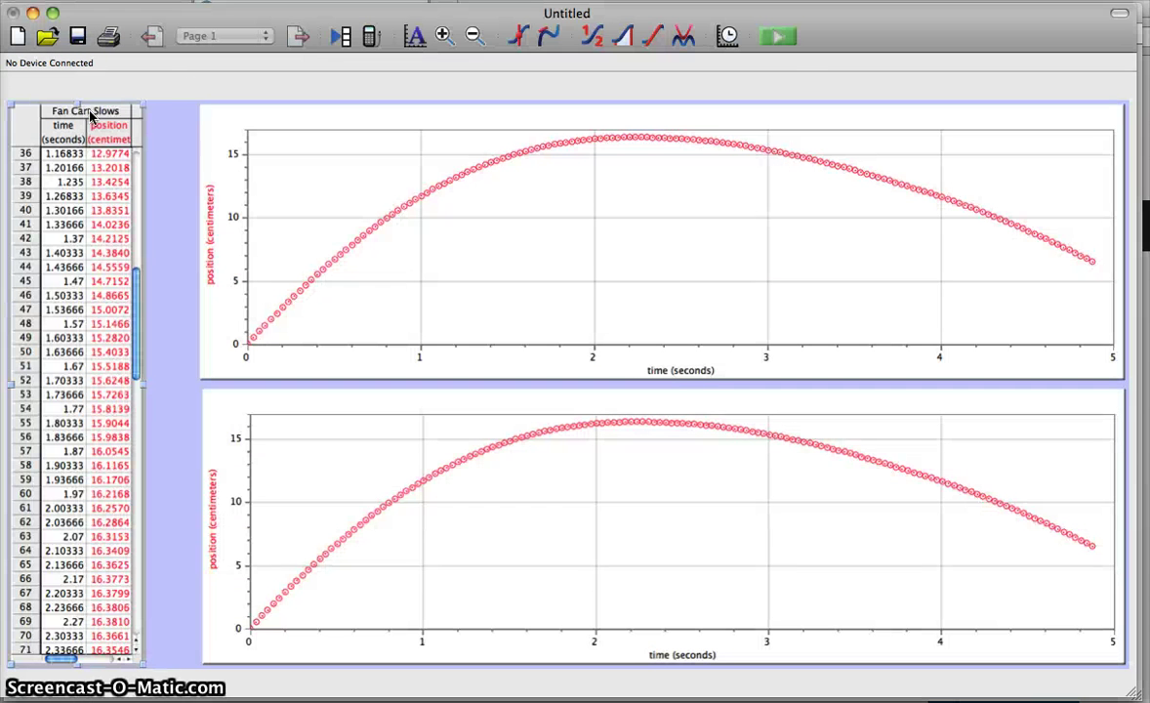
Shorten the data set name to Fan Cart and widen the data table up to the edge of the graphs.
{"action": "left_click", "coordinate": [162, 116]}
{"action": "double_click", "coordinate": [130, 111]}
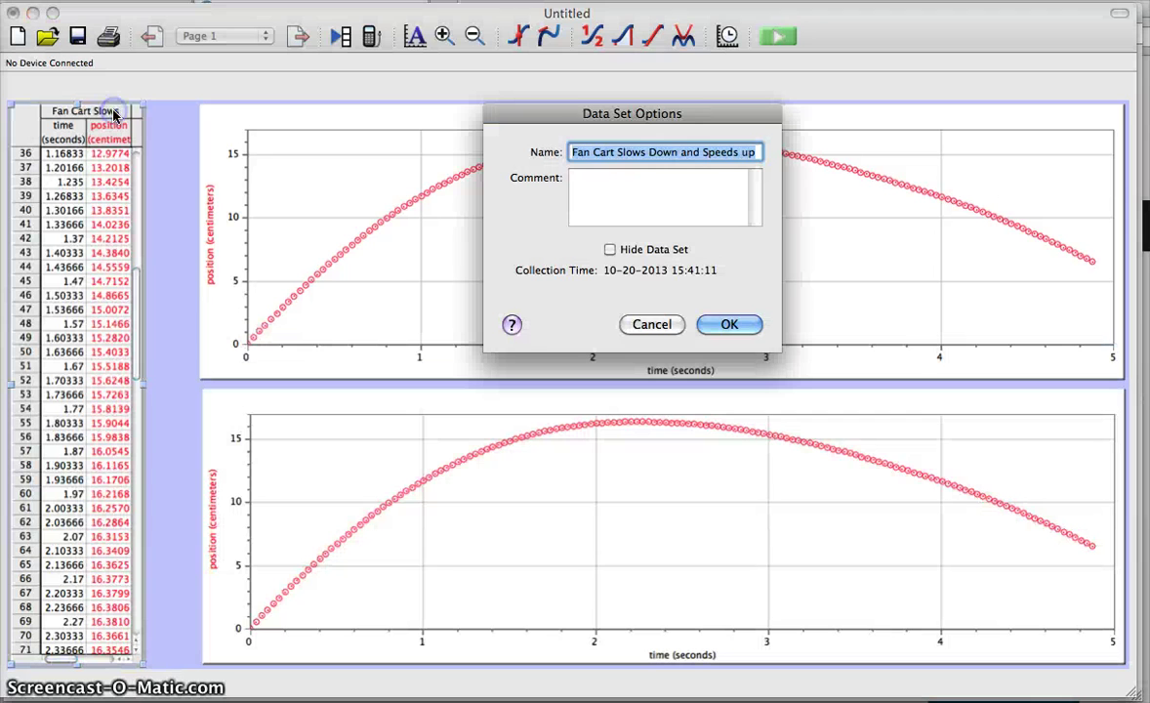
{"action": "left_click", "coordinate": [652, 154]}
{"action": "left_click_drag", "start_coordinate": [618, 154], "coordinate": [787, 159]}
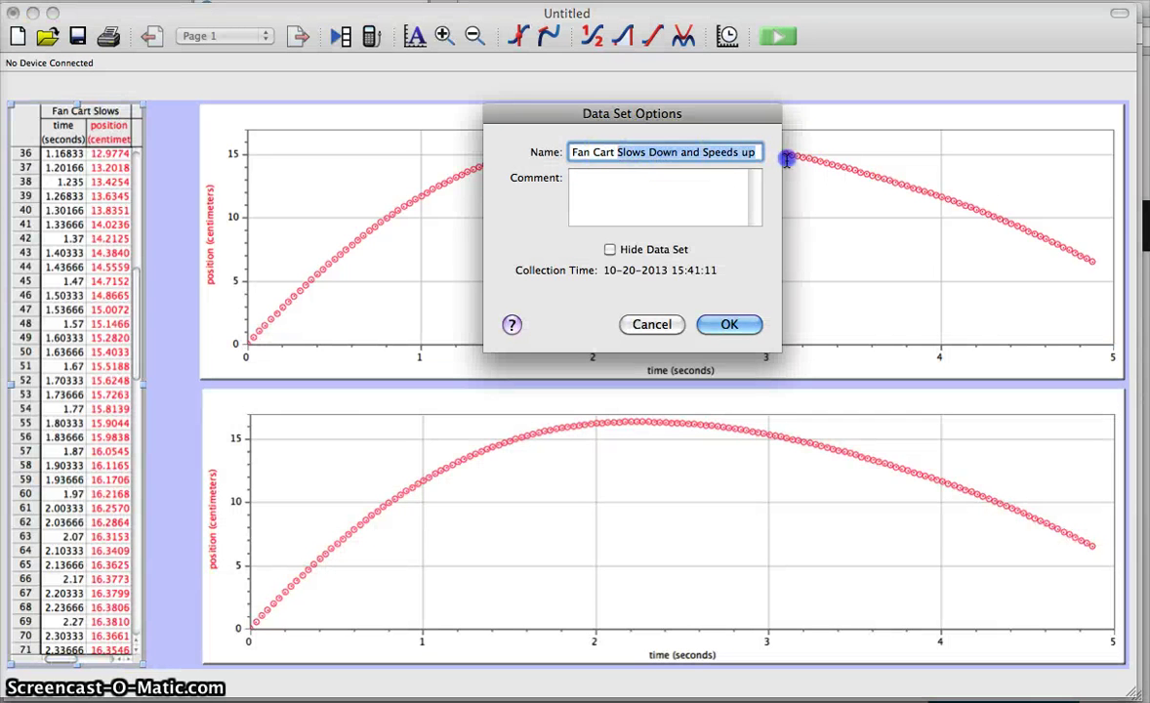
{"action": "key", "text": "BackSpace"}
{"action": "left_click", "coordinate": [747, 324]}
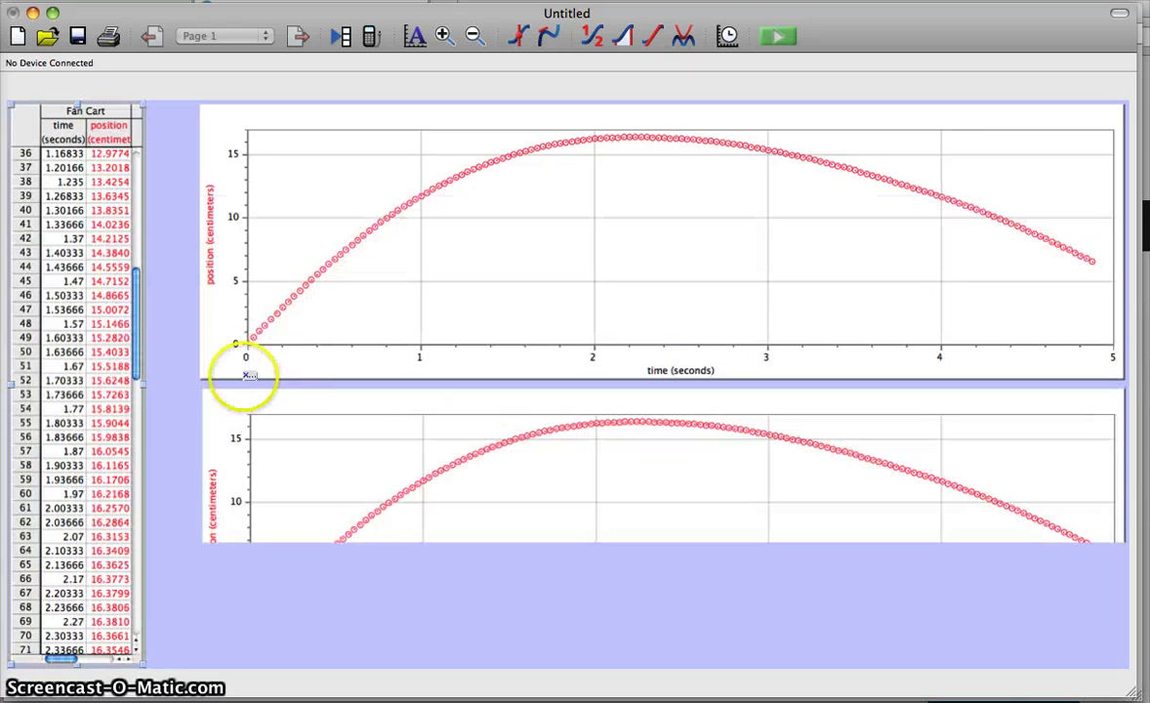
{"action": "left_click_drag", "start_coordinate": [145, 385], "coordinate": [200, 369]}
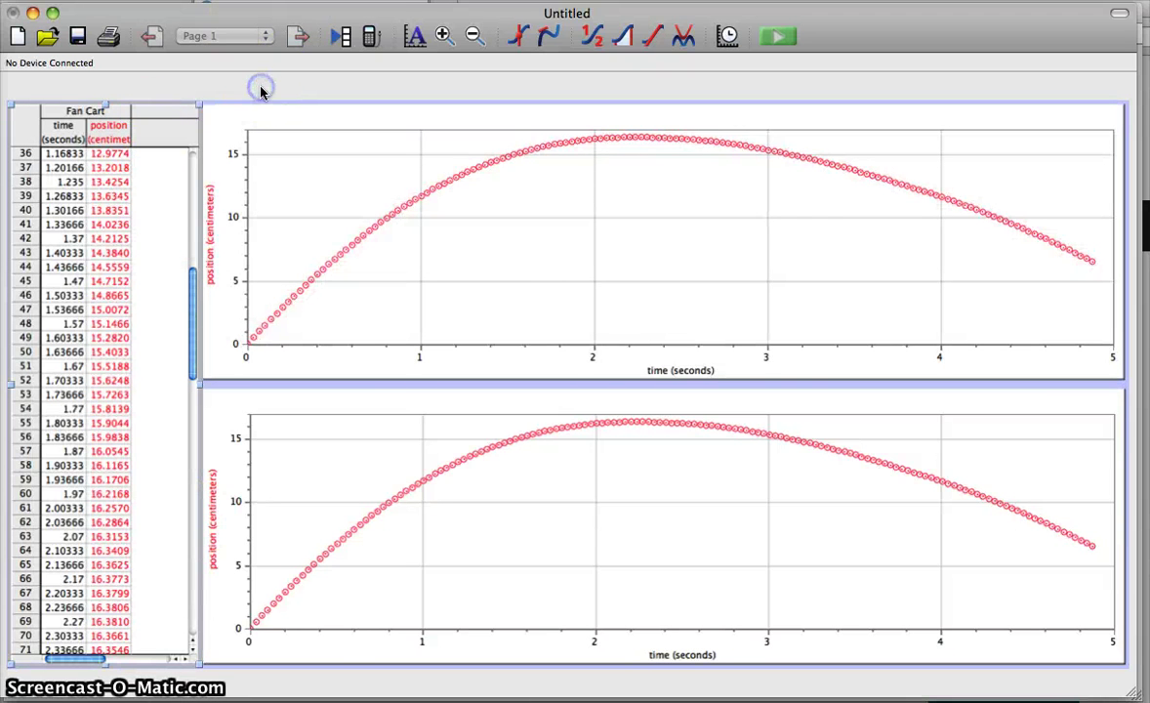
{"action": "left_click", "coordinate": [332, 0]}
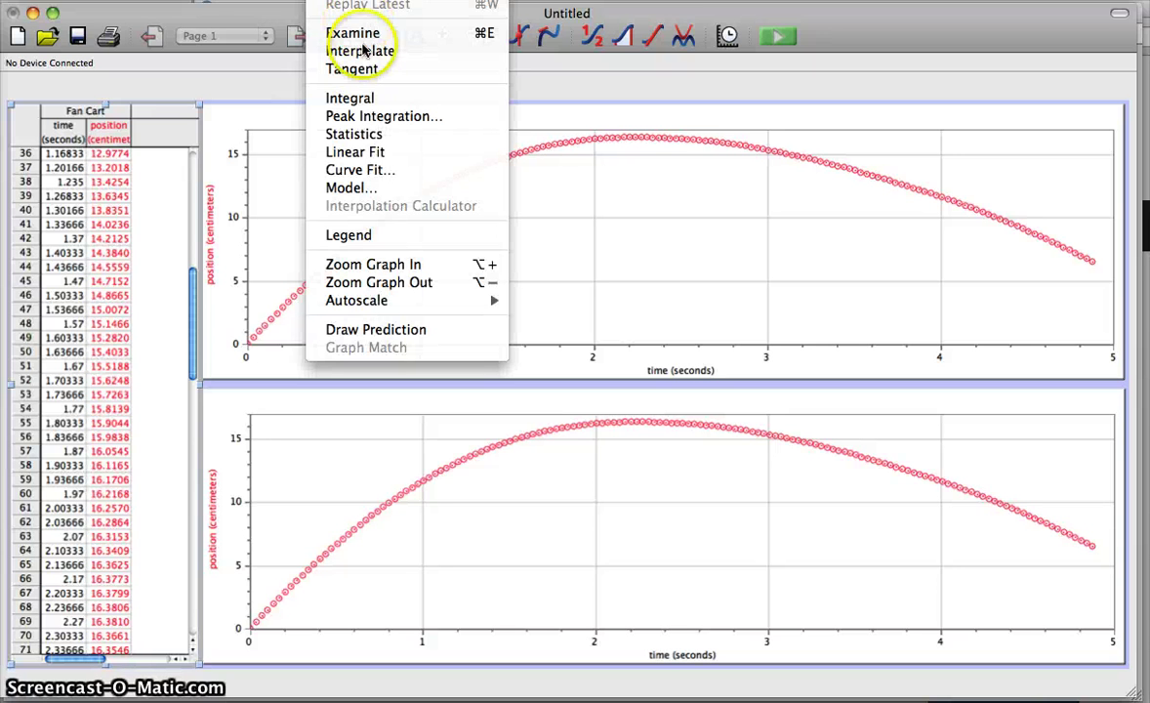
{"action": "mouse_move", "coordinate": [283, 0]}
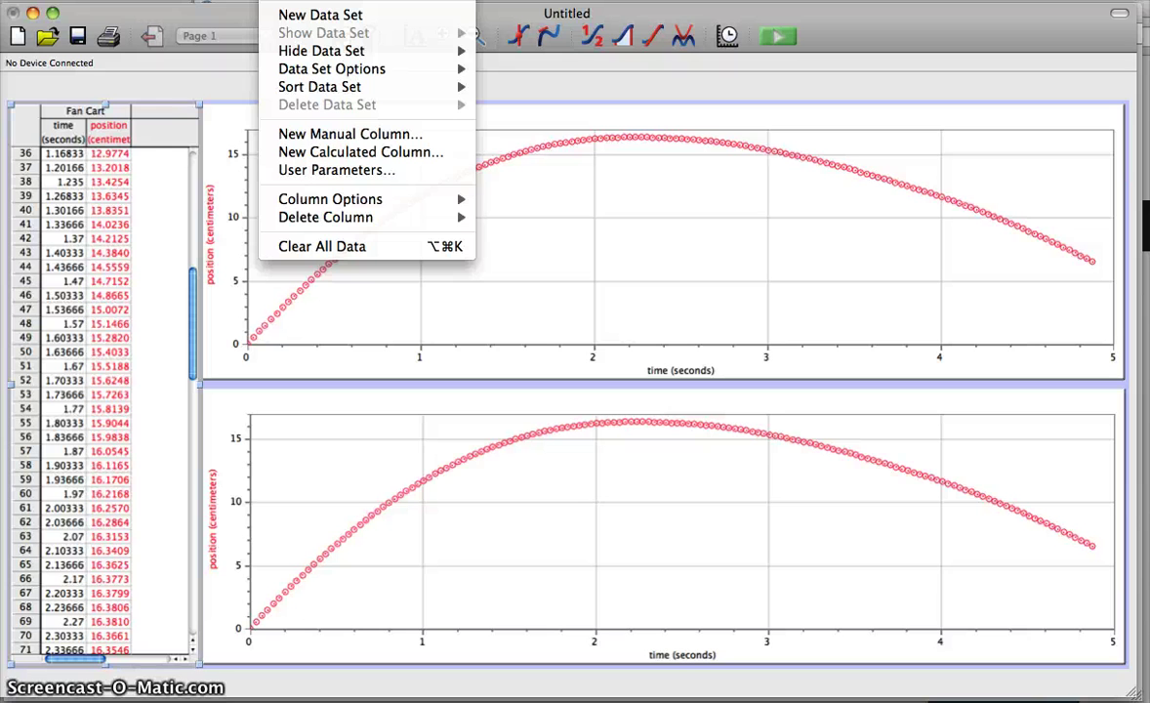
{"action": "left_click", "coordinate": [340, 155]}
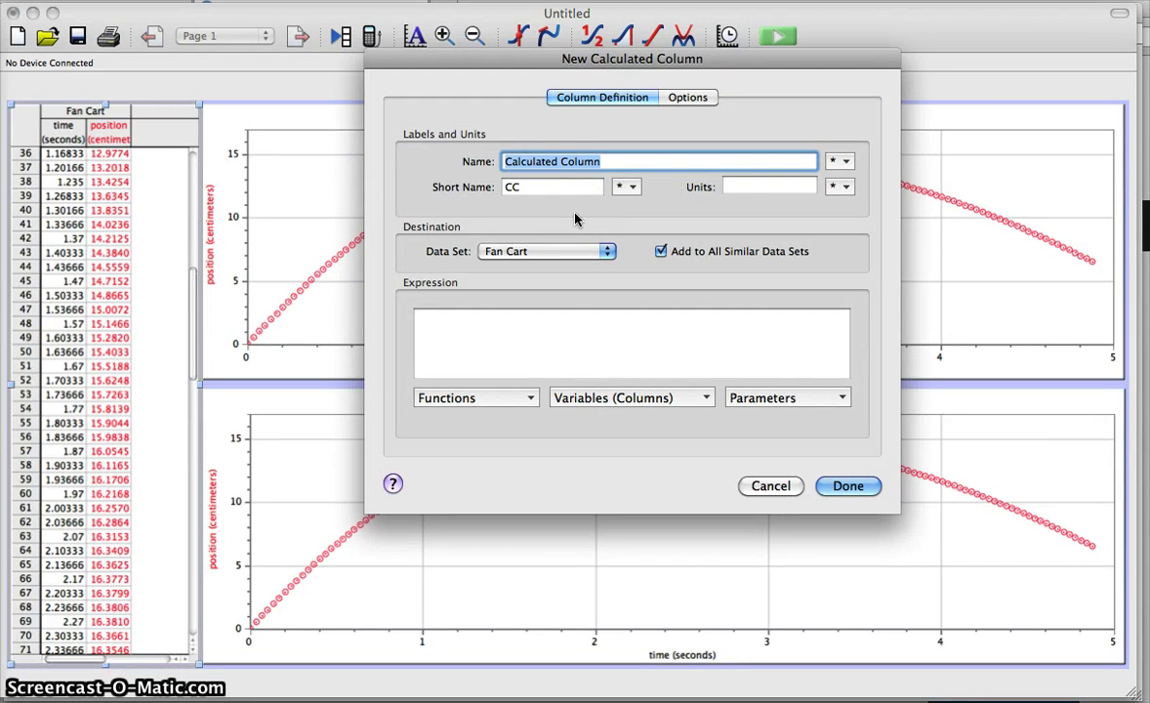
{"action": "type", "text": "In"}
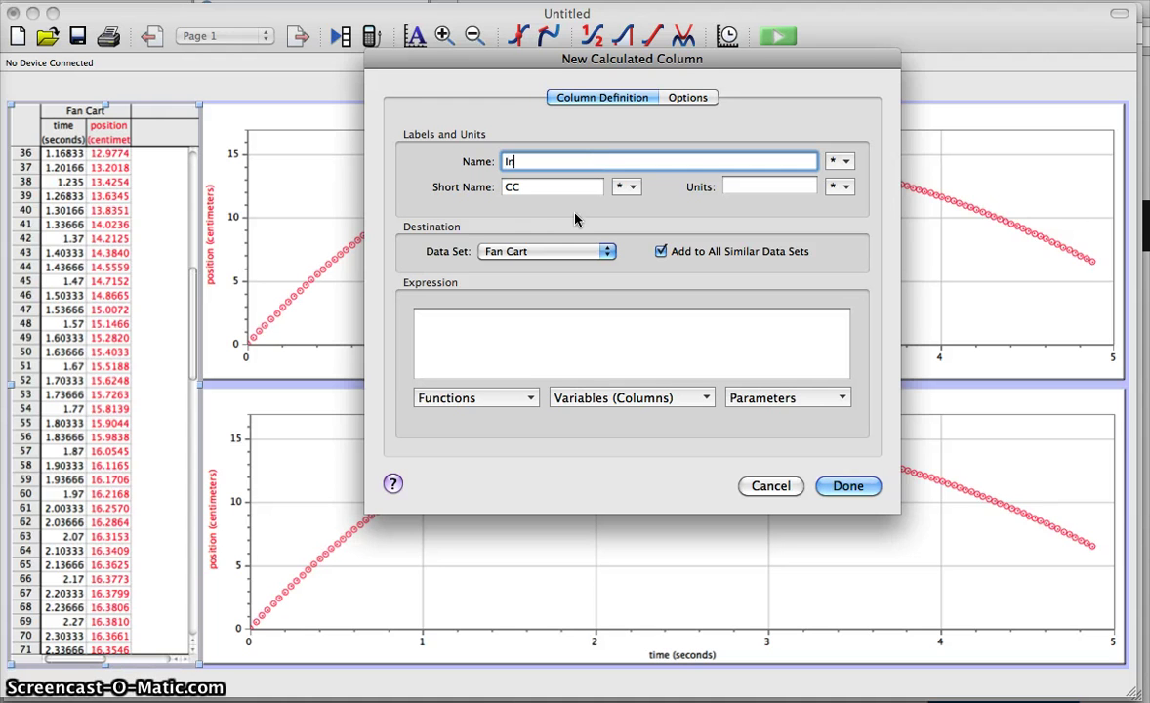
{"action": "type", "text": "stanta"}
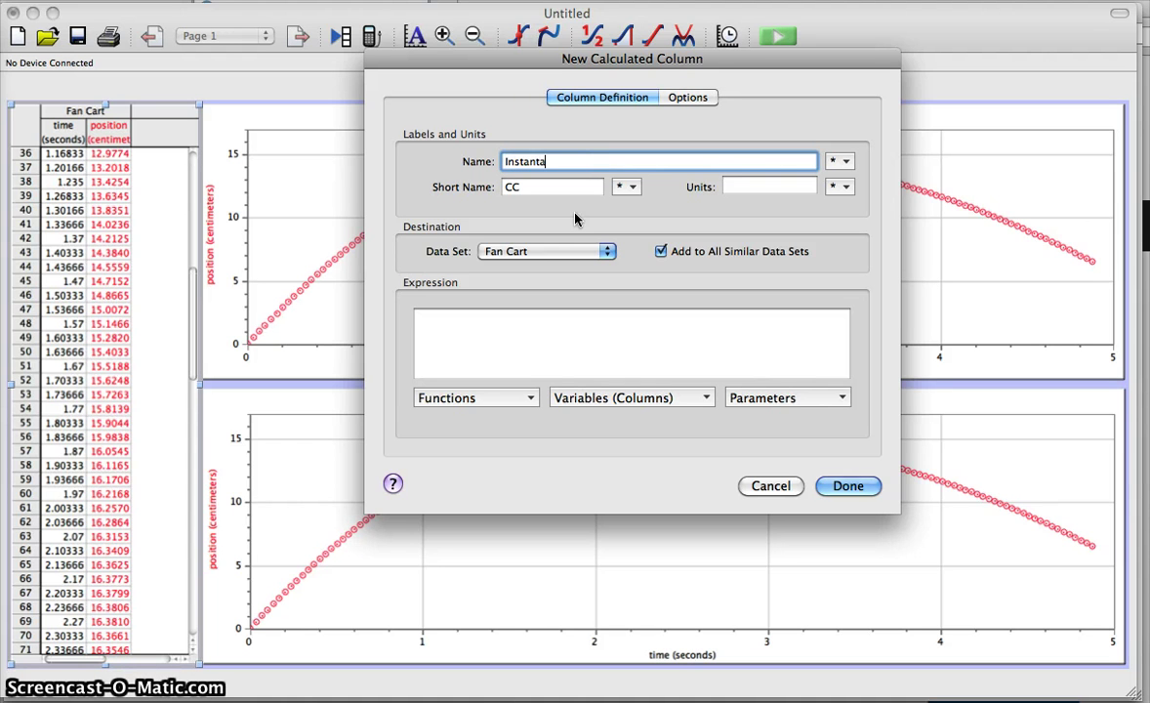
{"action": "type", "text": "neous Velocity"}
{"action": "key", "text": "Tab"}
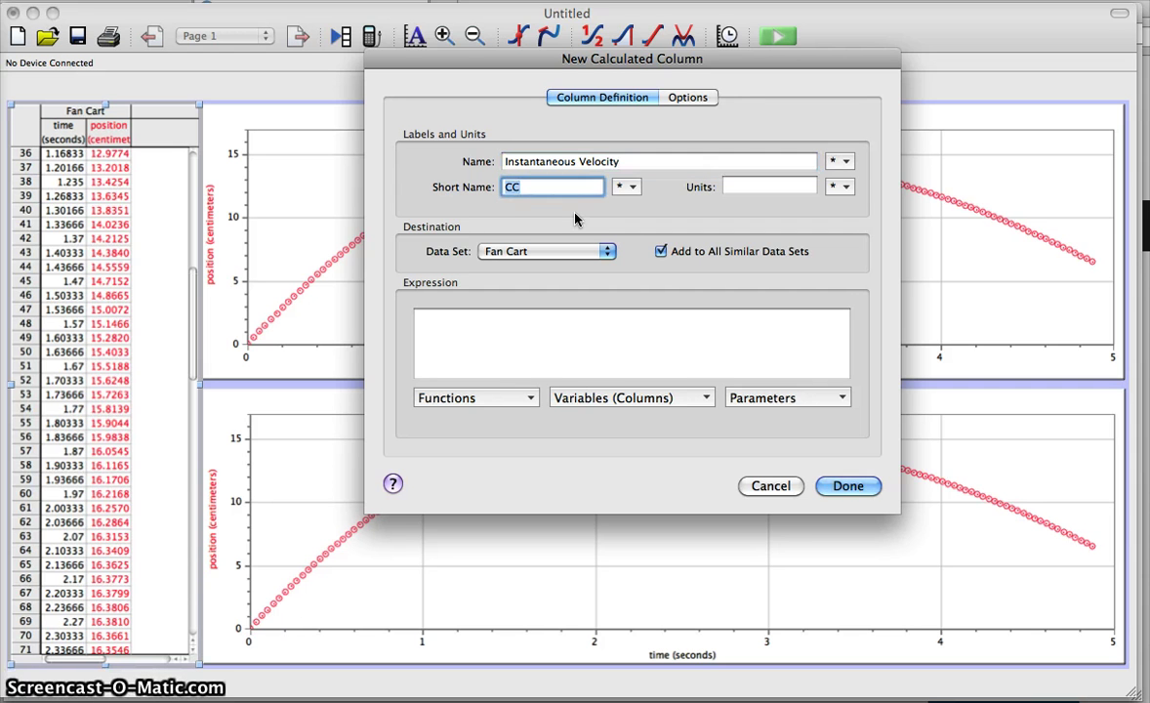
{"action": "type", "text": "v"}
{"action": "key", "text": "Tab"}
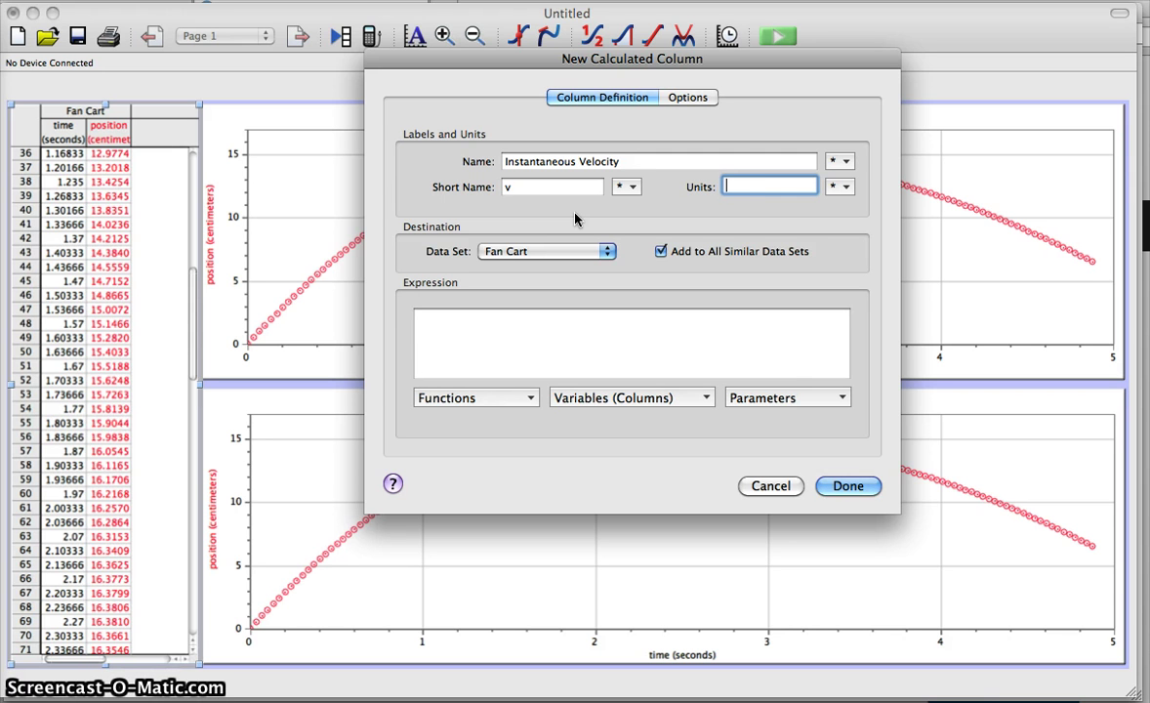
{"action": "type", "text": "cm/sec"}
{"action": "left_click", "coordinate": [585, 317]}
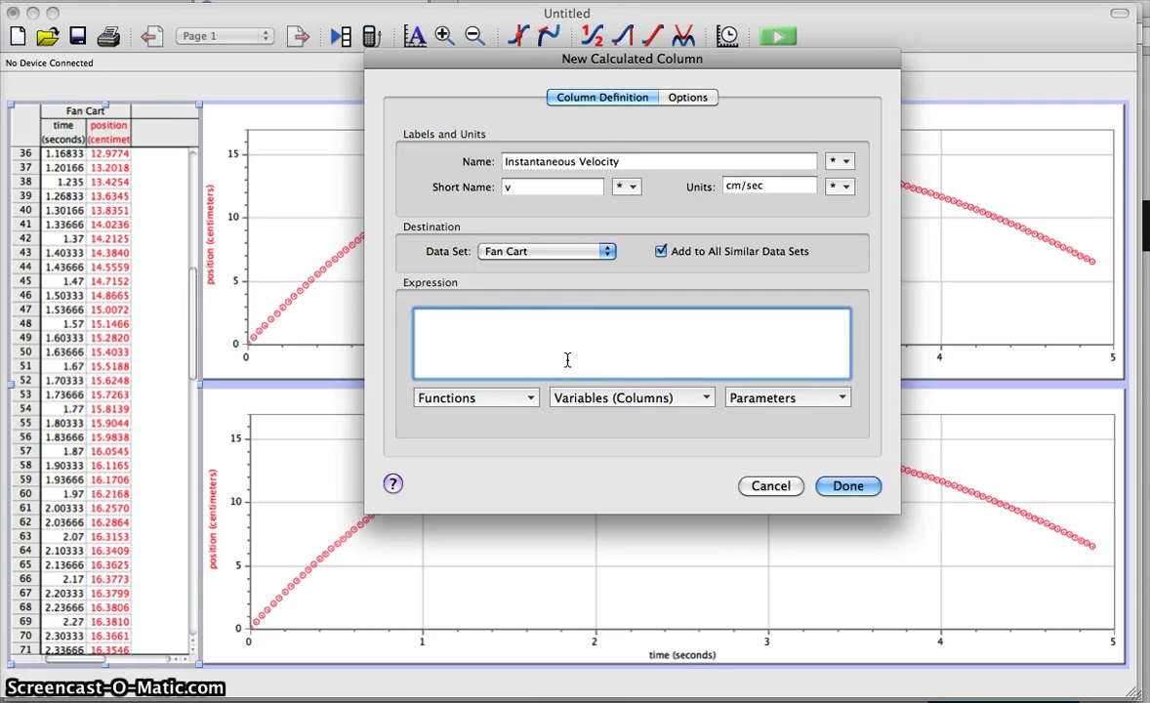
{"action": "left_click_drag", "start_coordinate": [501, 57], "coordinate": [432, 353]}
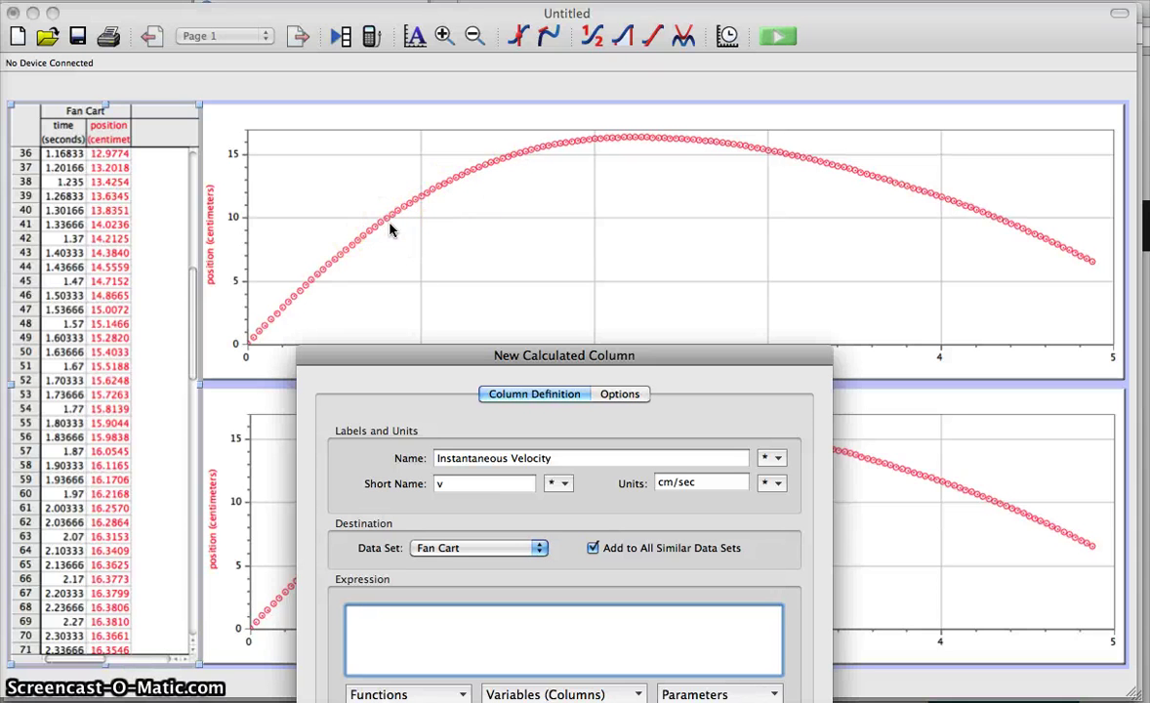
{"action": "left_click_drag", "start_coordinate": [404, 354], "coordinate": [566, 205]}
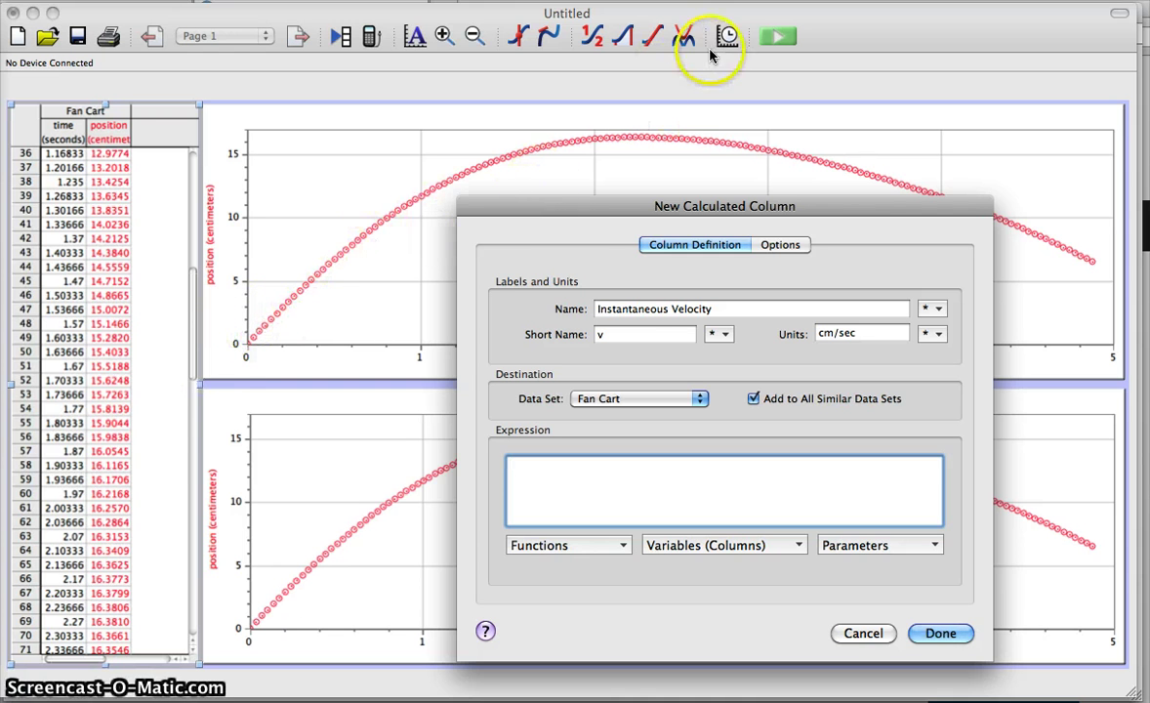
{"action": "left_click_drag", "start_coordinate": [572, 210], "coordinate": [633, 102]}
{"action": "left_click", "coordinate": [731, 367]}
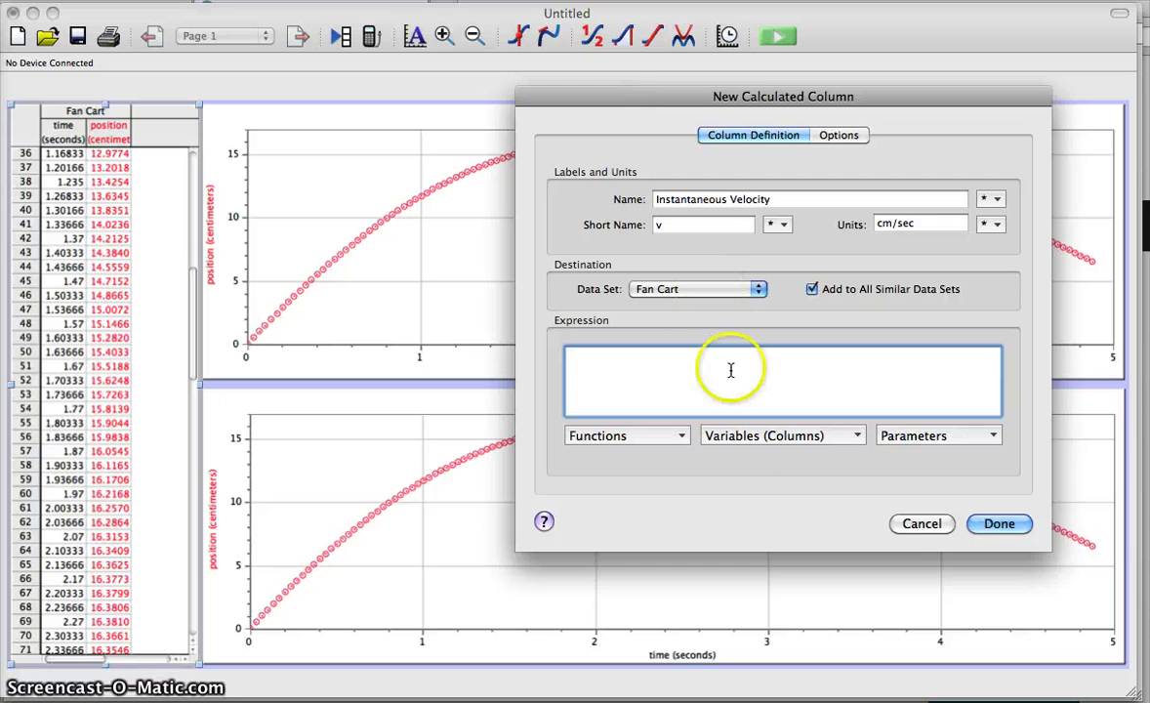
{"action": "left_click", "coordinate": [918, 525]}
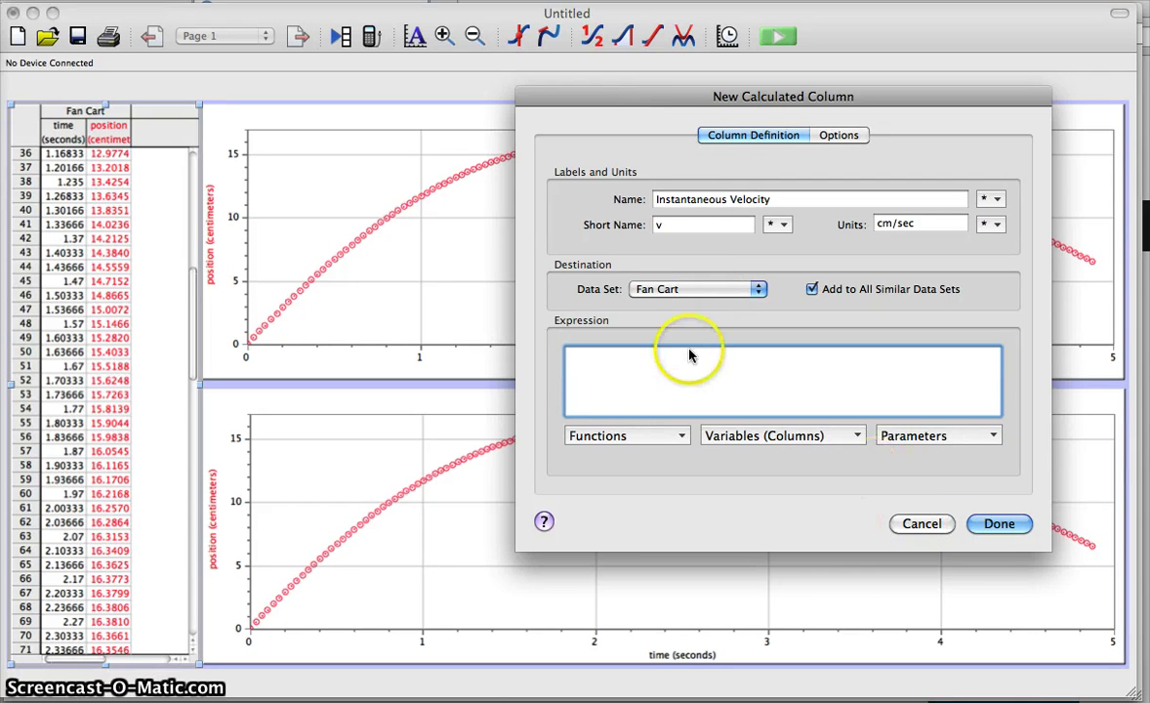
{"action": "left_click", "coordinate": [920, 524]}
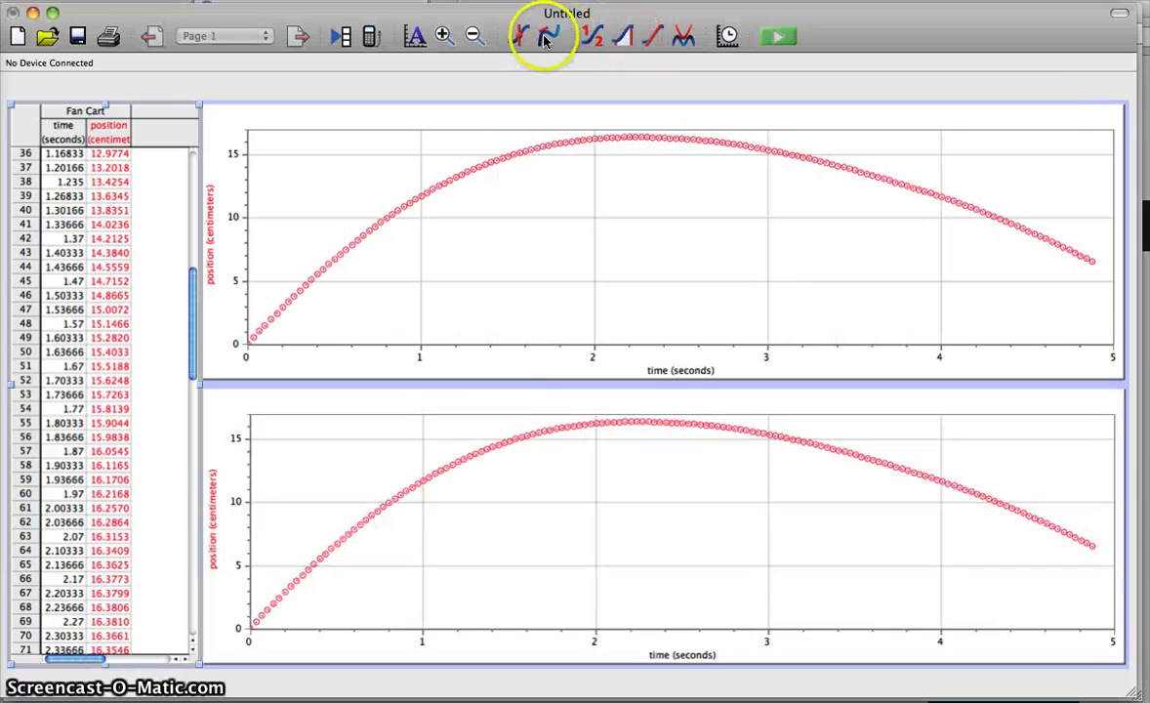
Examine the tangent slope along the upper position-time curve near 2.1 seconds and remove the slope readout from that graph.
{"action": "left_click", "coordinate": [547, 37]}
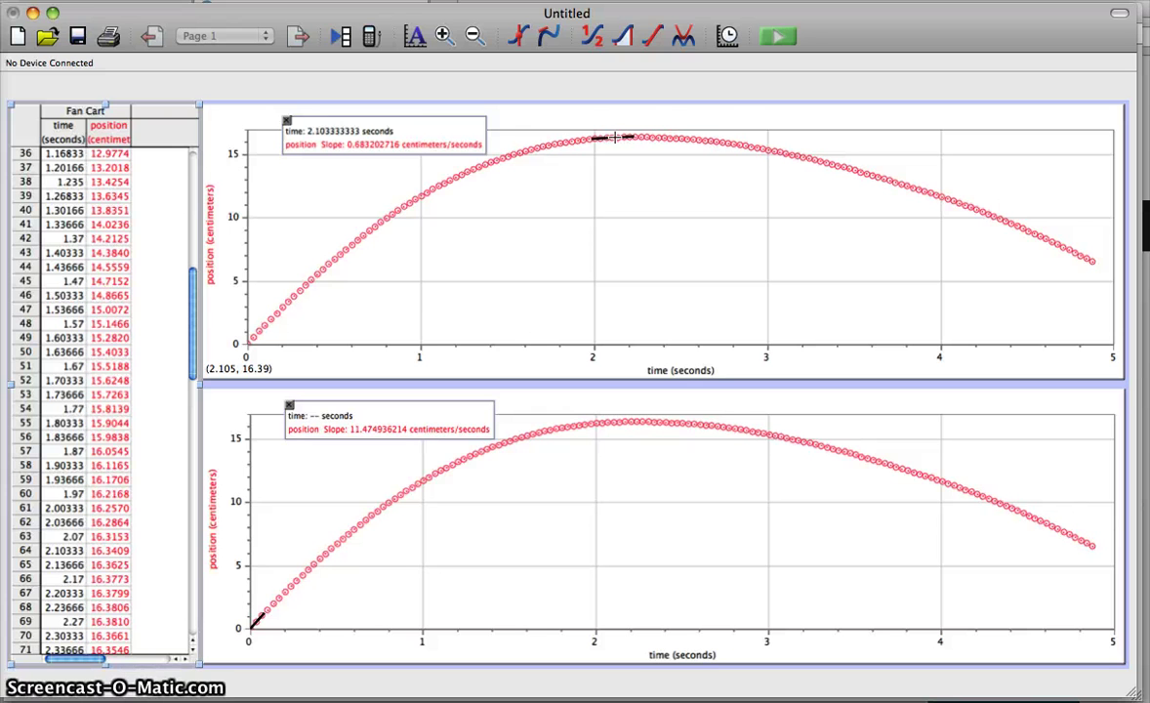
{"action": "mouse_move", "coordinate": [616, 138]}
{"action": "left_mouse_down"}
{"action": "mouse_move", "coordinate": [760, 148]}
{"action": "mouse_move", "coordinate": [863, 177]}
{"action": "mouse_move", "coordinate": [840, 183]}
{"action": "mouse_move", "coordinate": [1000, 197]}
{"action": "mouse_move", "coordinate": [1023, 211]}
{"action": "mouse_move", "coordinate": [593, 137]}
{"action": "left_mouse_up"}
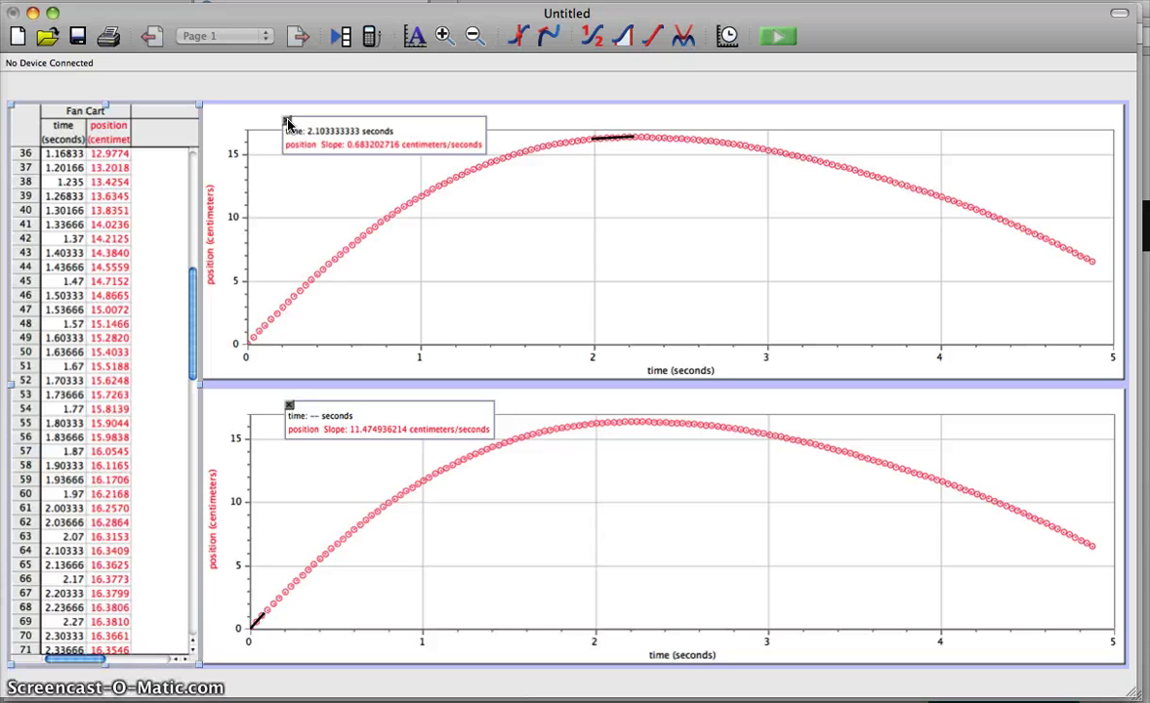
{"action": "left_click", "coordinate": [288, 122]}
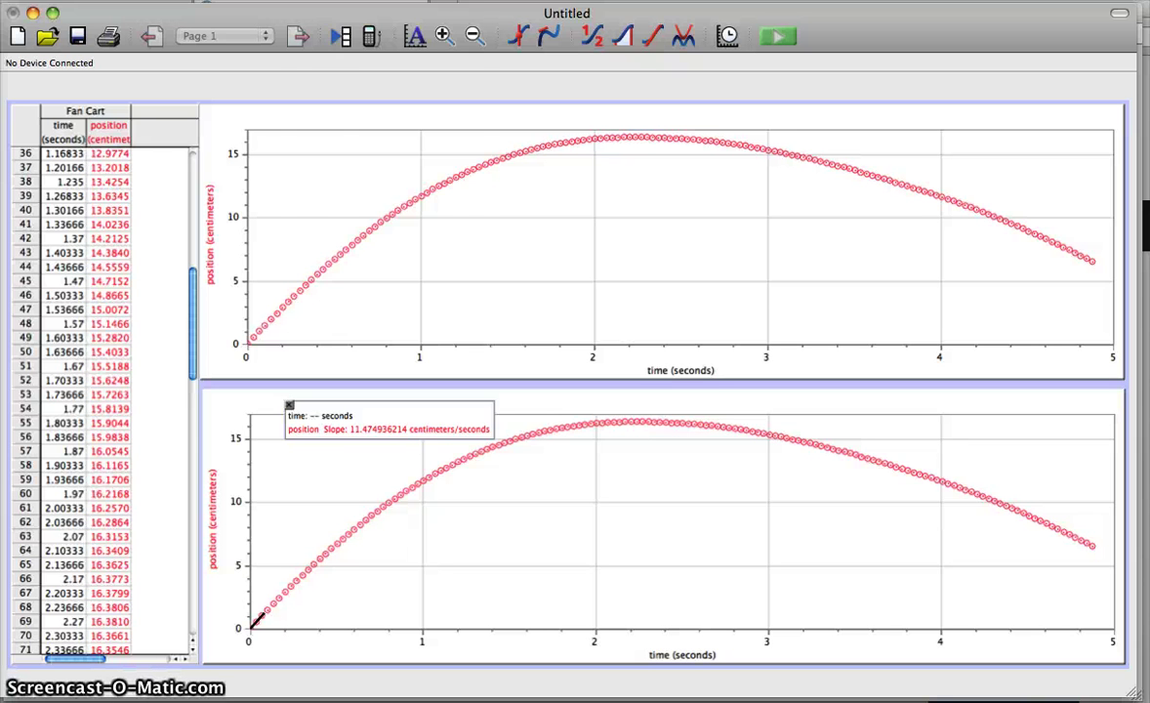
Create a calculated column named Instantaneous Velocity in the Fan Cart data set, with short name v and units cm/s.
{"action": "left_click", "coordinate": [283, 0]}
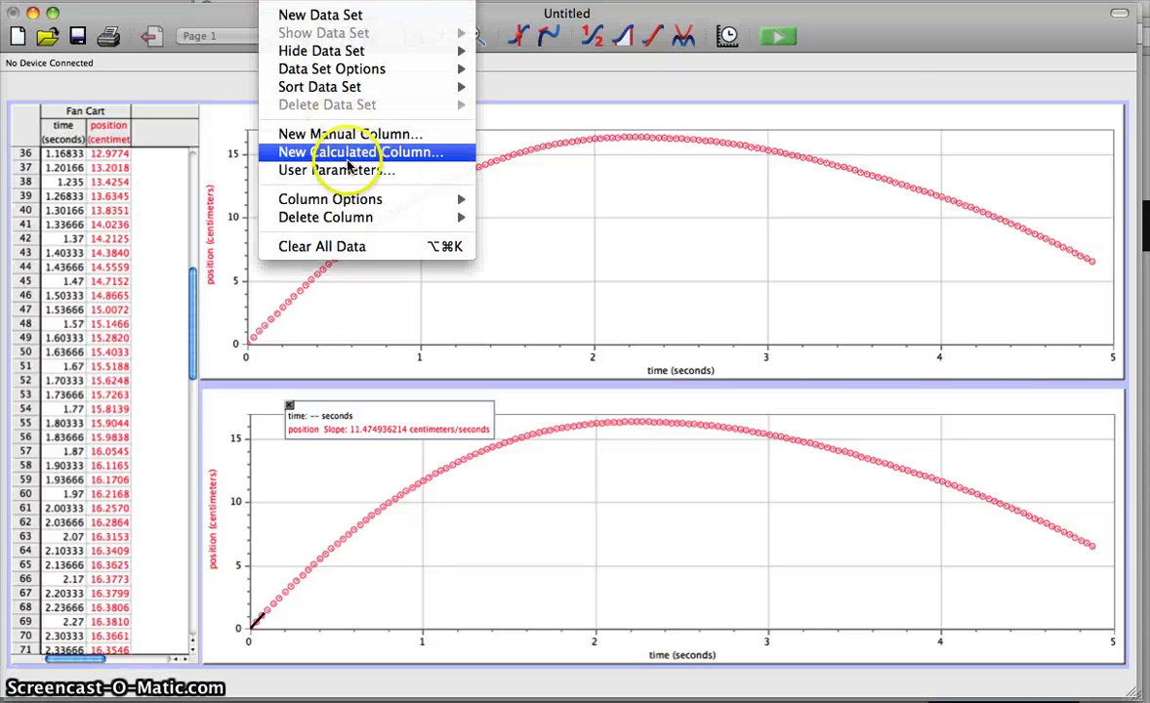
{"action": "left_click", "coordinate": [305, 151]}
{"action": "type", "text": "Instant"}
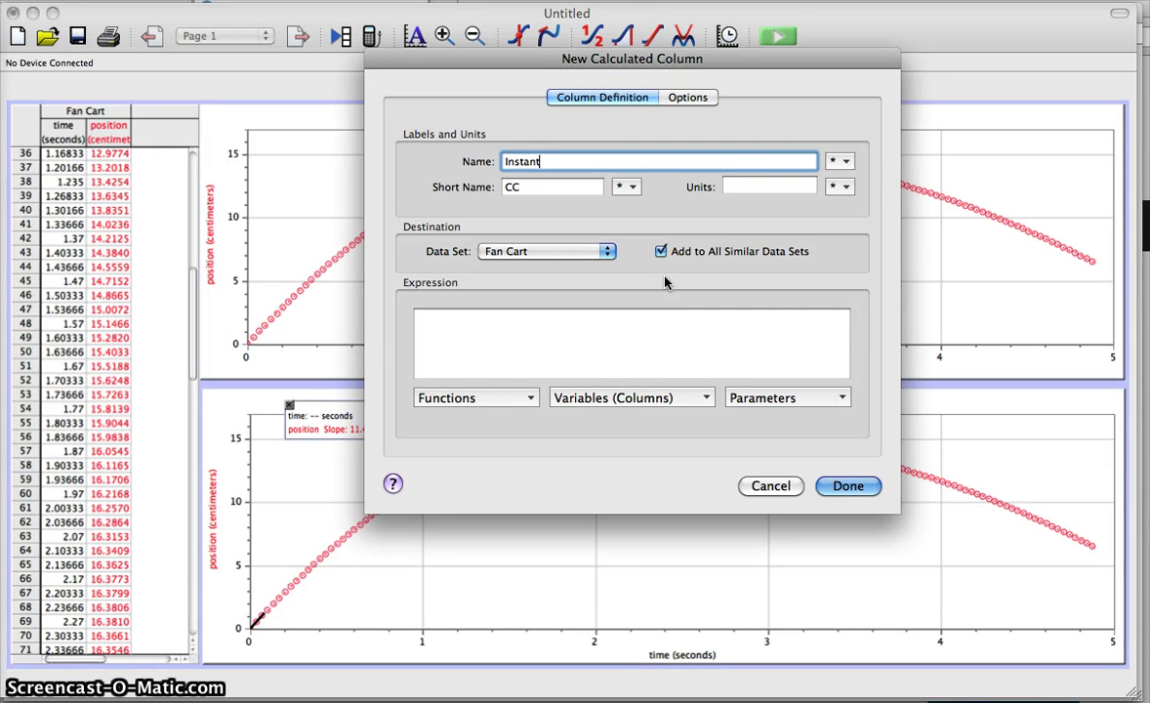
{"action": "type", "text": "aneous Velocity"}
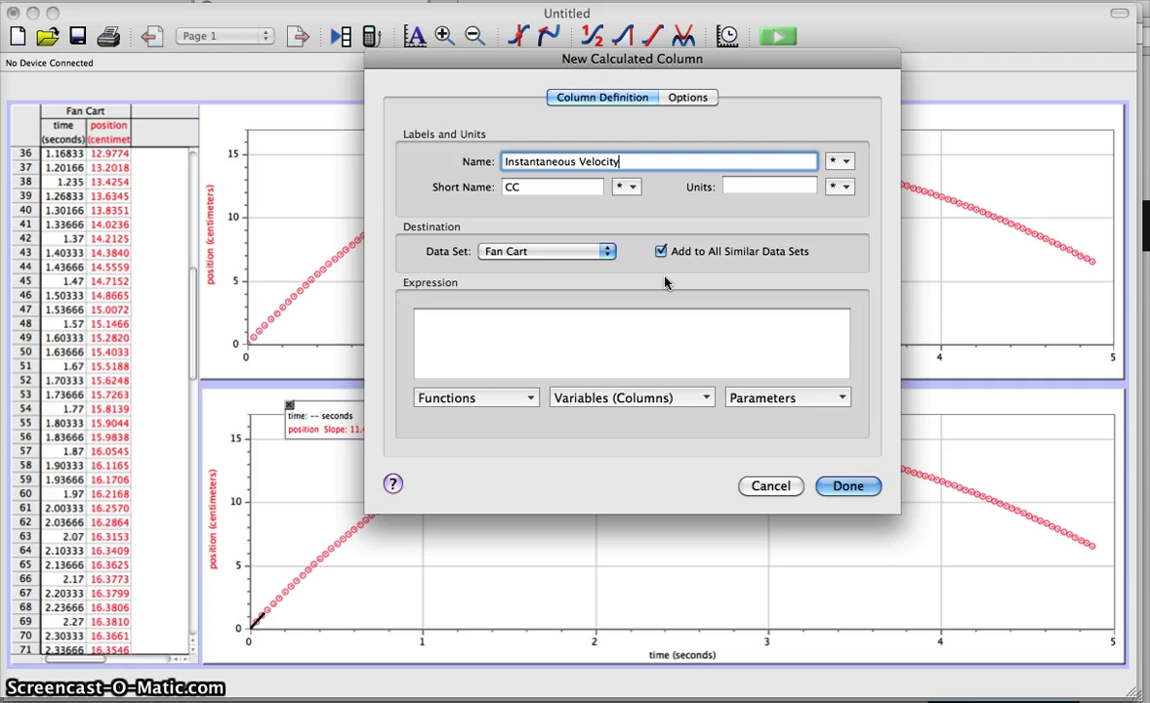
{"action": "key", "text": "Tab"}
{"action": "type", "text": "v"}
{"action": "key", "text": "Tab"}
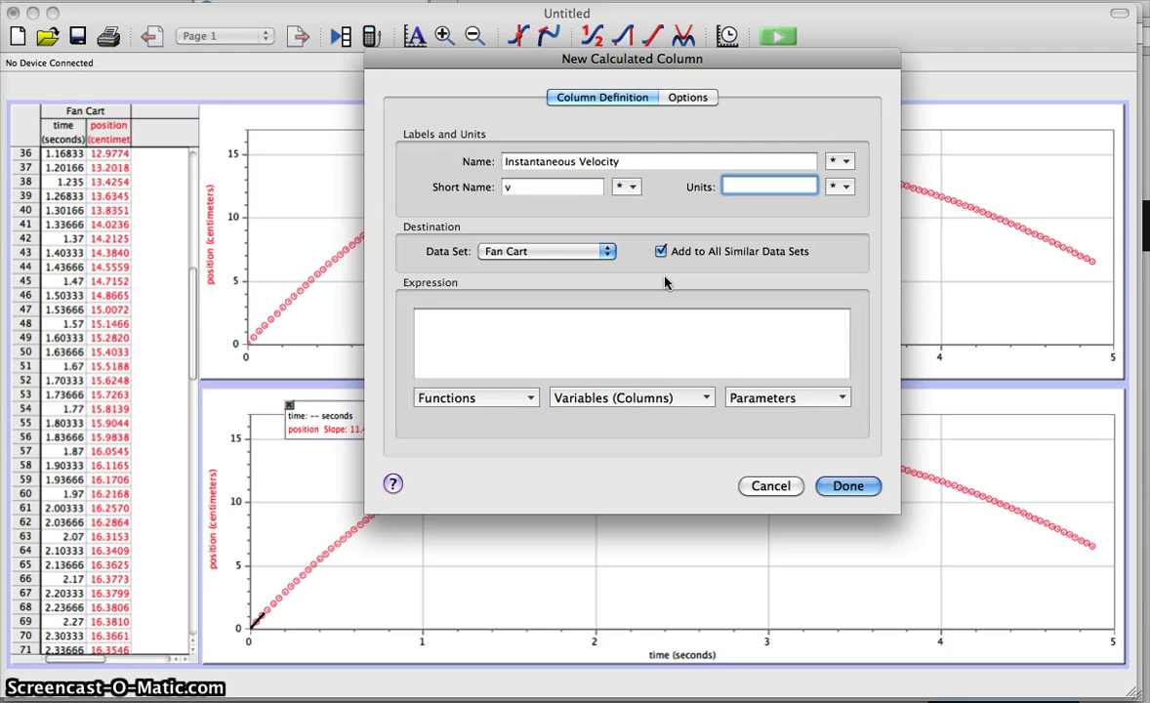
{"action": "type", "text": "cm/s"}
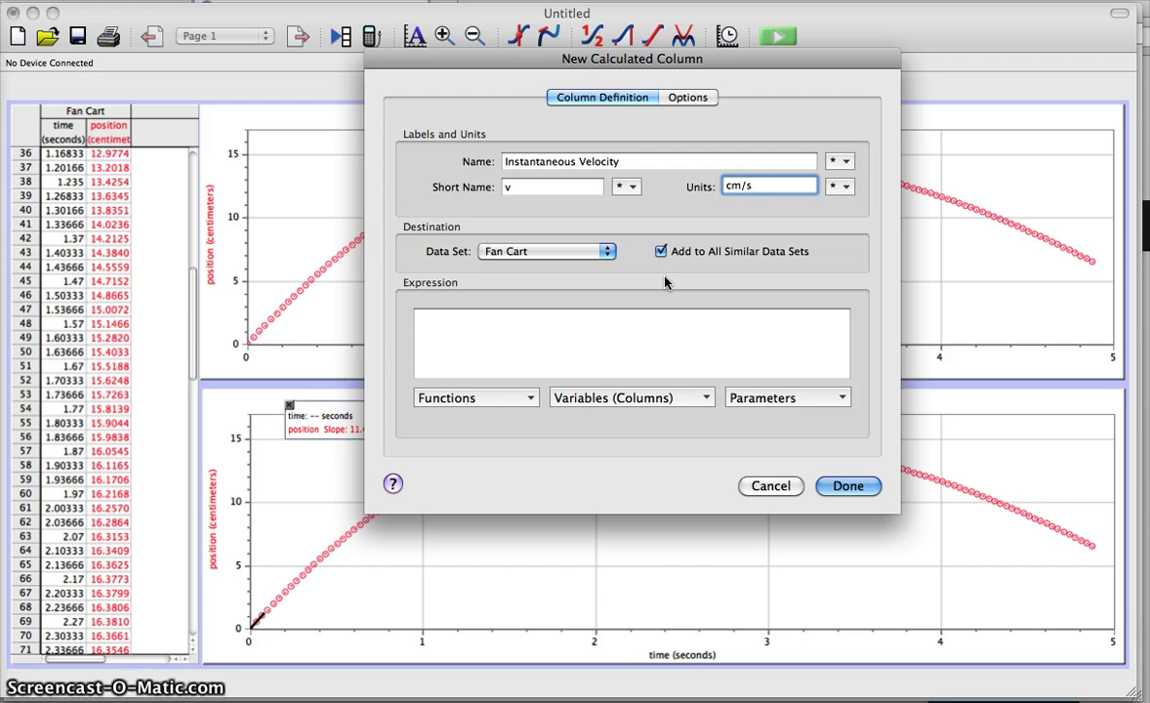
{"action": "key", "text": "Tab"}
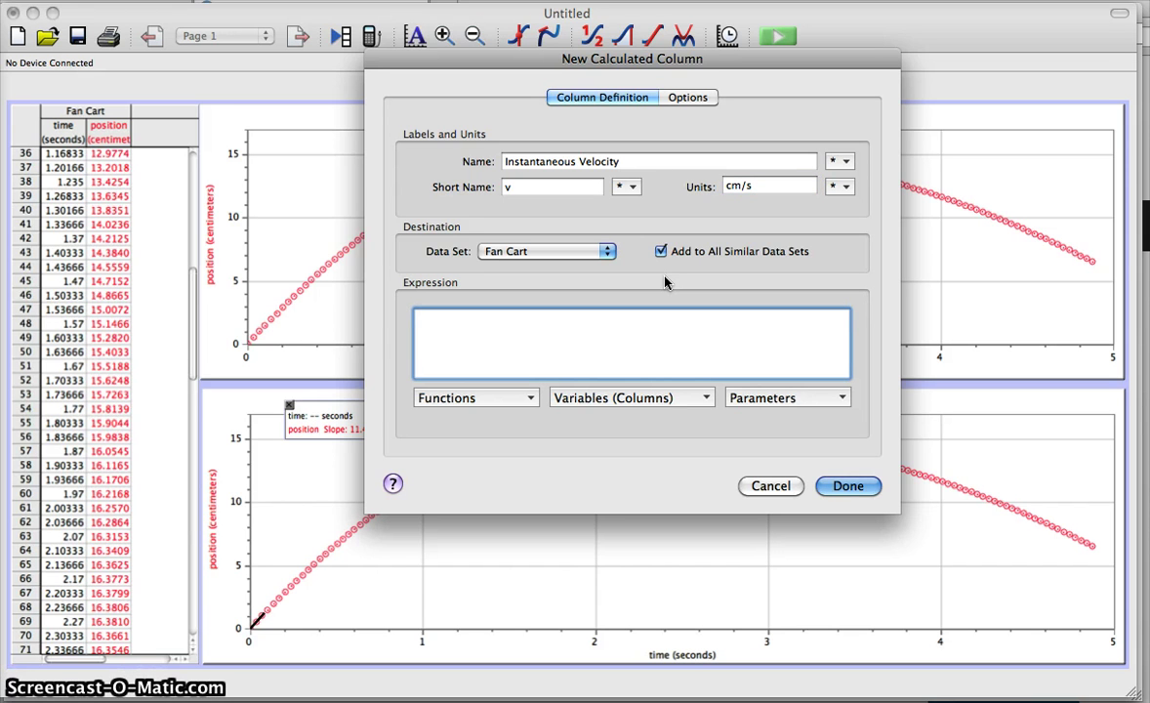
Define the new column's expression as derivative("position","time") and add the column to the data table.
{"action": "left_click", "coordinate": [529, 398]}
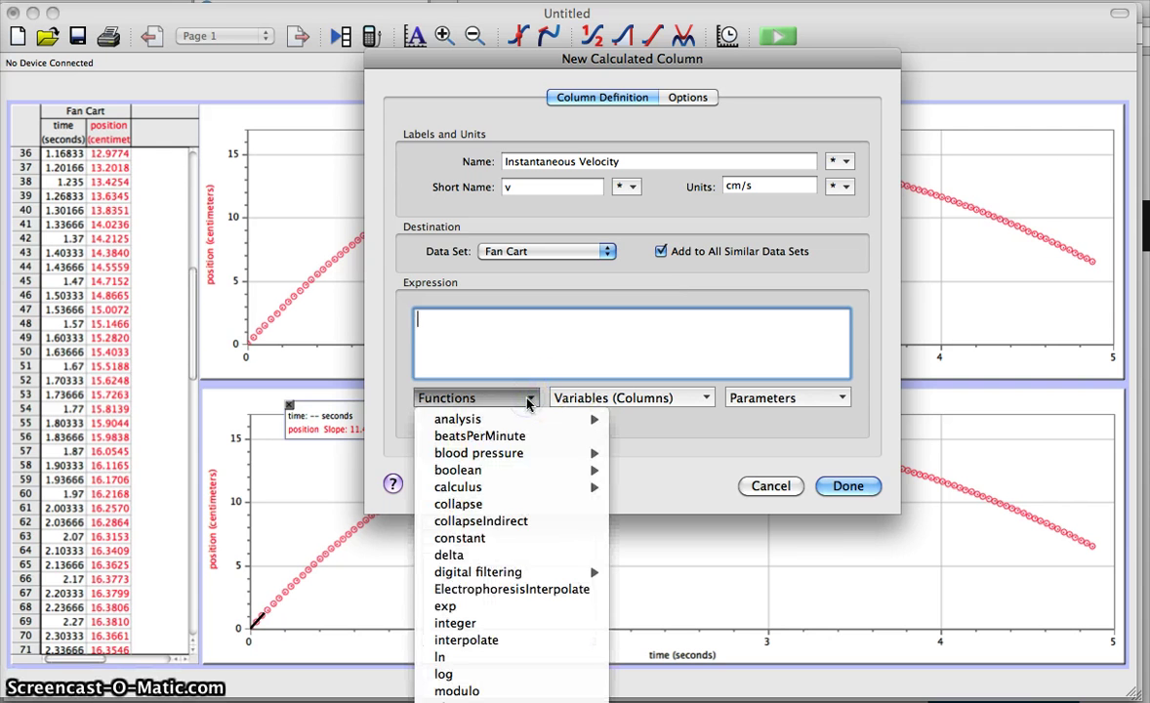
{"action": "mouse_move", "coordinate": [563, 492]}
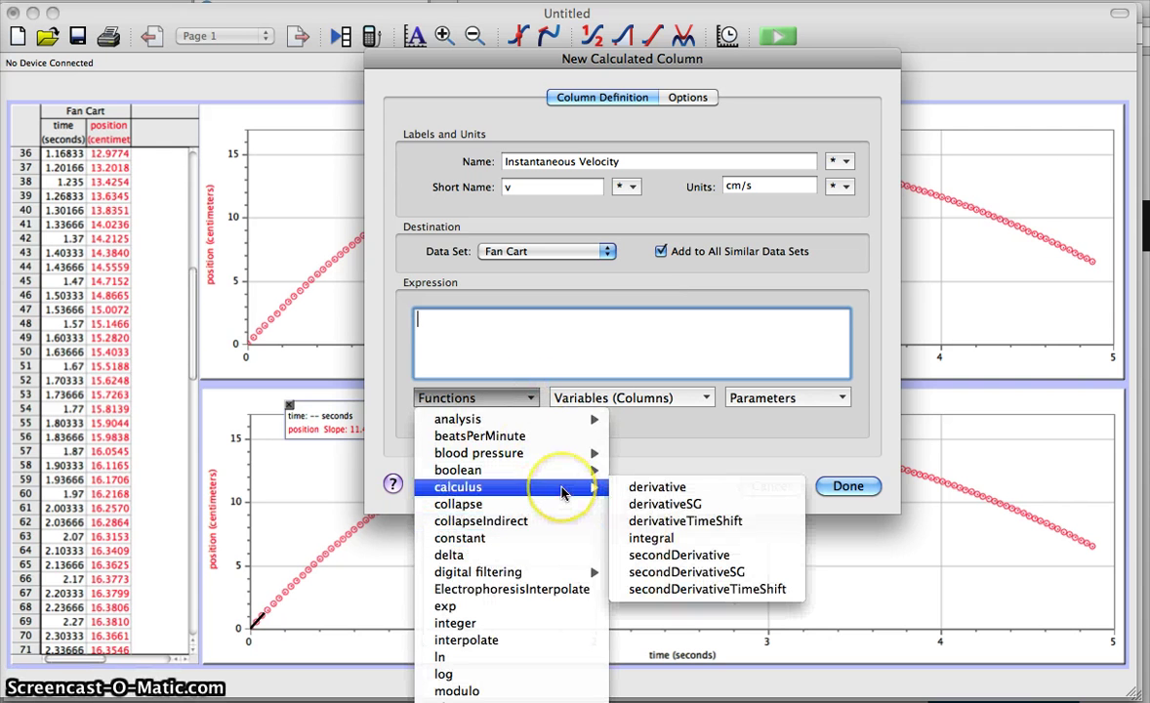
{"action": "left_click", "coordinate": [644, 487]}
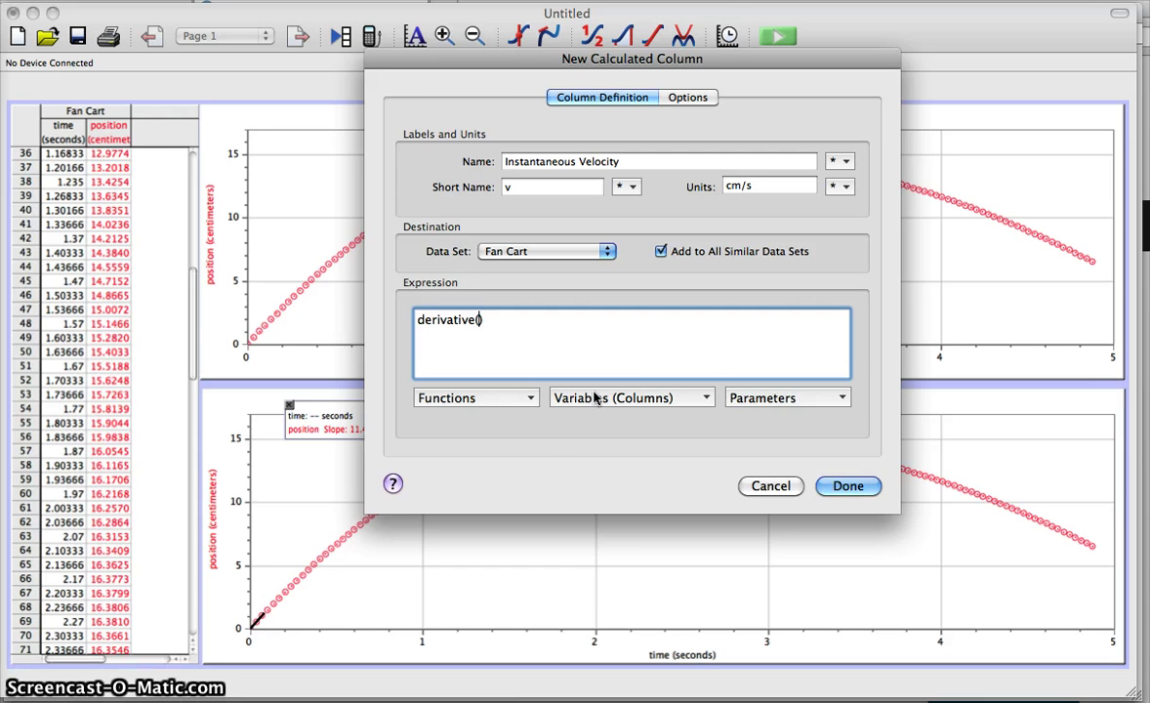
{"action": "left_click", "coordinate": [596, 398]}
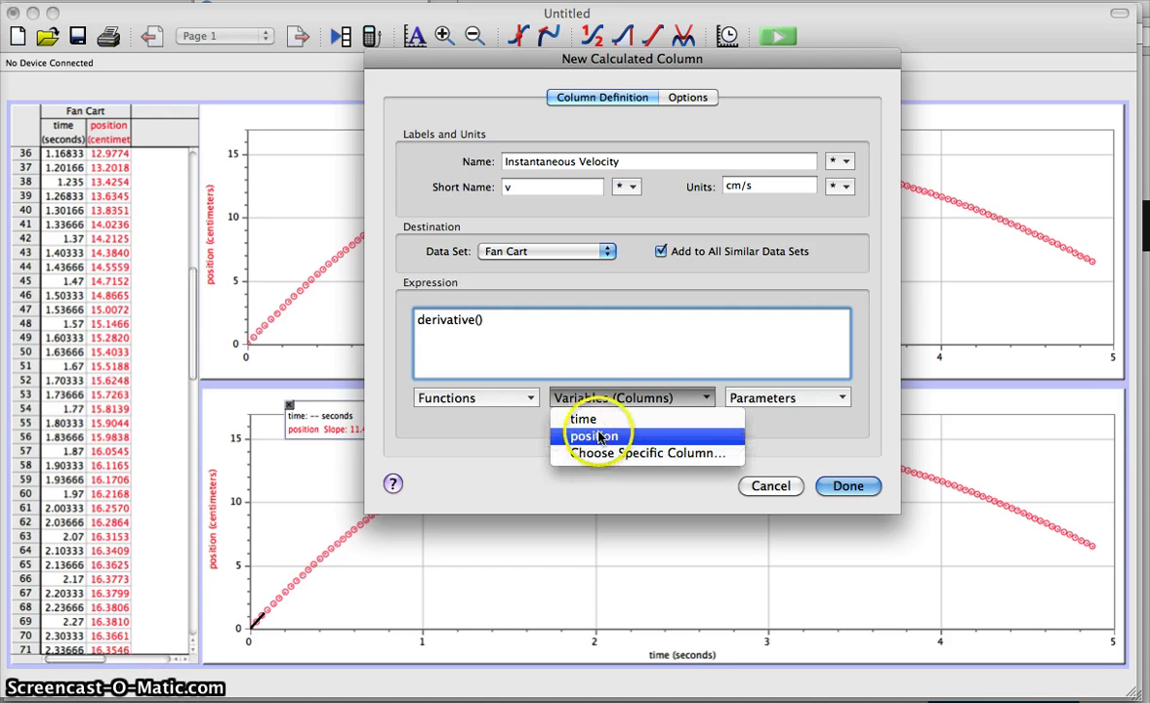
{"action": "left_click", "coordinate": [600, 439]}
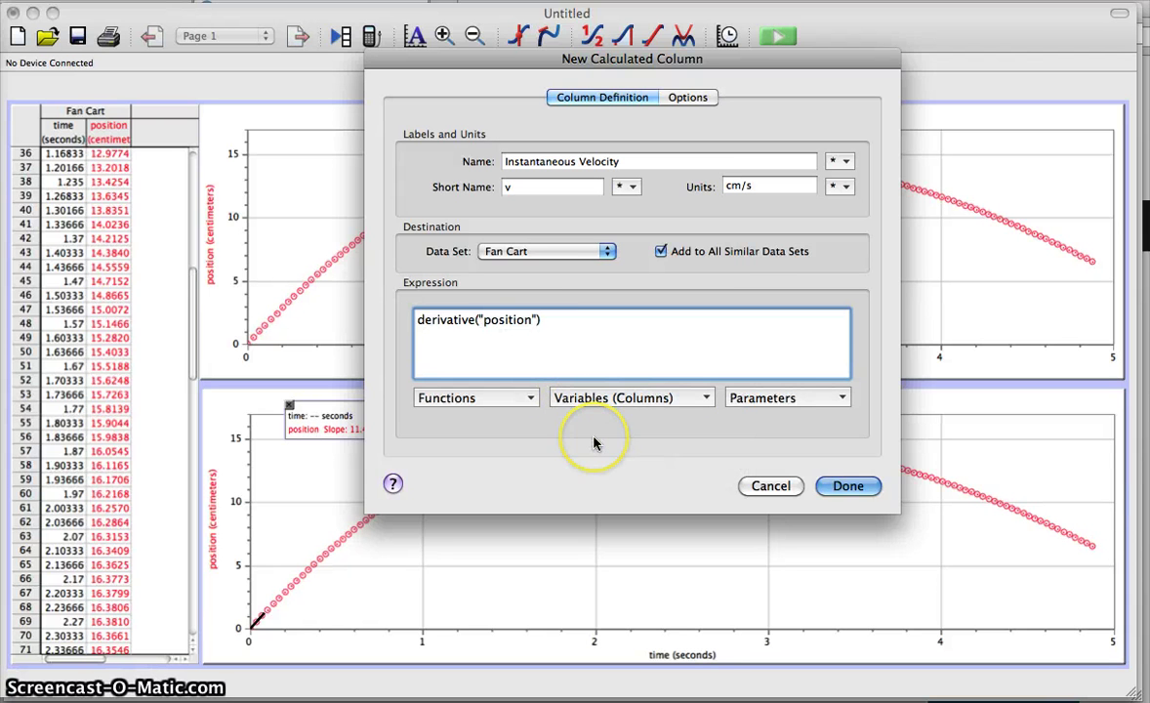
{"action": "type", "text": ","}
{"action": "left_click", "coordinate": [647, 398]}
{"action": "left_click", "coordinate": [649, 420]}
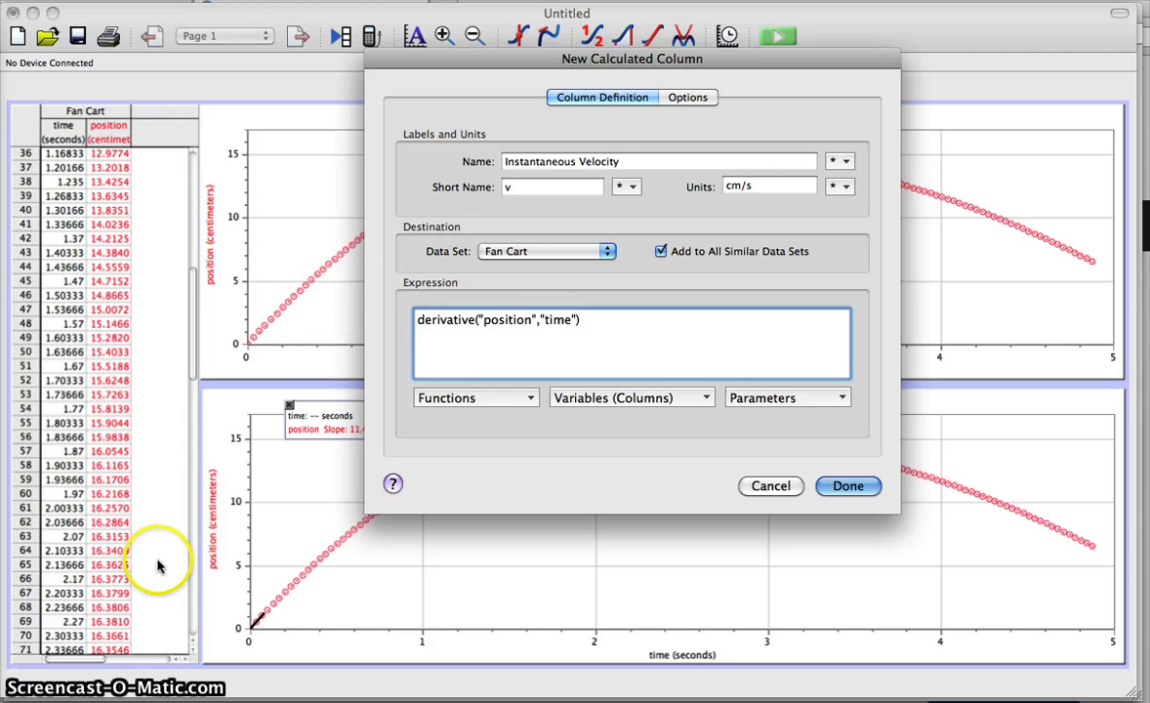
{"action": "left_click", "coordinate": [847, 486]}
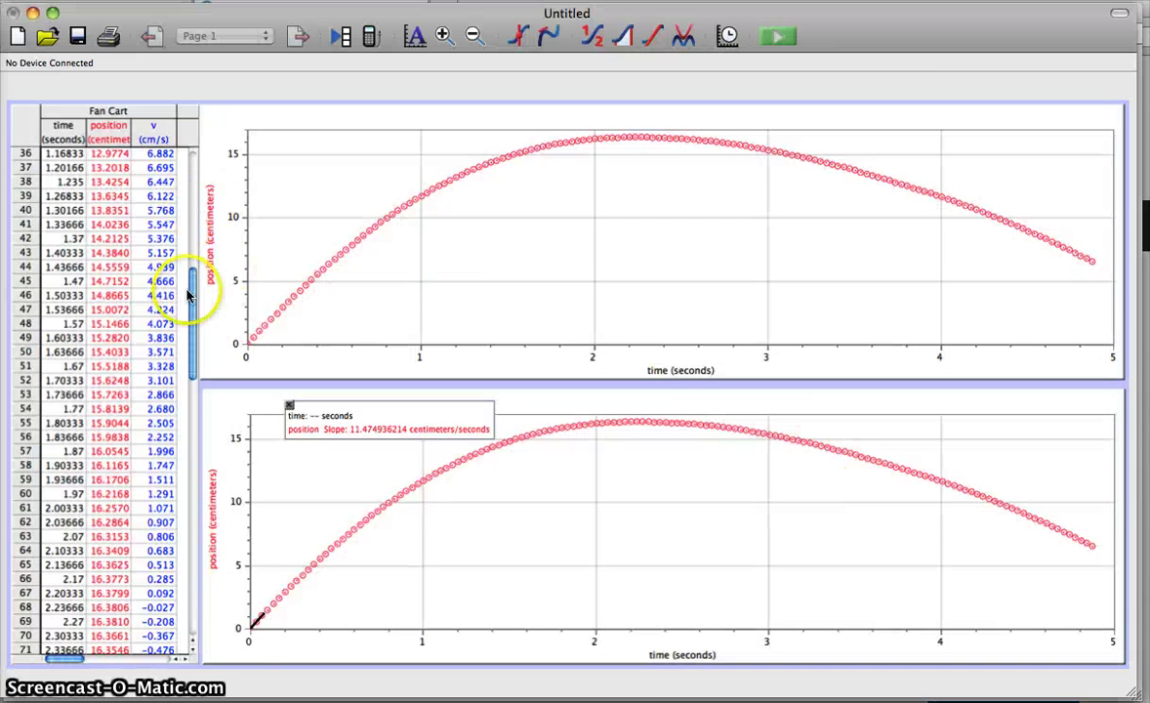
Plot Instantaneous Velocity on the vertical axis of the lower graph and remove its leftover slope readout.
{"action": "left_click", "coordinate": [215, 518]}
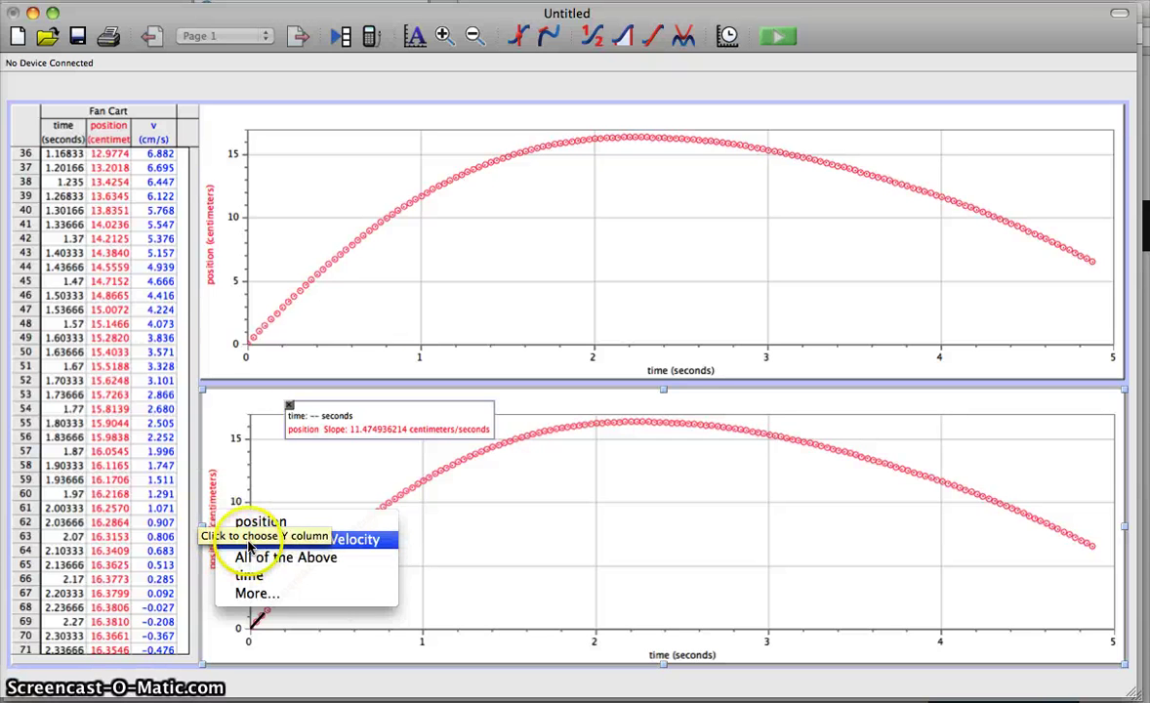
{"action": "left_click", "coordinate": [367, 540]}
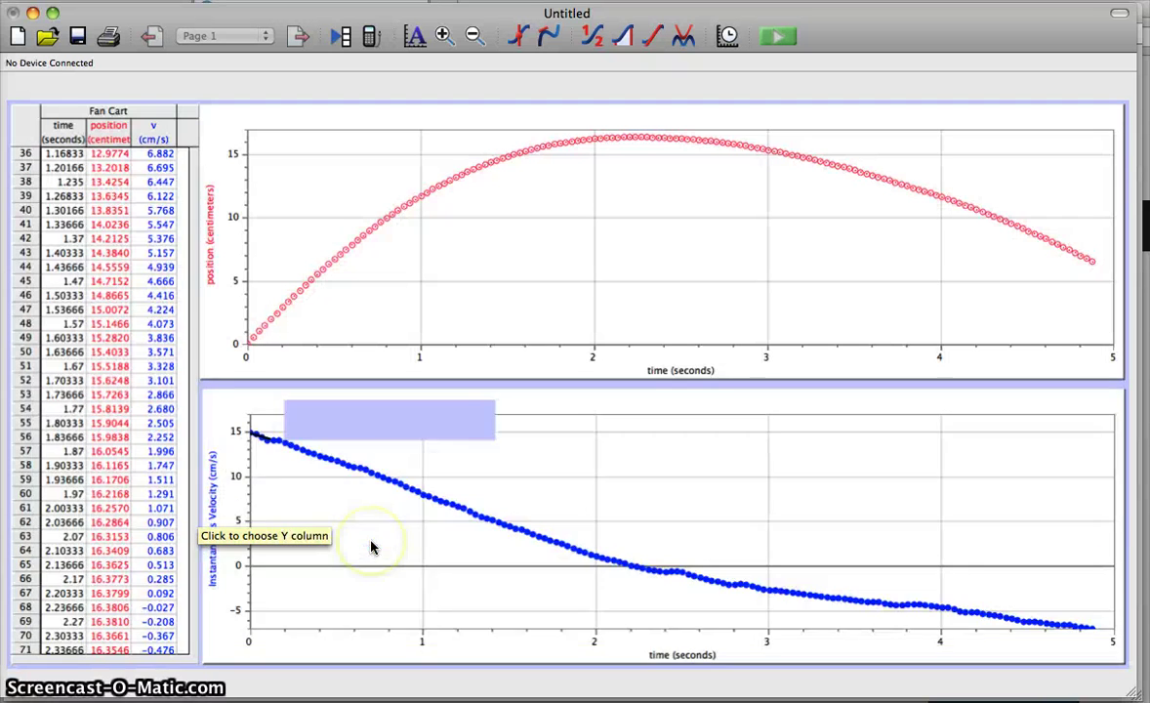
{"action": "left_click", "coordinate": [291, 407]}
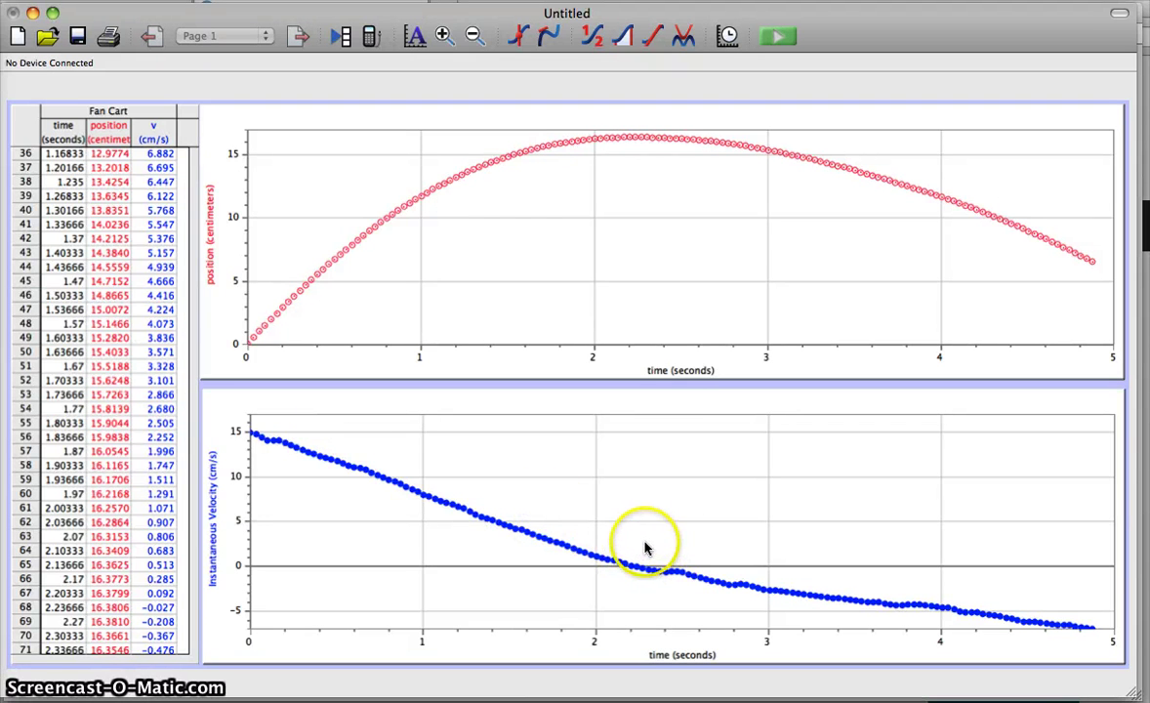
Apply a linear fit to the slowing-down section of the velocity graph, from 0 to about 2.2 seconds.
{"action": "key", "text": "Delete"}
{"action": "key", "text": "super+a"}
{"action": "key", "text": "Delete"}
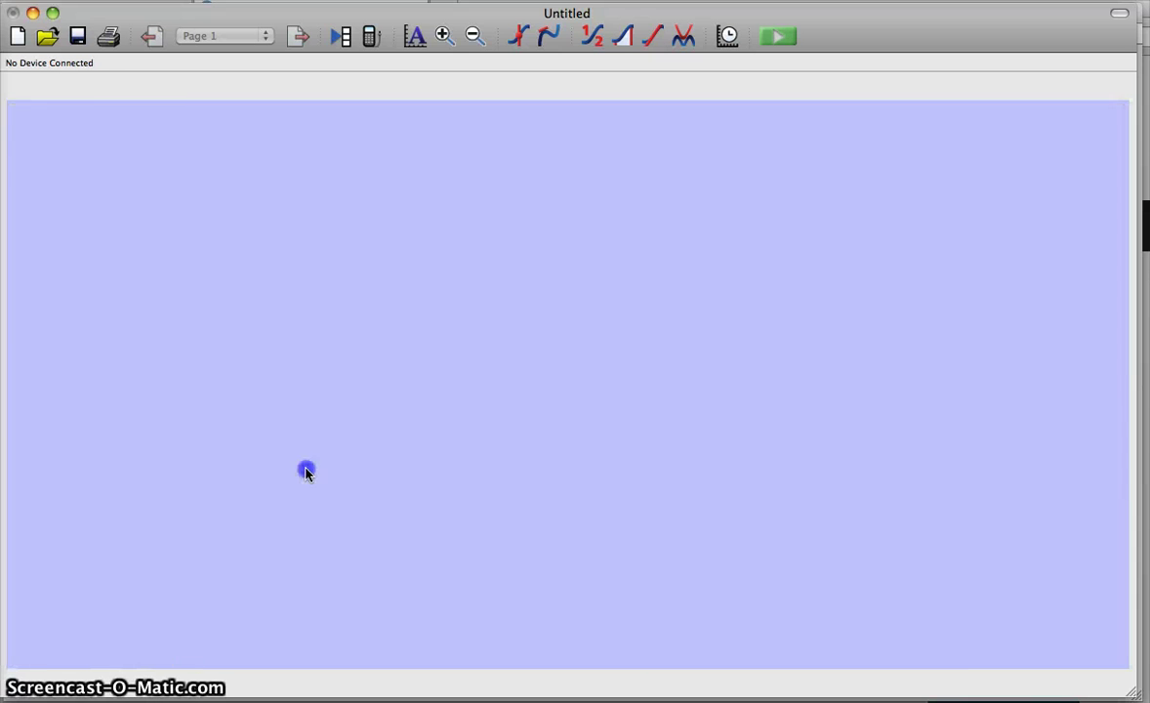
{"action": "key", "text": "super+z"}
{"action": "key", "text": "Delete"}
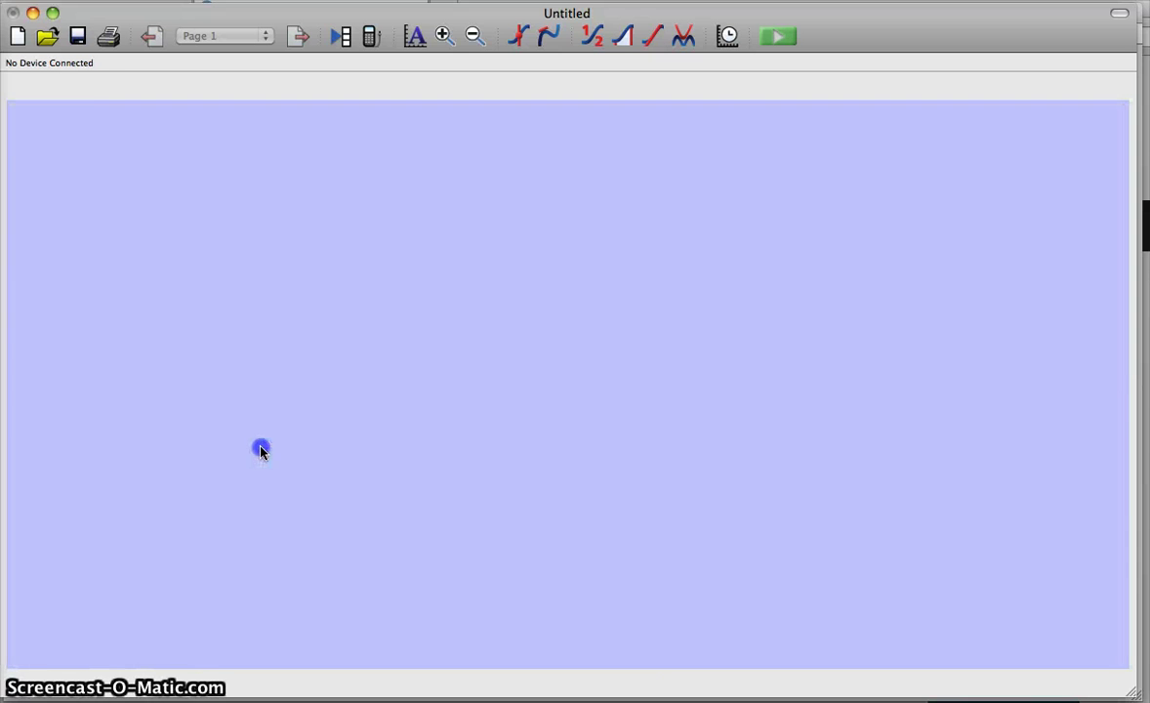
{"action": "key", "text": "super+z"}
{"action": "key", "text": "Delete"}
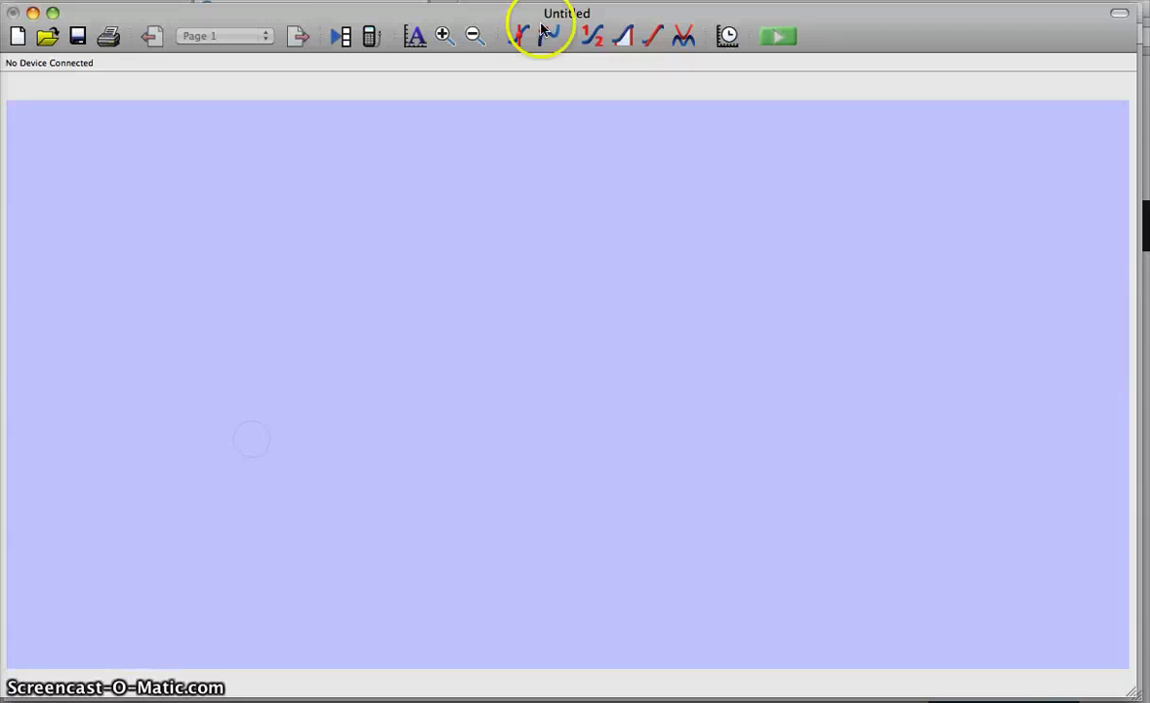
{"action": "key", "text": "super+z"}
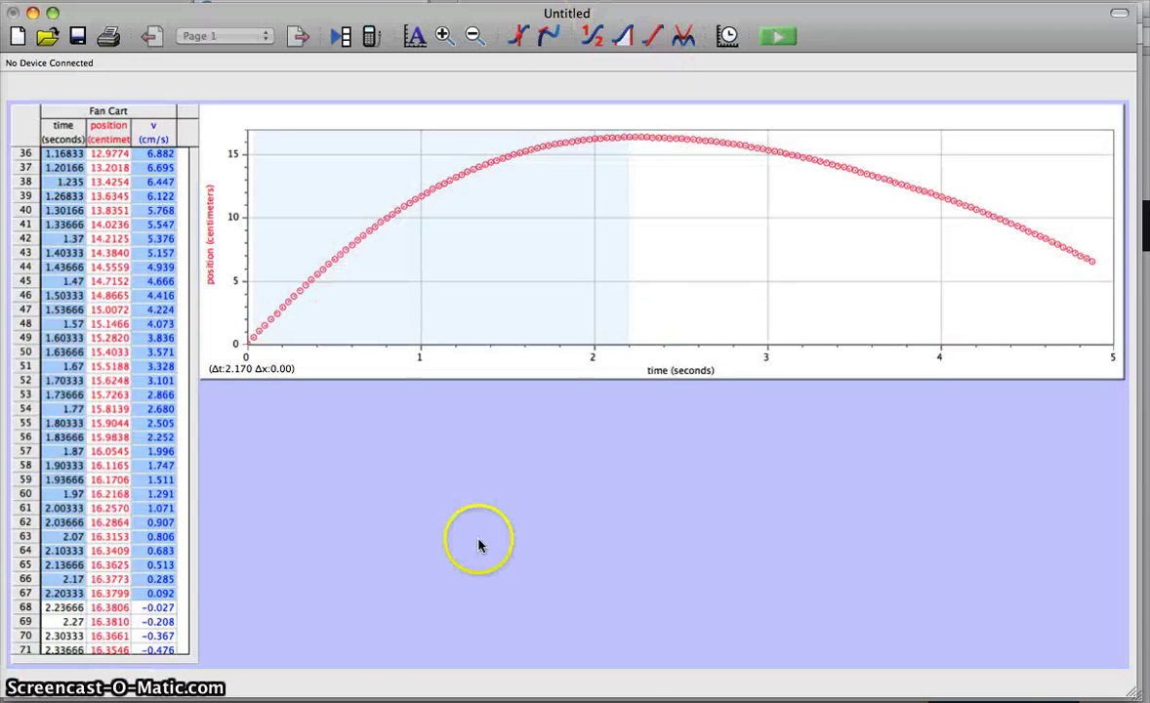
{"action": "key", "text": "super+z"}
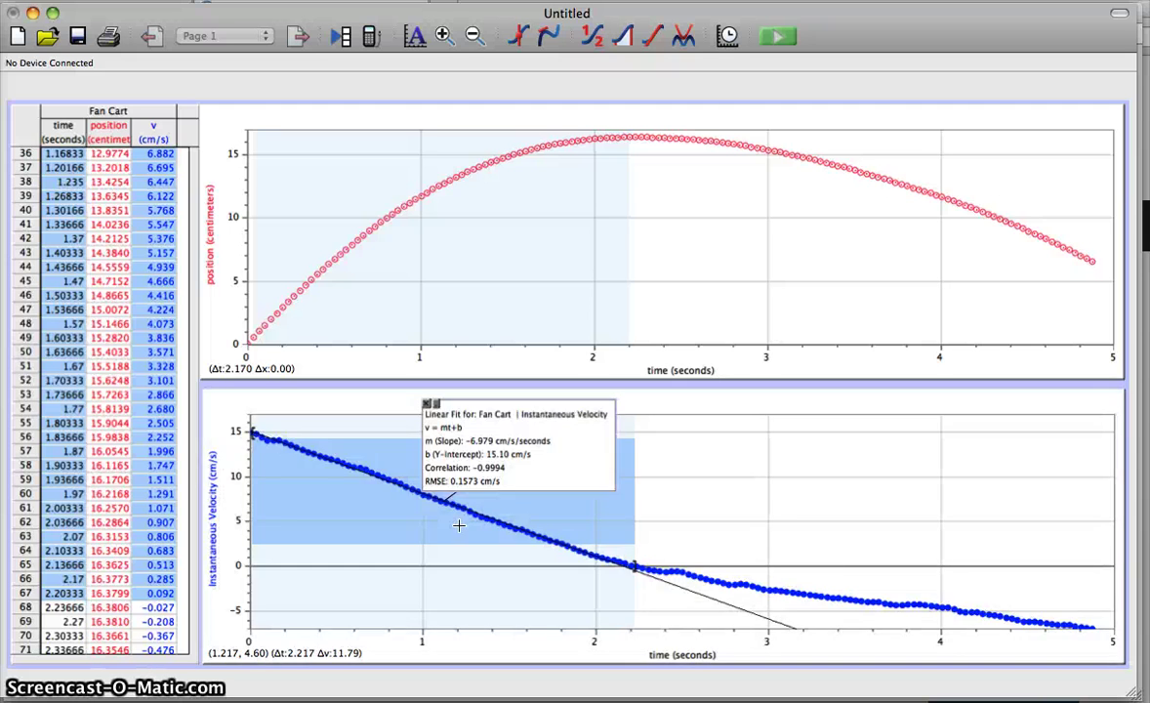
{"action": "left_click", "coordinate": [599, 528]}
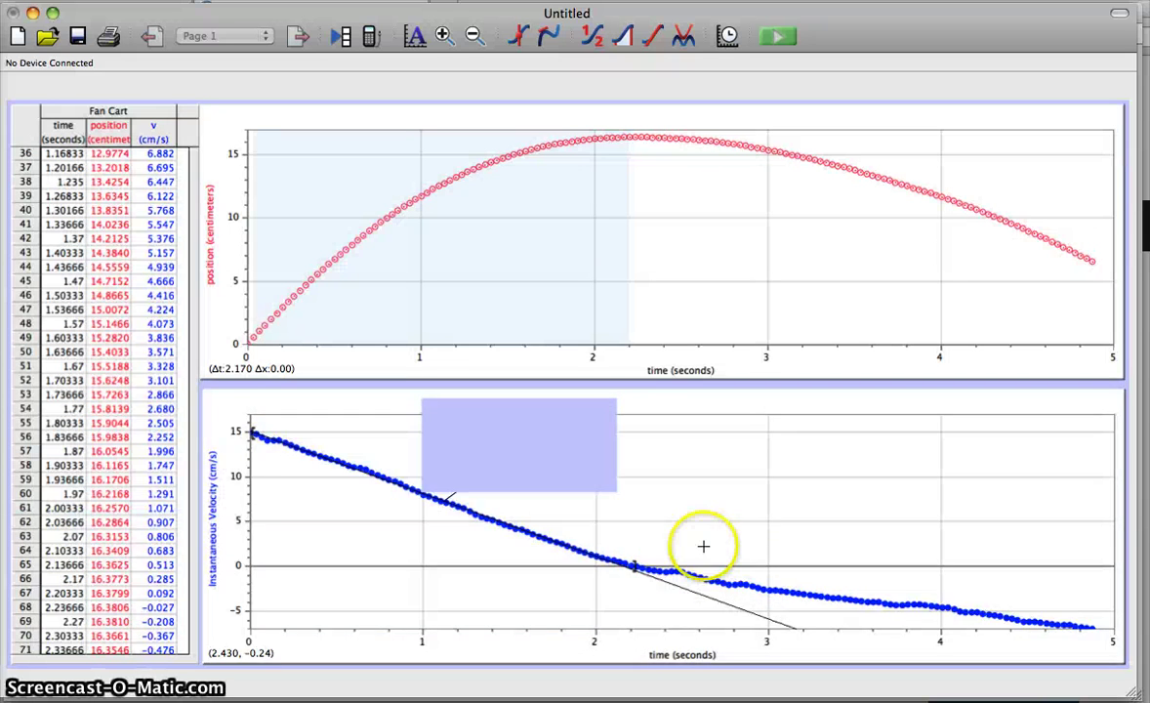
Apply a second linear fit to the velocity graph from about 2.5 to 4.9 seconds and clear the graph selection.
{"action": "left_click_drag", "start_coordinate": [676, 552], "coordinate": [1101, 559]}
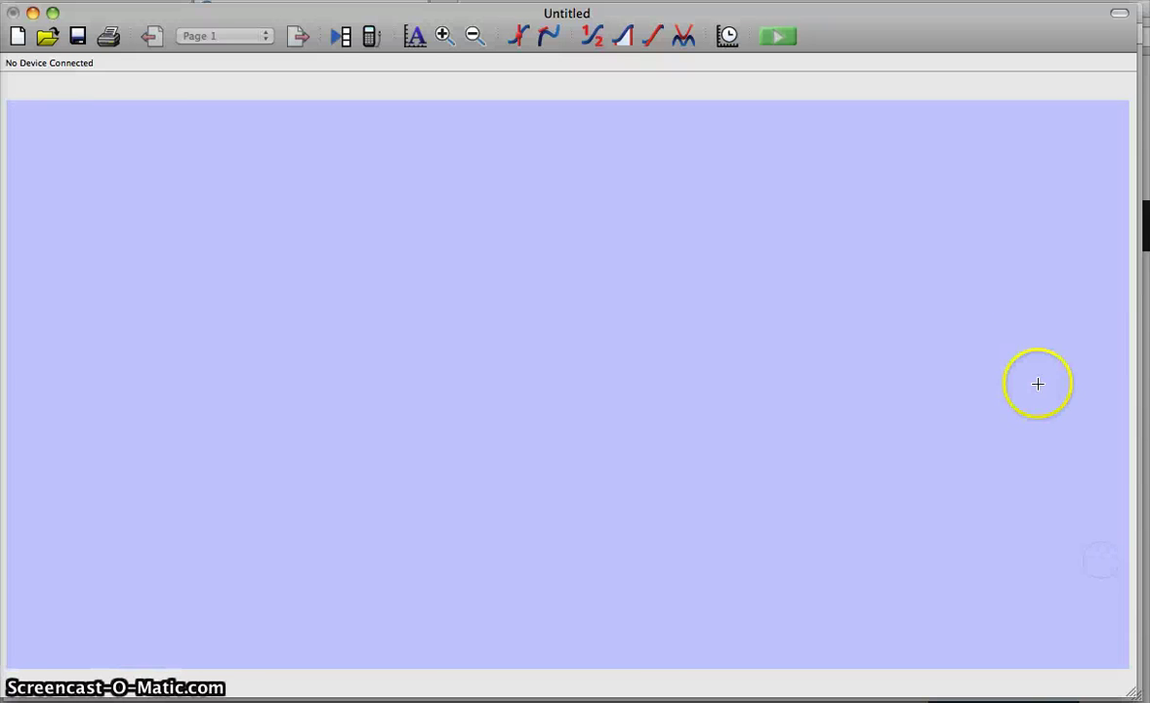
{"action": "left_click", "coordinate": [643, 40]}
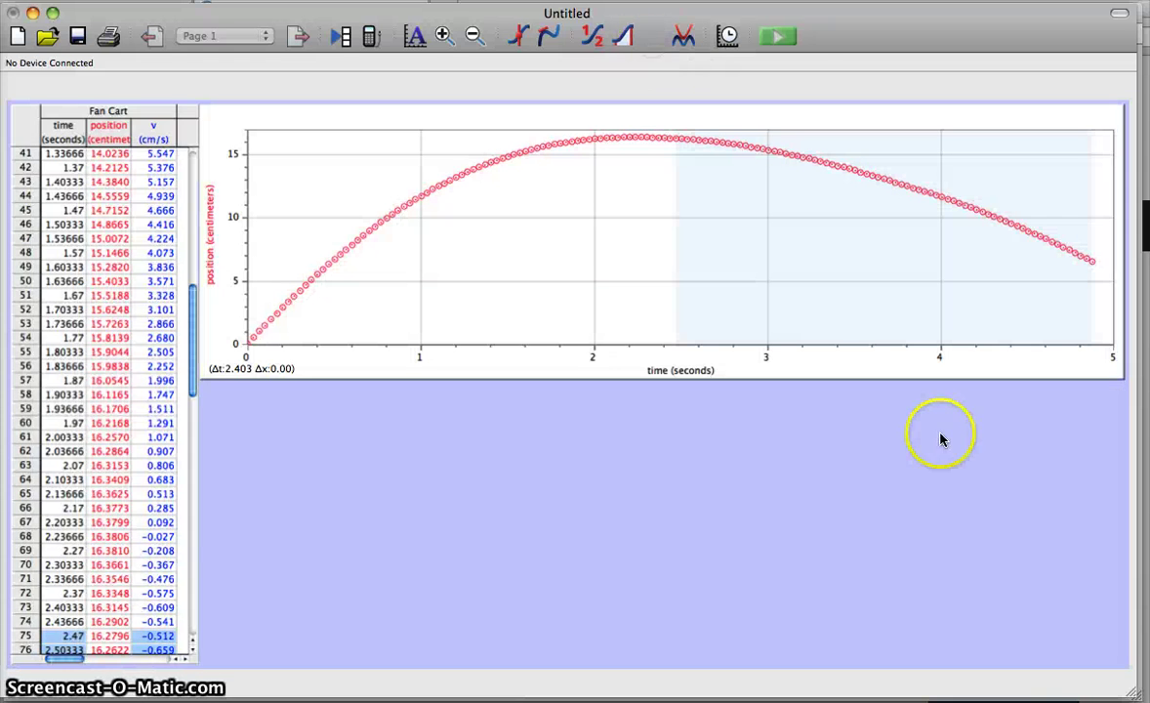
{"action": "left_click_drag", "start_coordinate": [546, 536], "coordinate": [947, 545]}
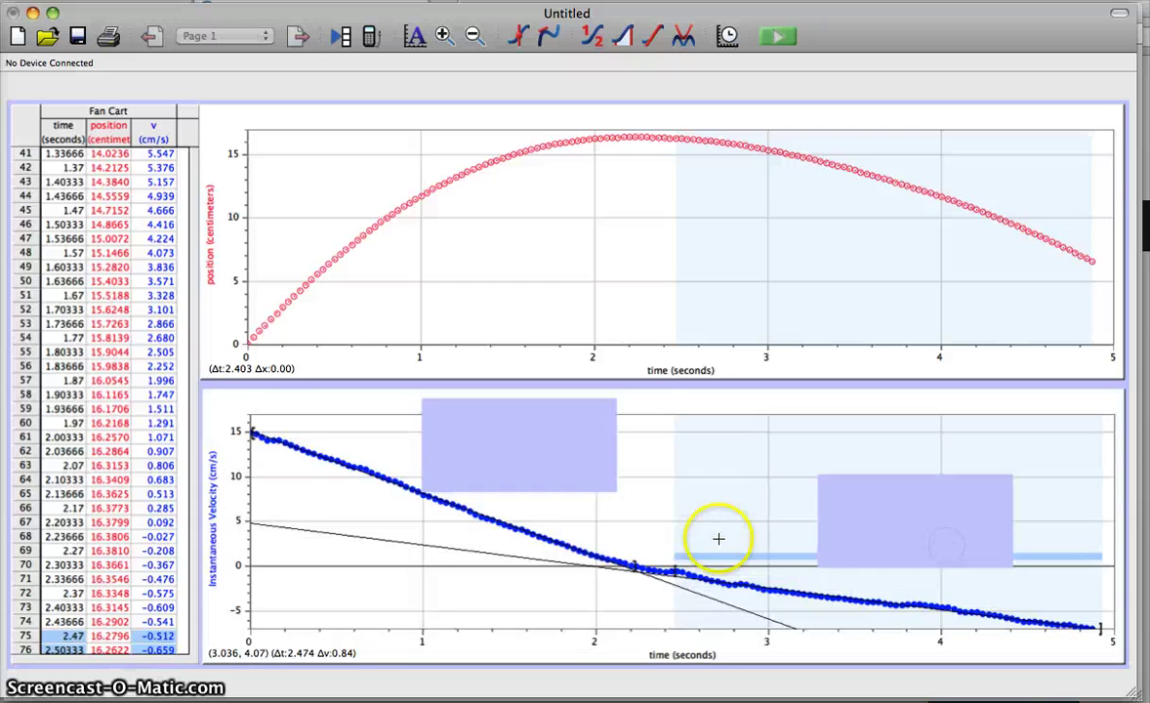
{"action": "left_click", "coordinate": [719, 538]}
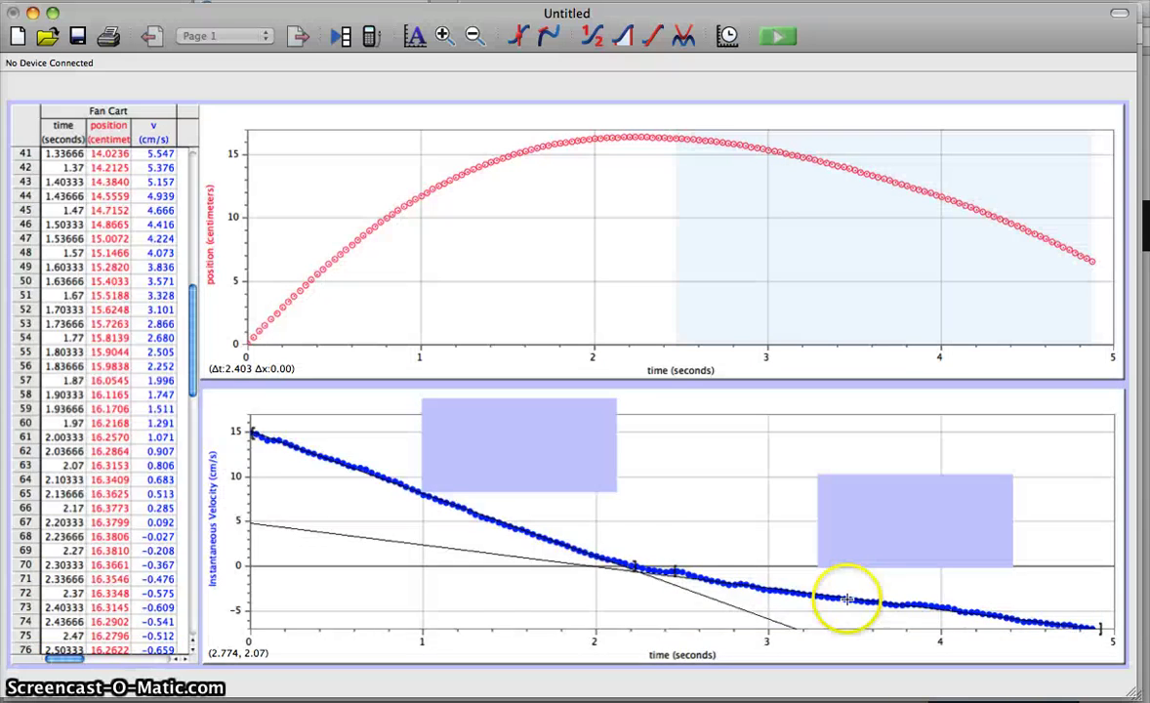